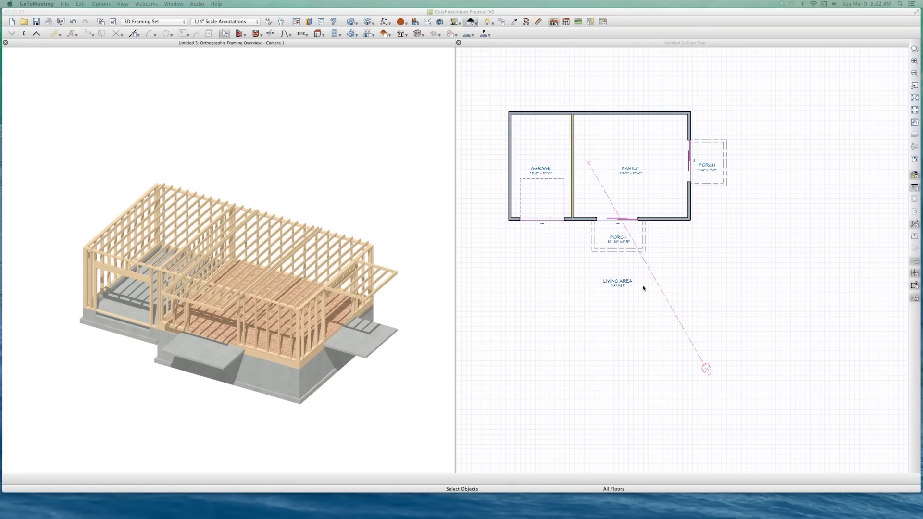
Step: Create an orthographic full overview from the floor plan to view the house, and close that view again
left_click(452, 314)
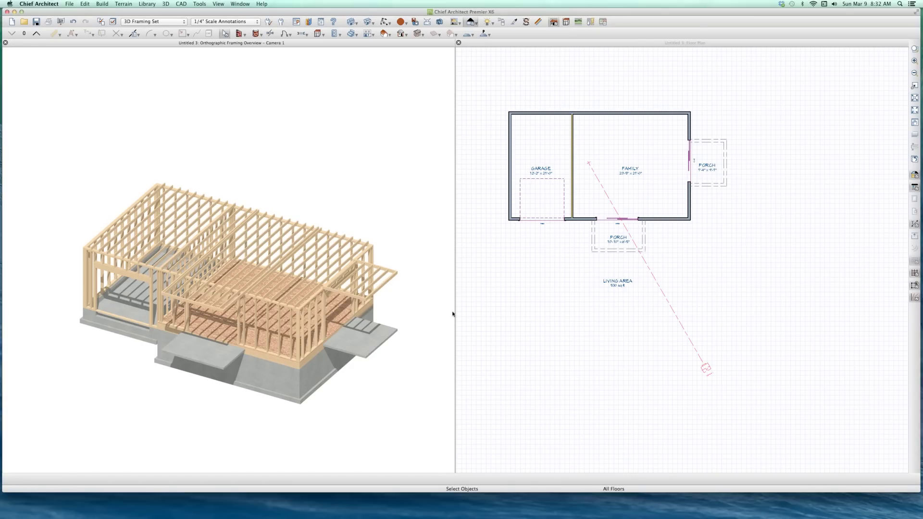
left_click(636, 311)
scroll(636, 312, "down", 1)
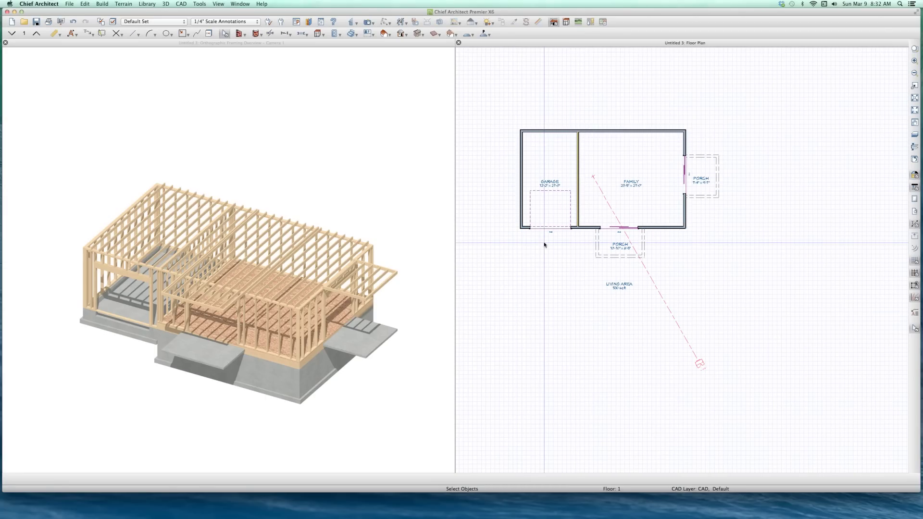
key("shift+o")
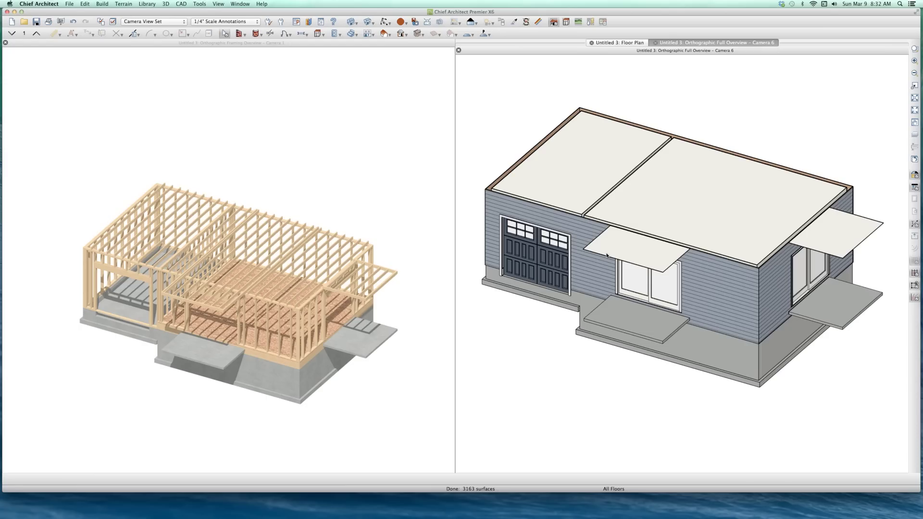
key("super+w")
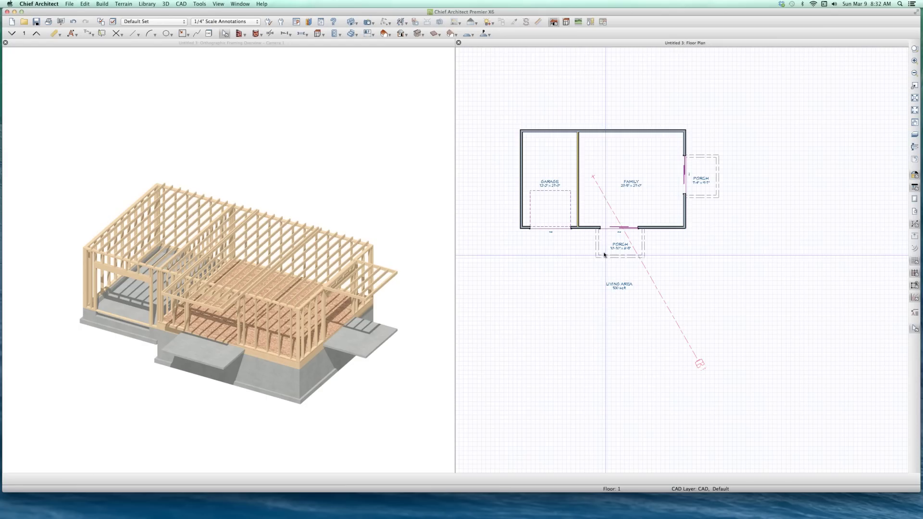
Step: Inspect the garage, family room and both porches by selecting each room in the floor plan
scroll(531, 91, "up", 1)
left_click(542, 177)
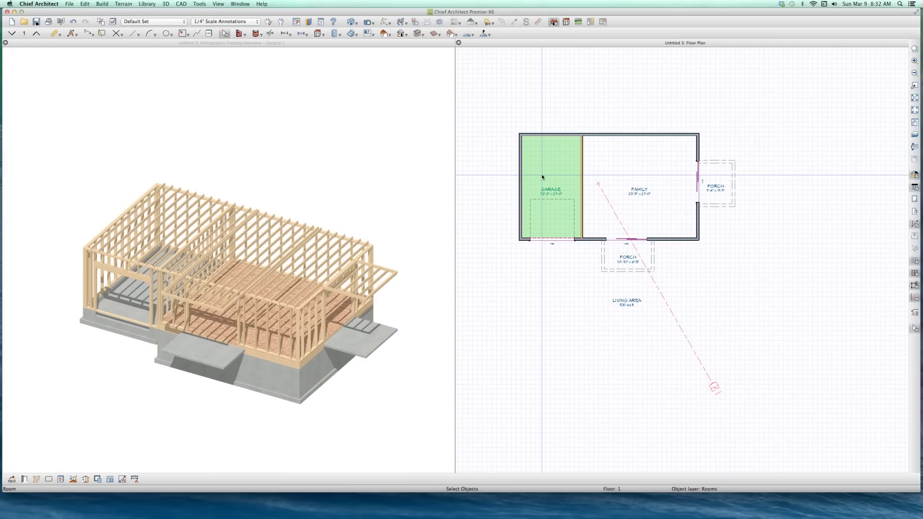
left_click(634, 164)
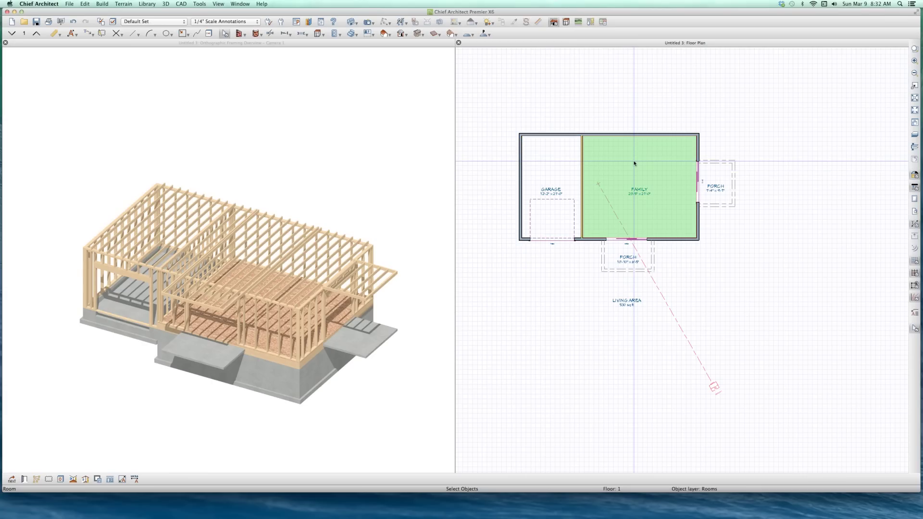
left_click(716, 178)
left_click(613, 255)
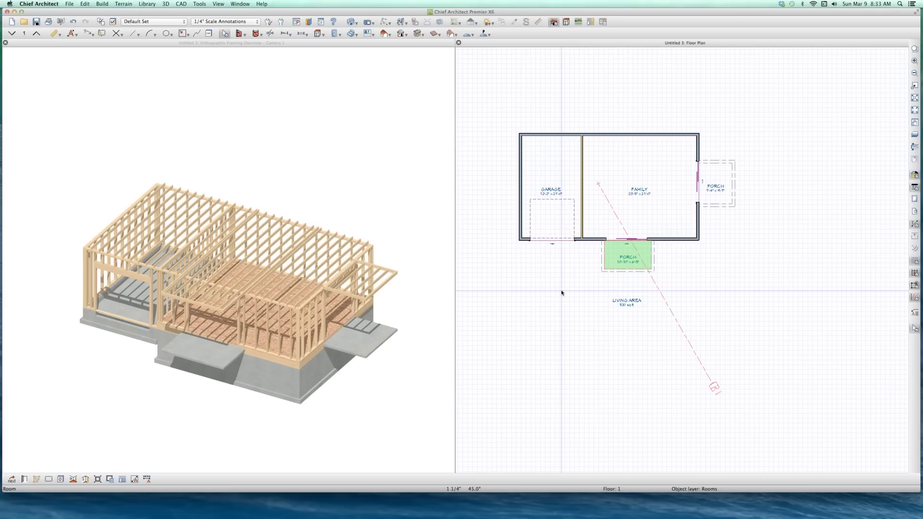
Step: Inspect the front porch slab and the adjoining floor and wall framing in the orthographic framing overview
left_click(201, 355)
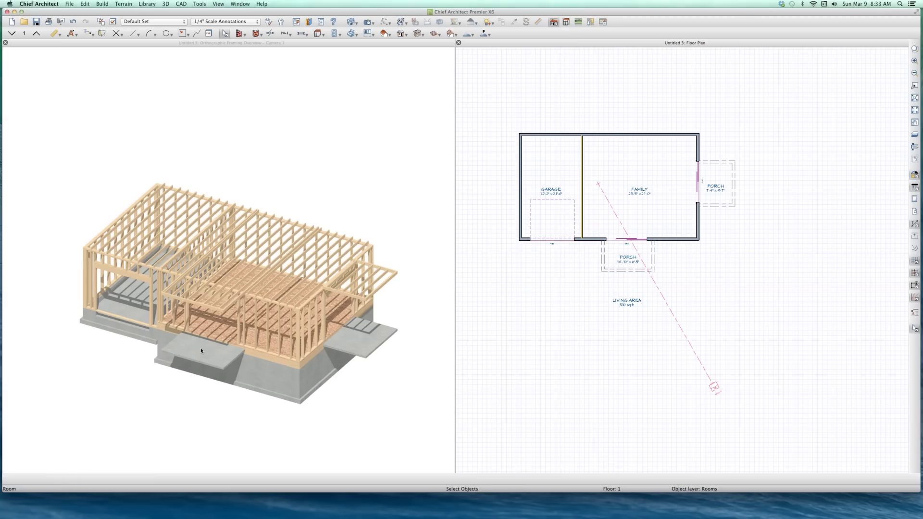
left_click(190, 345)
scroll(190, 345, "up", 2)
scroll(203, 344, "up", 2)
key("Escape")
scroll(203, 344, "down", 1)
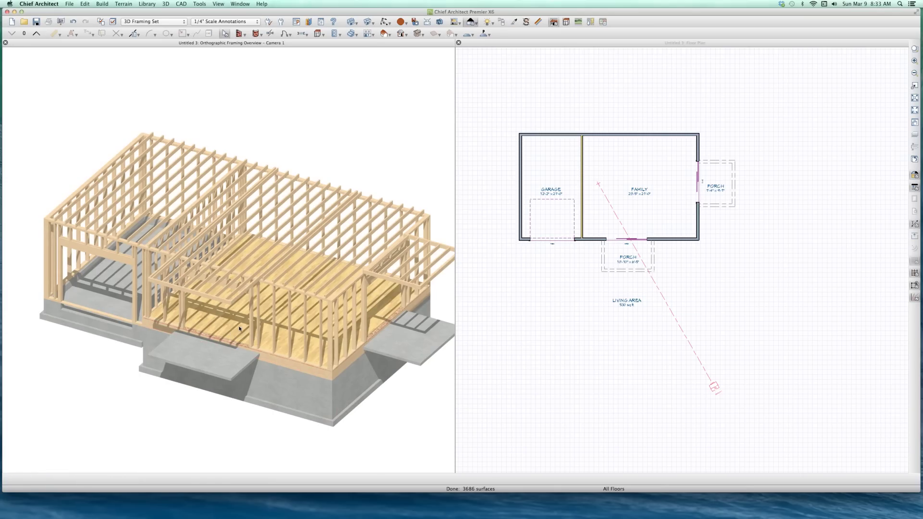
left_click(247, 326)
Step: Close the existing framing overview and create a new orthographic framing overview from the floor plan
key("super+w")
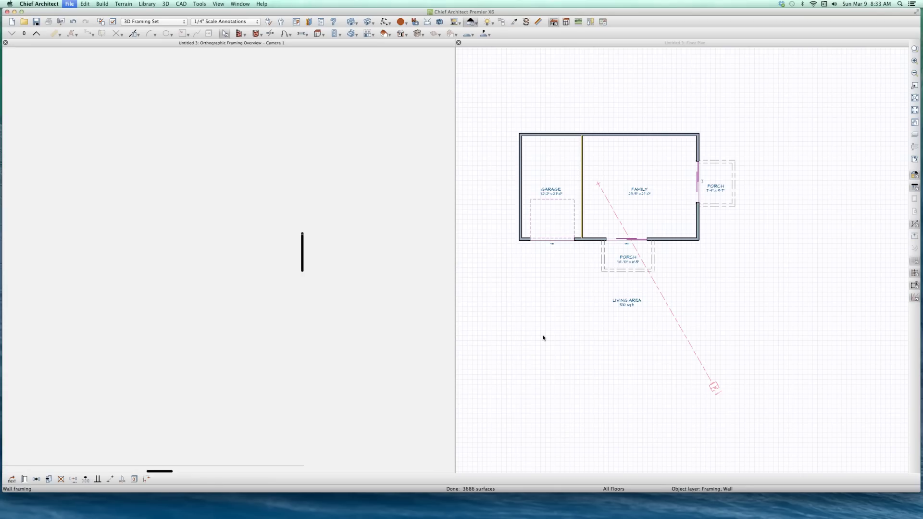
key("super+w")
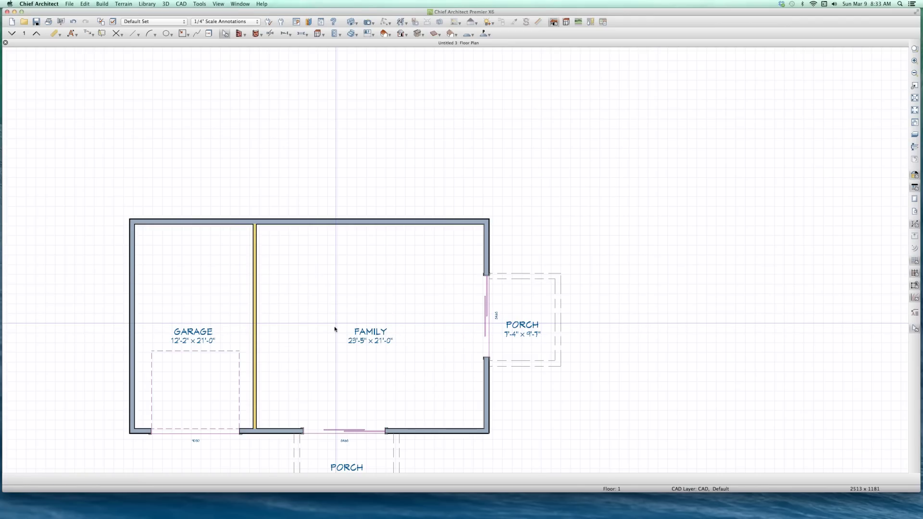
key("f")
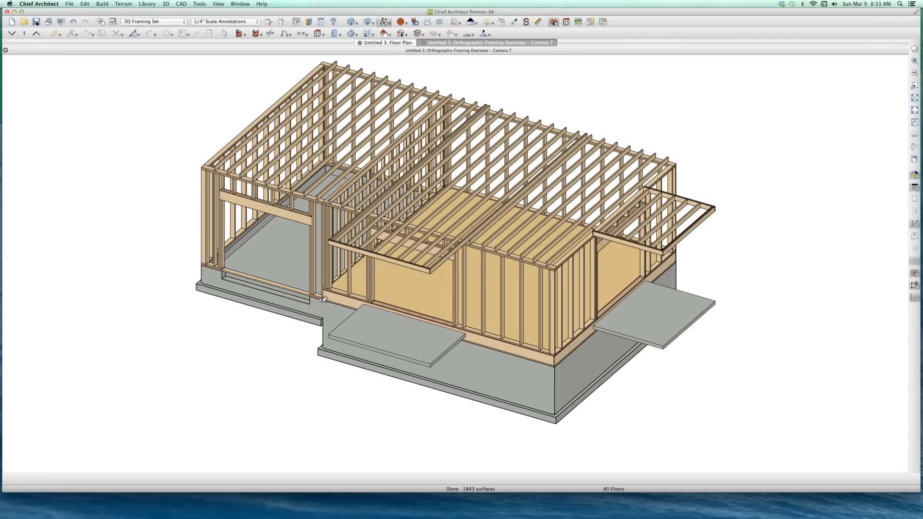
key("space")
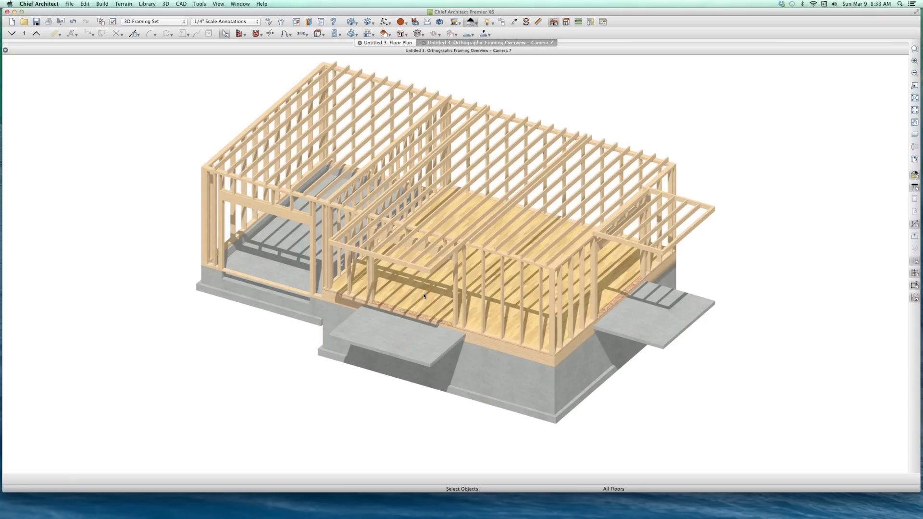
Step: Turn on the display of the Rooms layer in the 3D Framing Set and select the family room in the overview
scroll(423, 295, "up", 3)
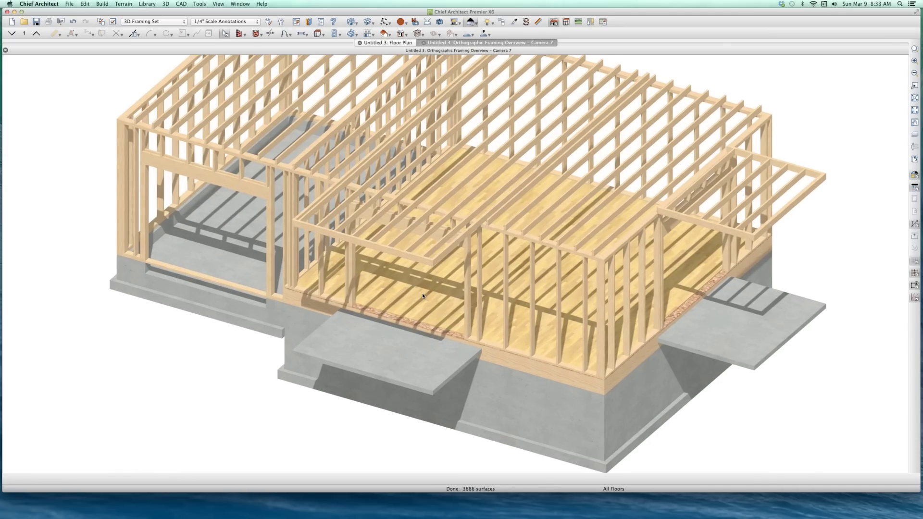
key("super+l")
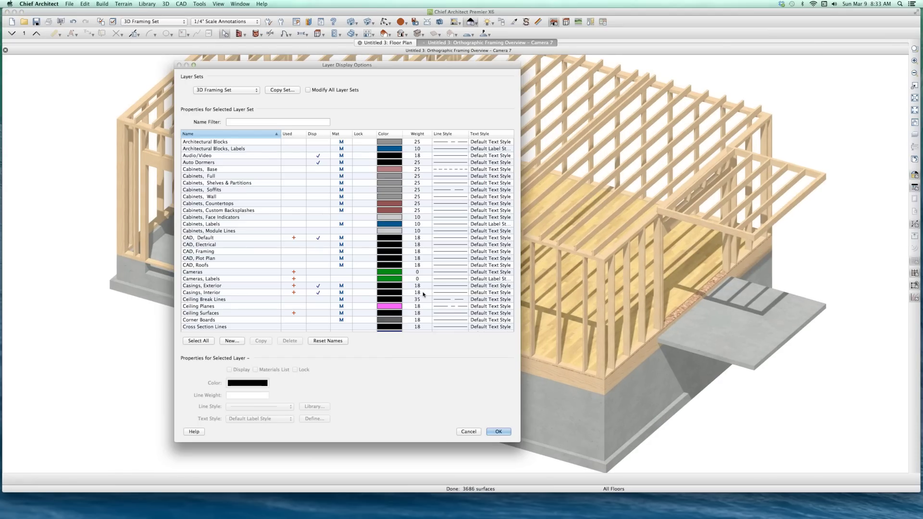
key("Down")
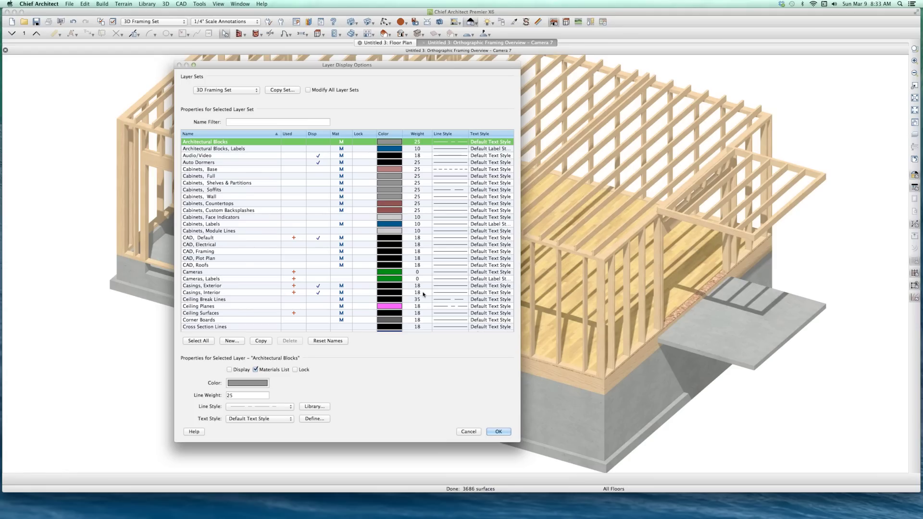
type("roof")
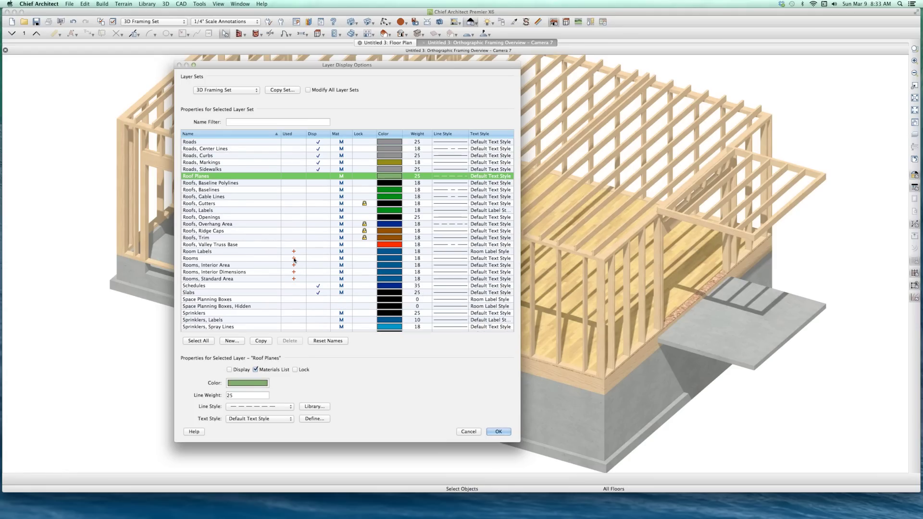
left_click(324, 259)
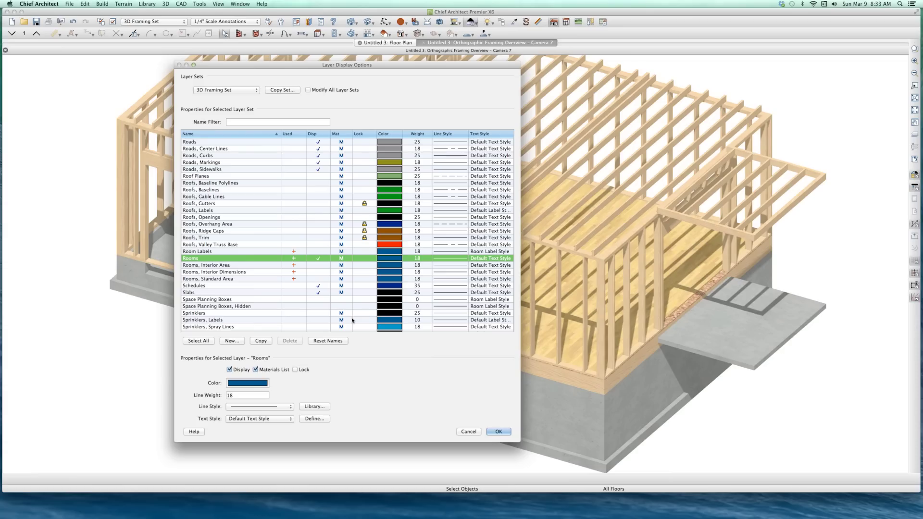
key("Return")
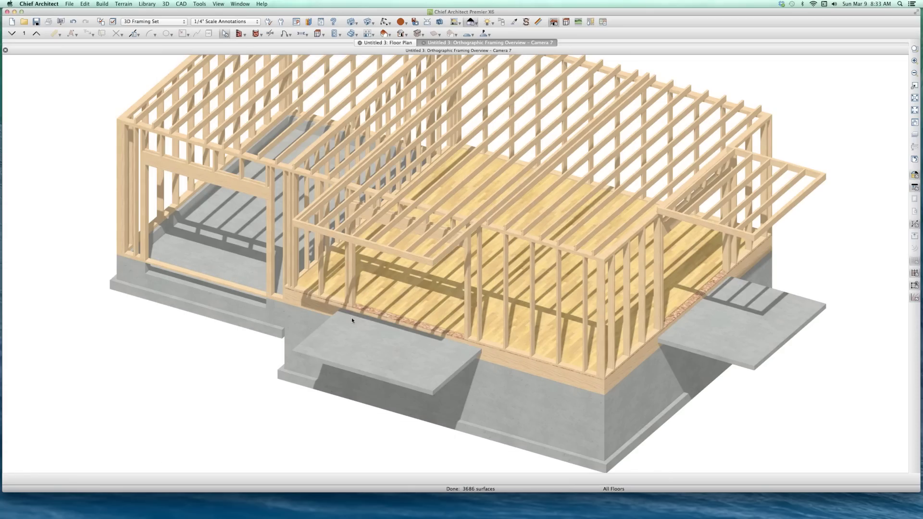
left_click(390, 287)
scroll(391, 286, "down", 3)
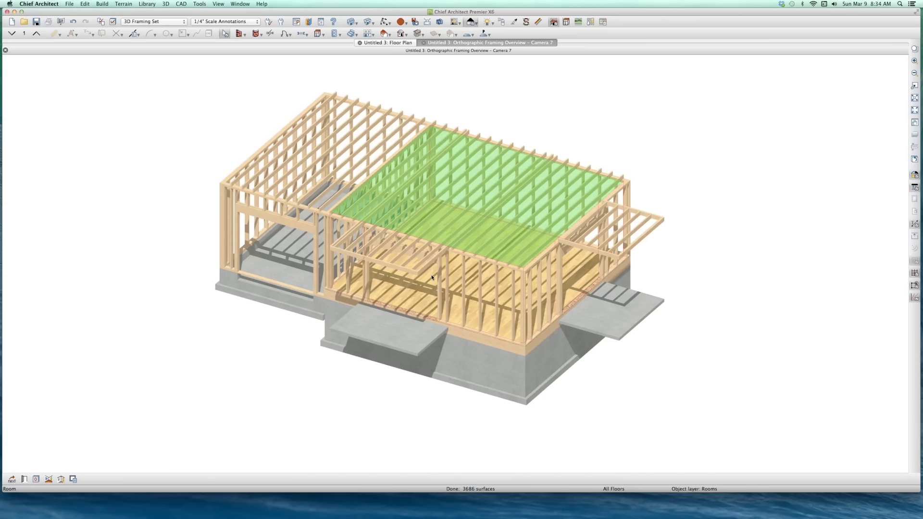
Step: Turn off the display of the Floor Surfaces and Rooms layers in the 3D Framing Set
type("lroo")
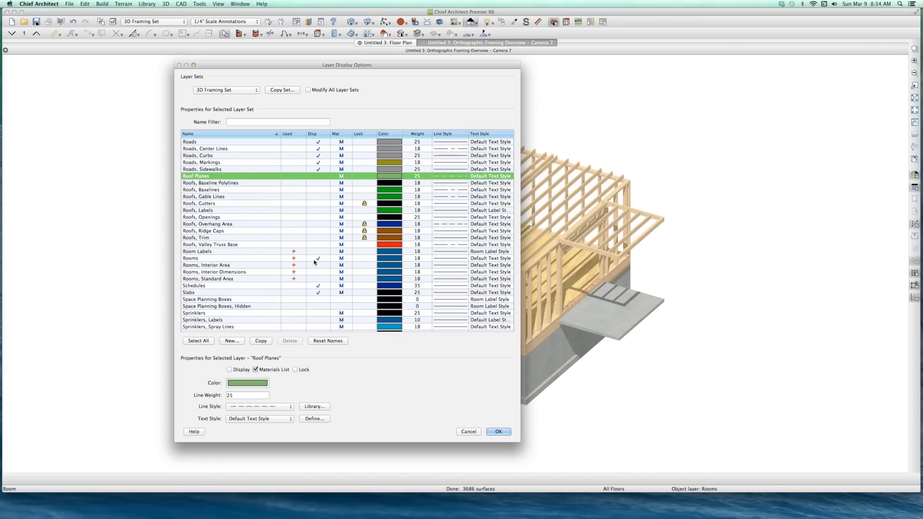
type("fl")
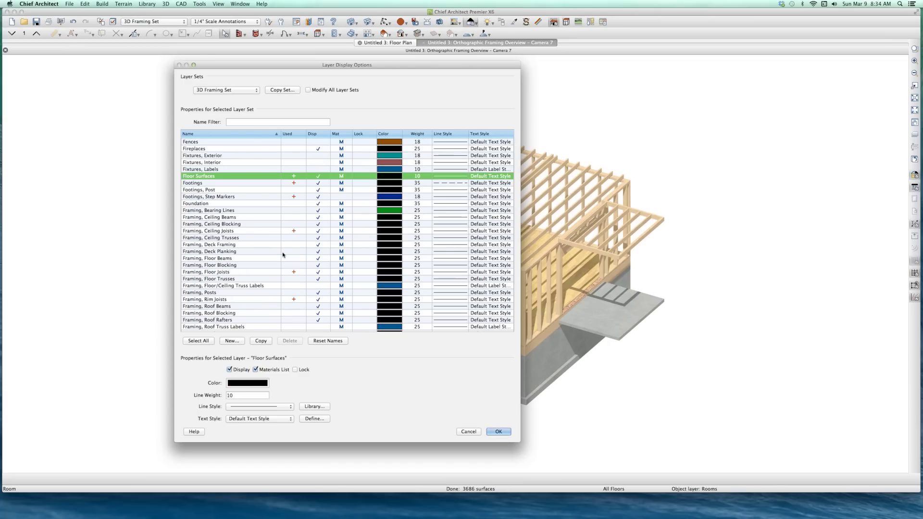
left_click(323, 177)
type("roo")
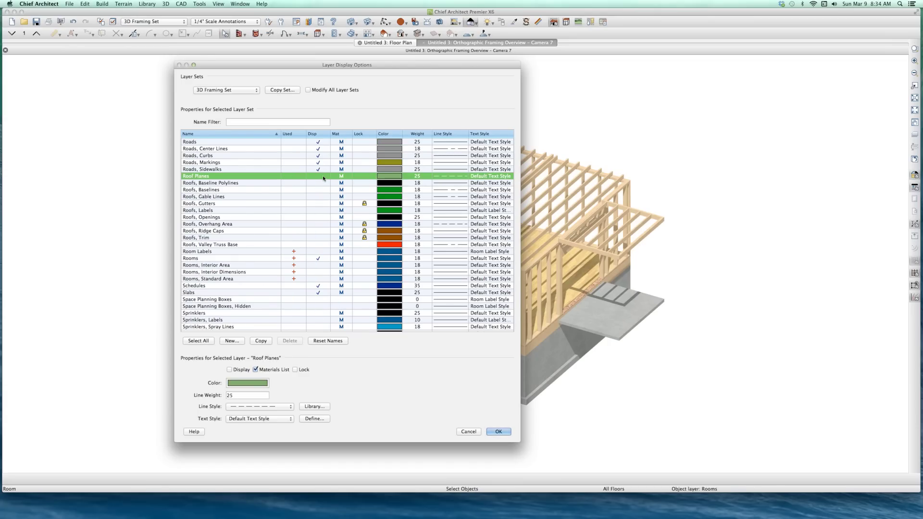
left_click(318, 259)
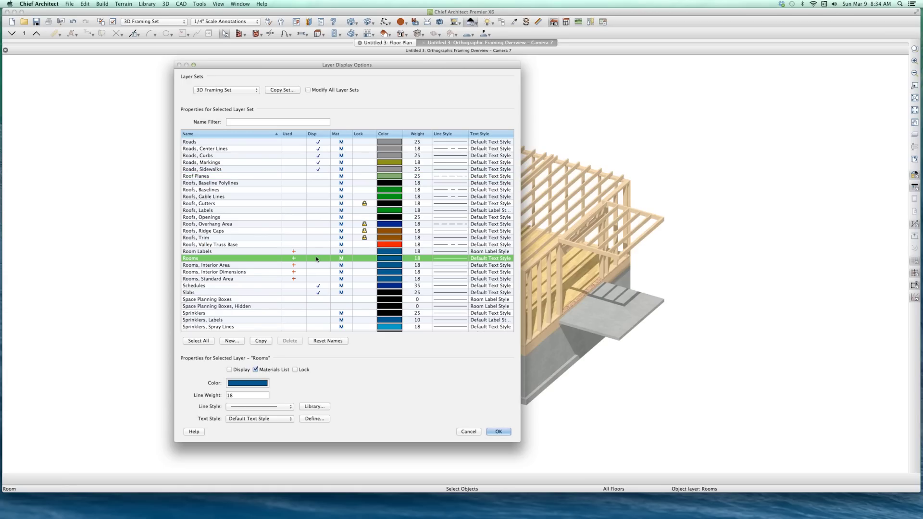
Step: Turn the display of Floor Surfaces back on with Rooms off in the 3D Framing Set, and apply the layer settings
type("floor")
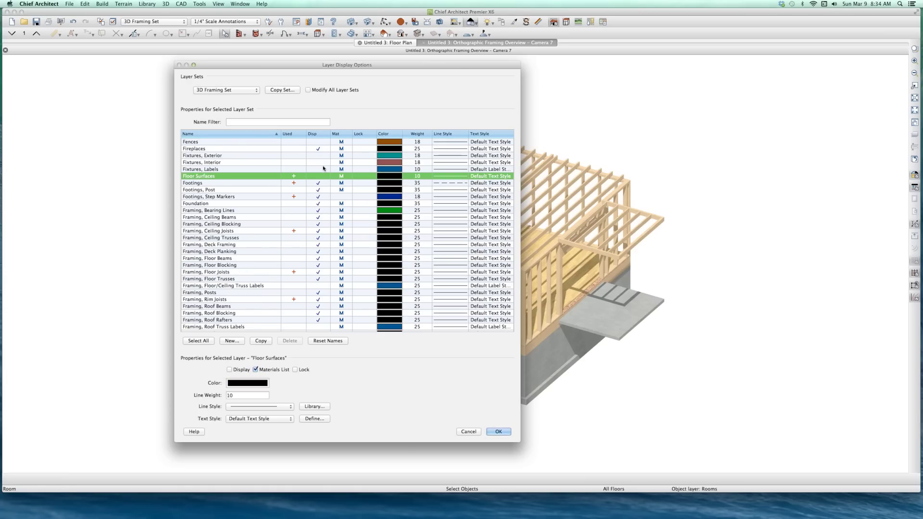
left_click(318, 176)
left_click(317, 176)
type("room")
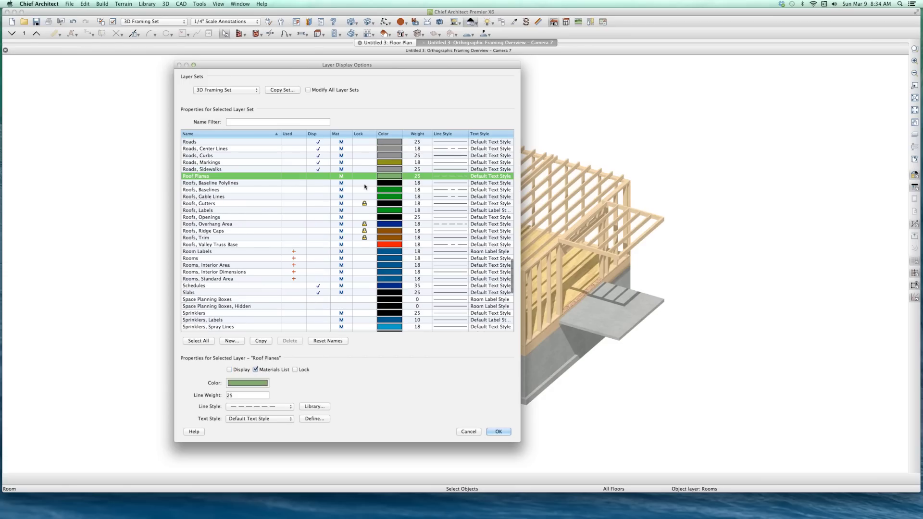
left_click(315, 259)
left_click(318, 259)
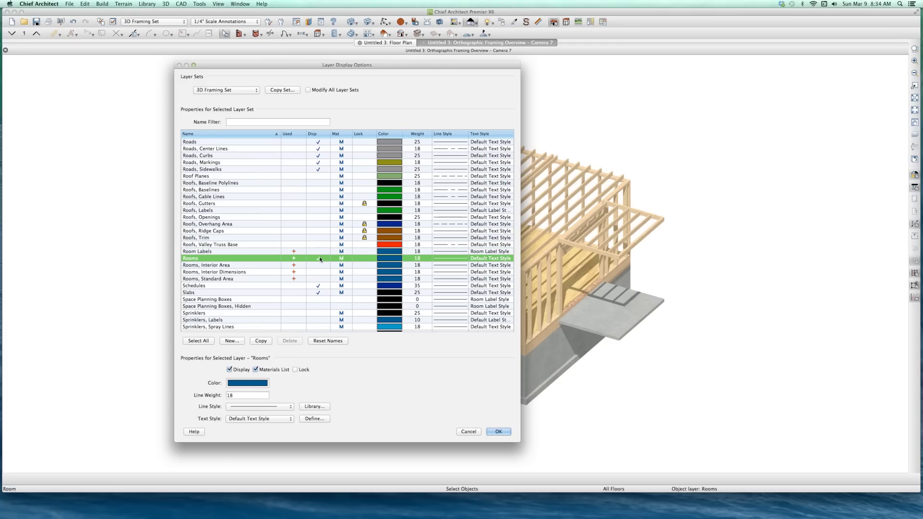
left_click(499, 431)
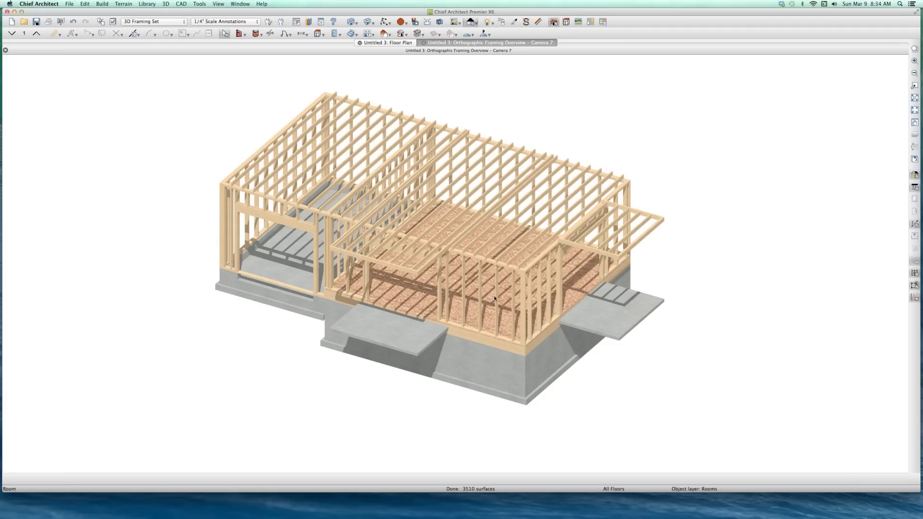
Step: Turn the Rooms layer's display back on in the 3D Framing Set and apply it to the framing overview
scroll(489, 236, "up", 3)
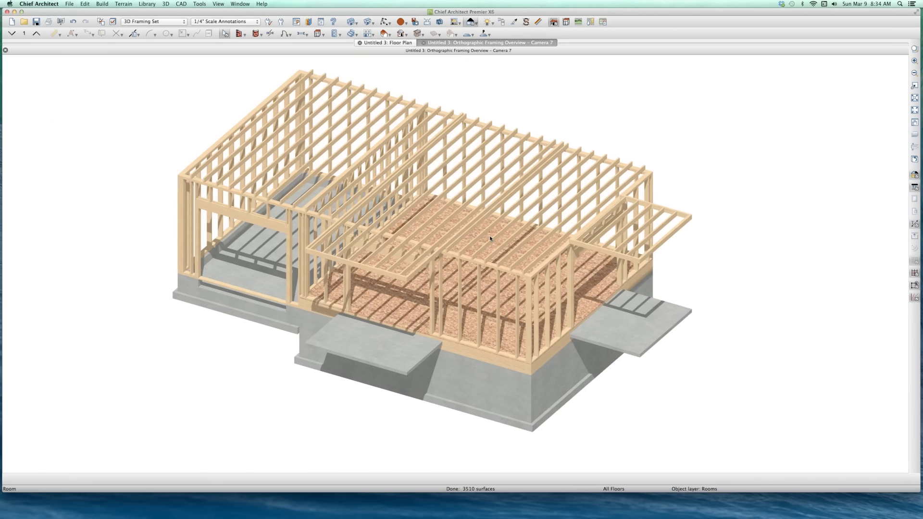
scroll(490, 238, "up", 1)
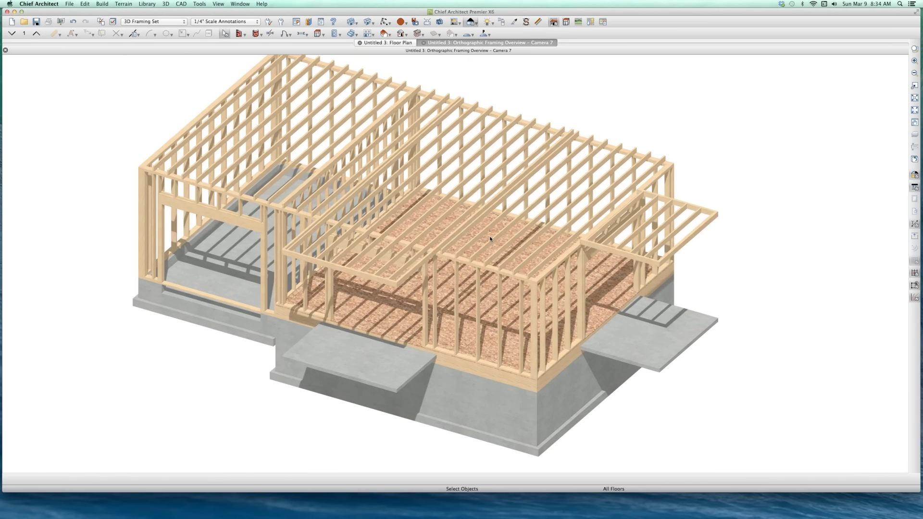
key("l")
key("Down")
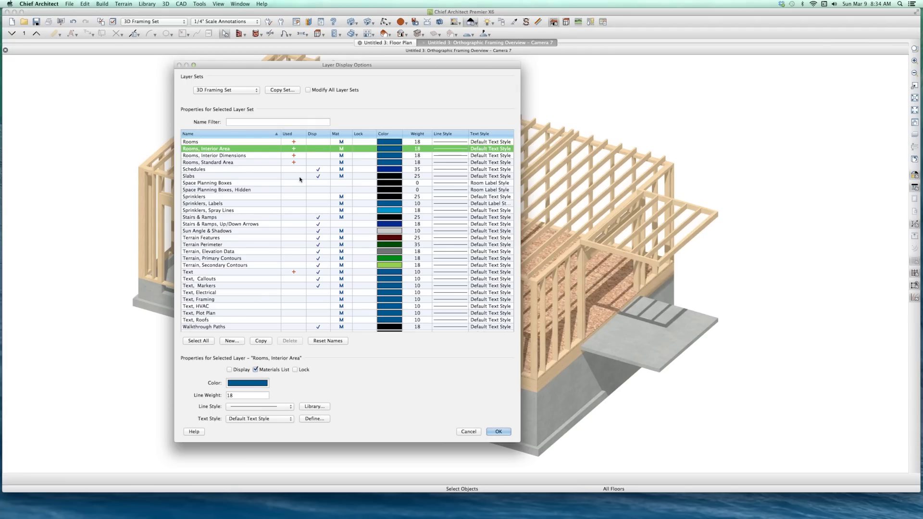
left_click(317, 143)
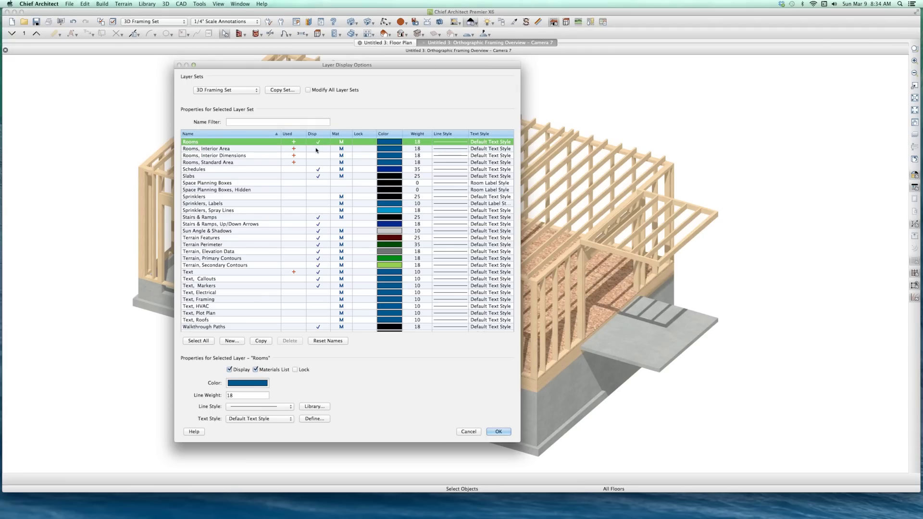
key("Return")
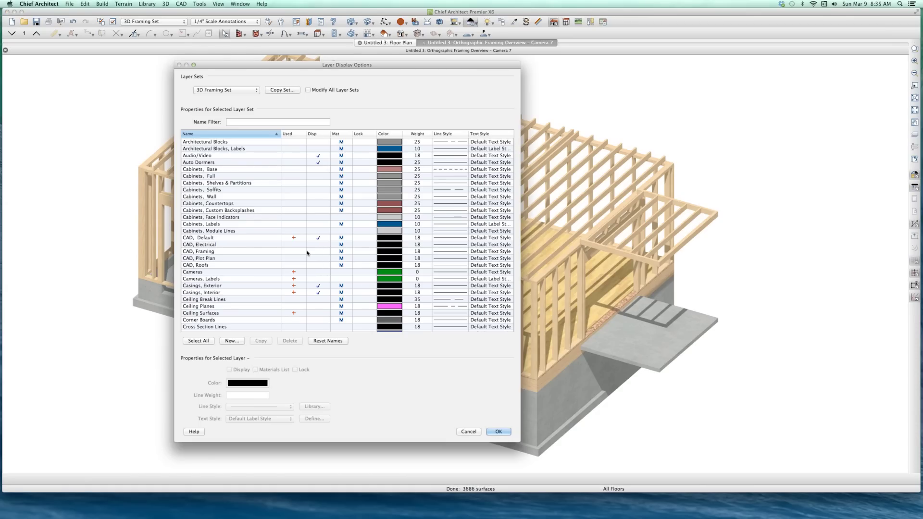
Step: Turn off the display of the Rooms and Floor Surfaces layers in the 3D Framing Set, and apply it to the overview
type("roof")
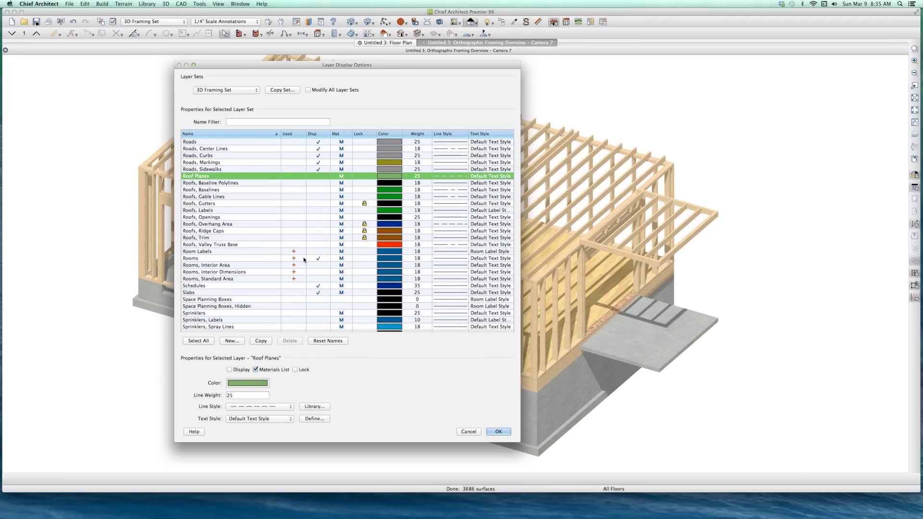
left_click(315, 260)
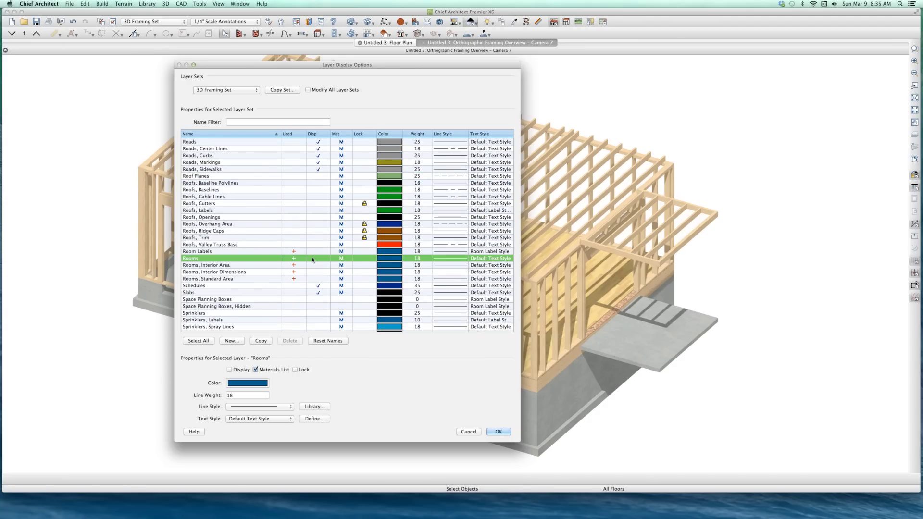
type("floor")
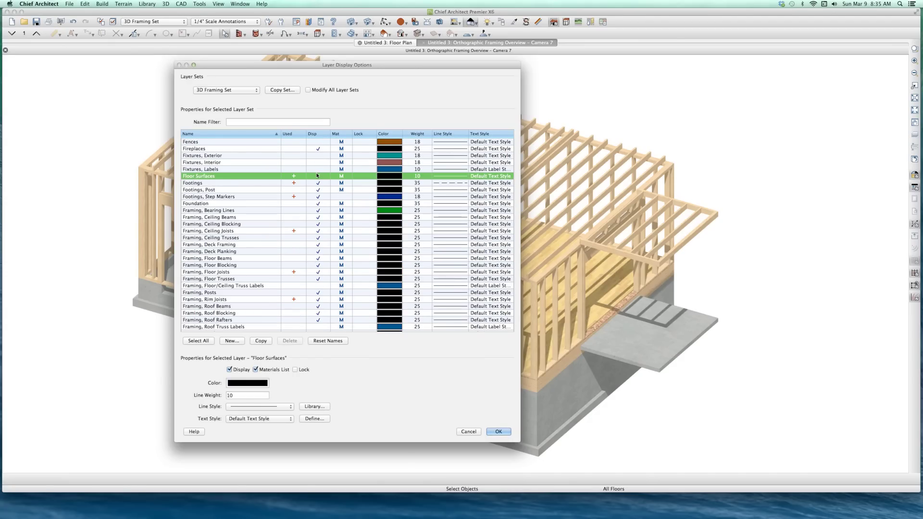
left_click(318, 176)
left_click_drag(370, 66, 106, 76)
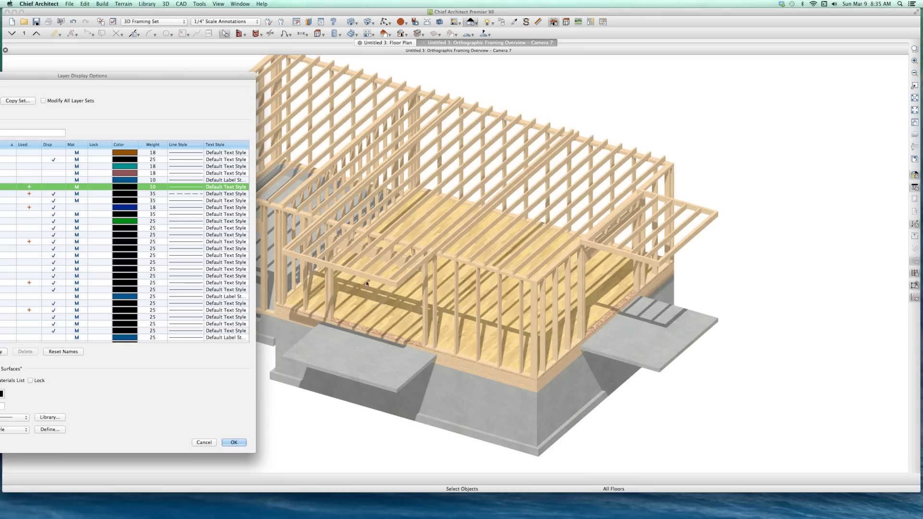
left_click(238, 443)
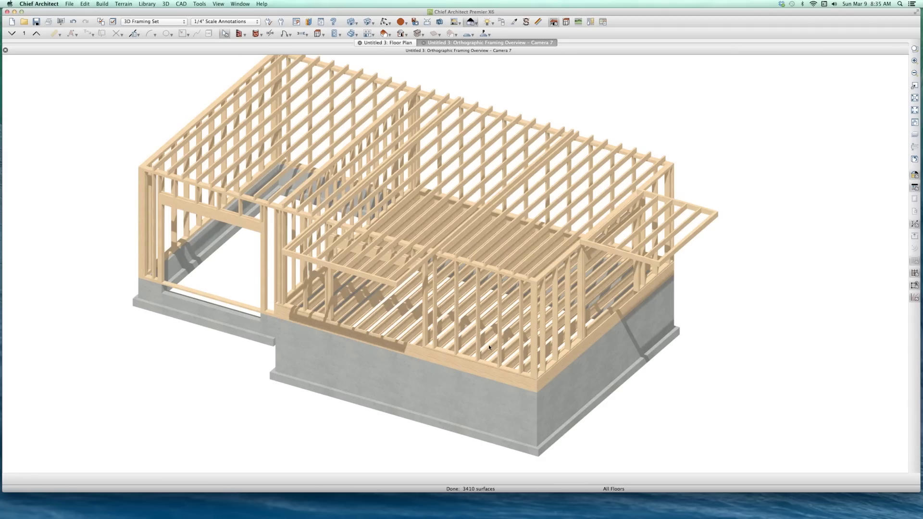
Step: Show the Rooms layer with Floor Surfaces hidden in the 3D Framing Set, apply the settings, and review the layer list
key("super+l")
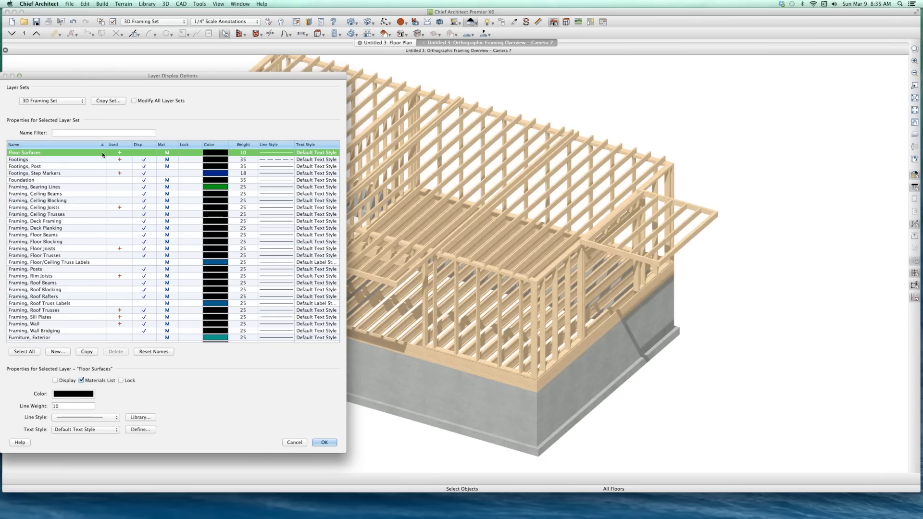
left_click(149, 154)
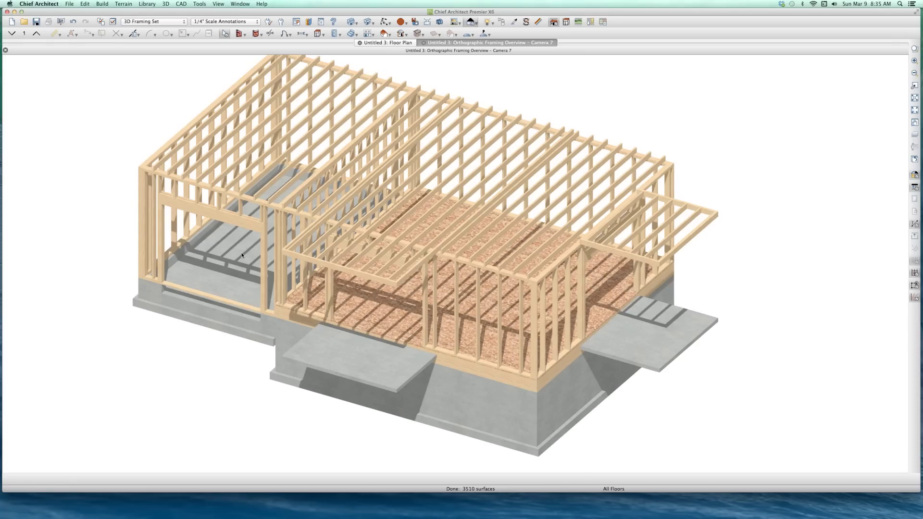
key("super+l")
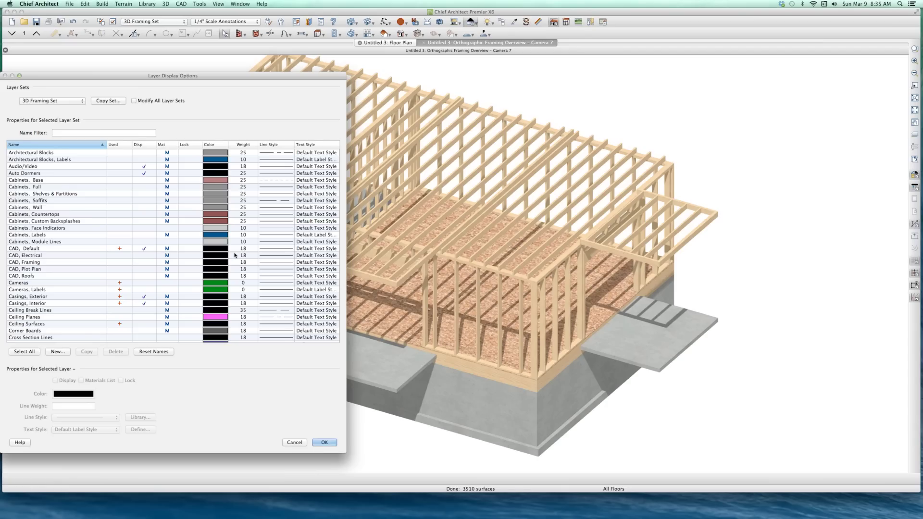
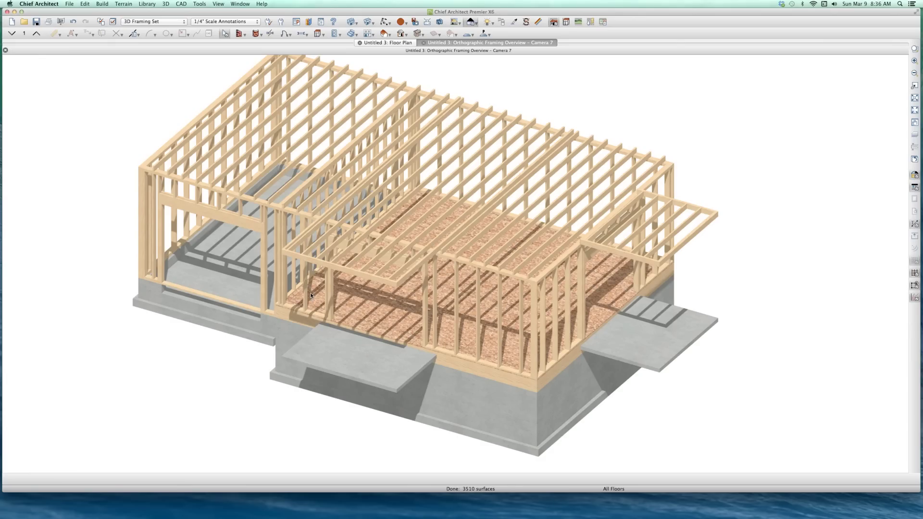
Step: Tile the framing overview and the floor plan side by side, and select the garage room in the overview
key("shift+F7")
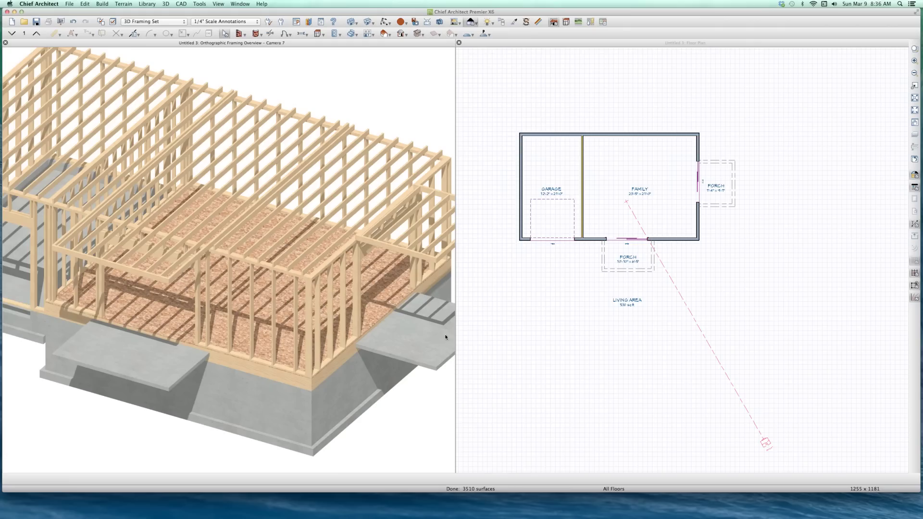
left_click(564, 341)
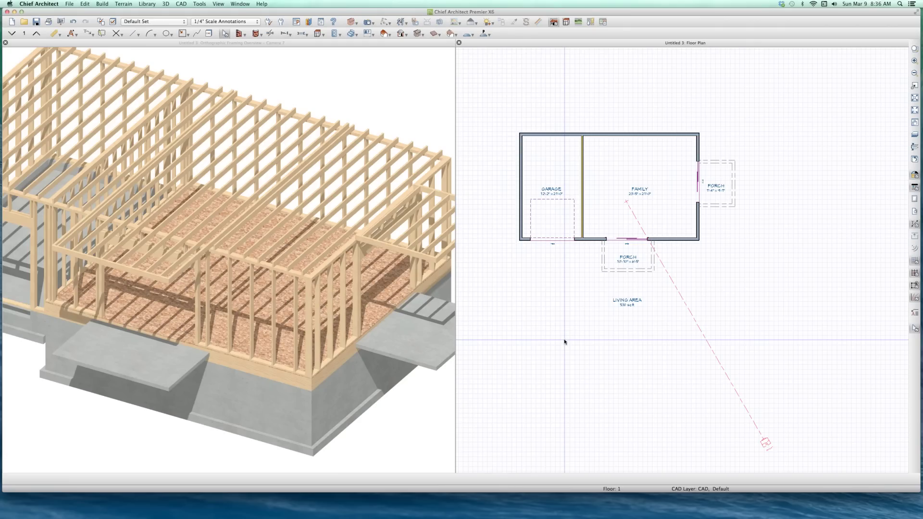
left_click(345, 321)
scroll(345, 321, "down", 4)
scroll(243, 327, "up", 3)
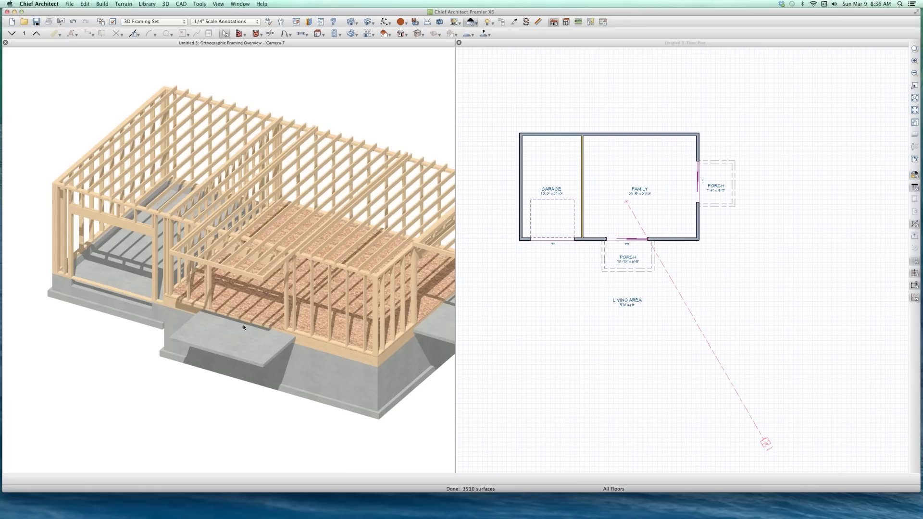
left_click(127, 252)
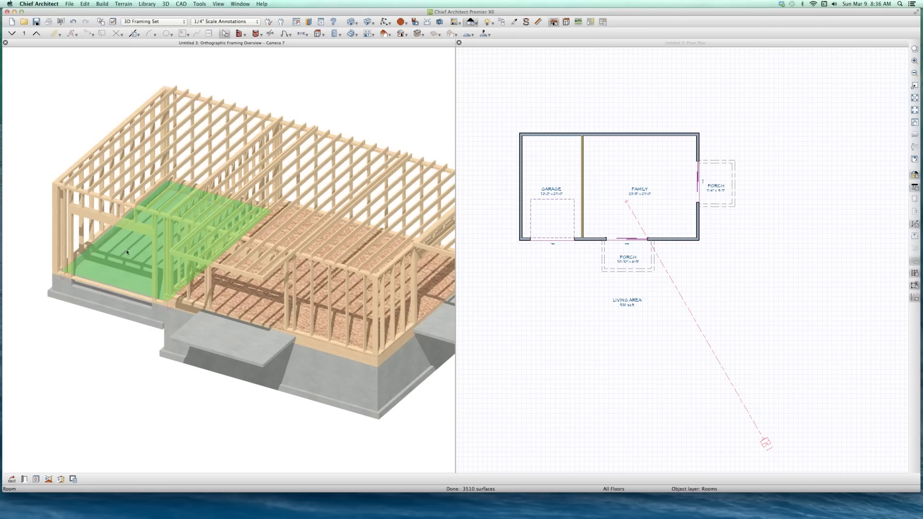
key("Escape")
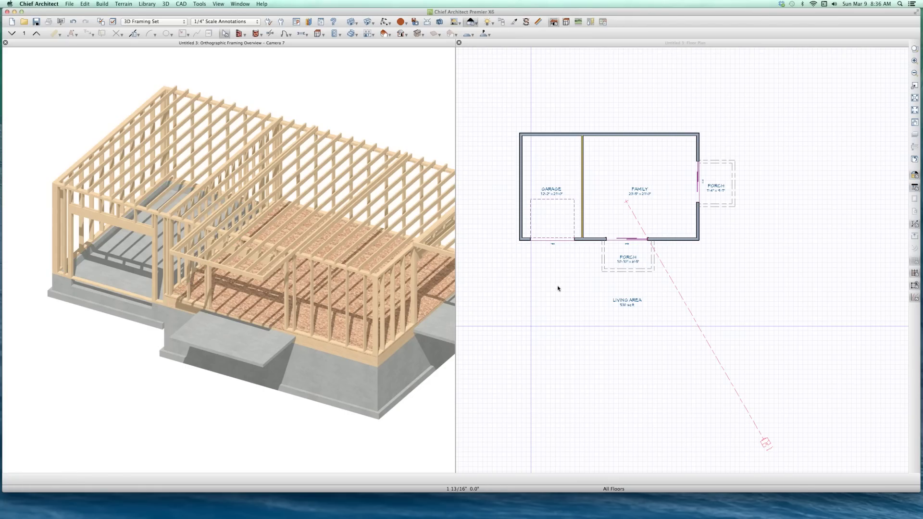
Step: Select the interior wall between the garage and the family room in the floor plan to inspect it
left_click(582, 222)
scroll(625, 202, "up", 4)
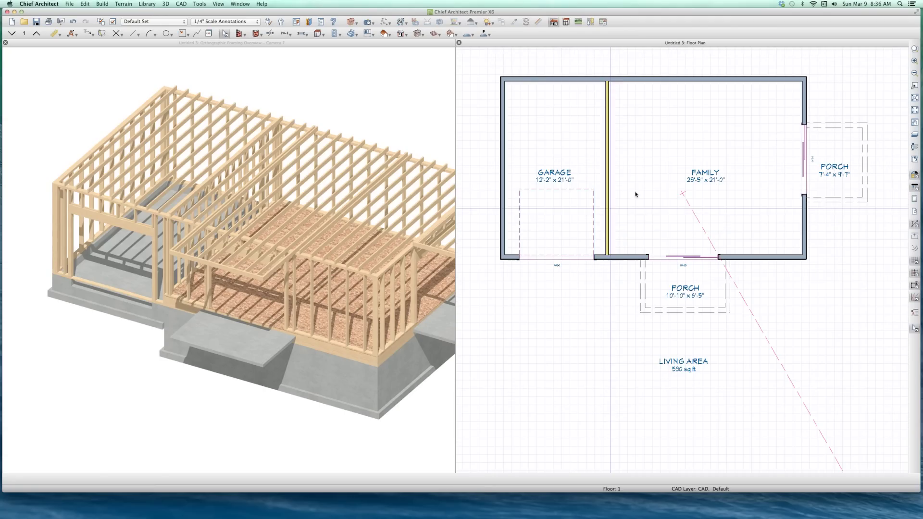
scroll(670, 213, "down", 4)
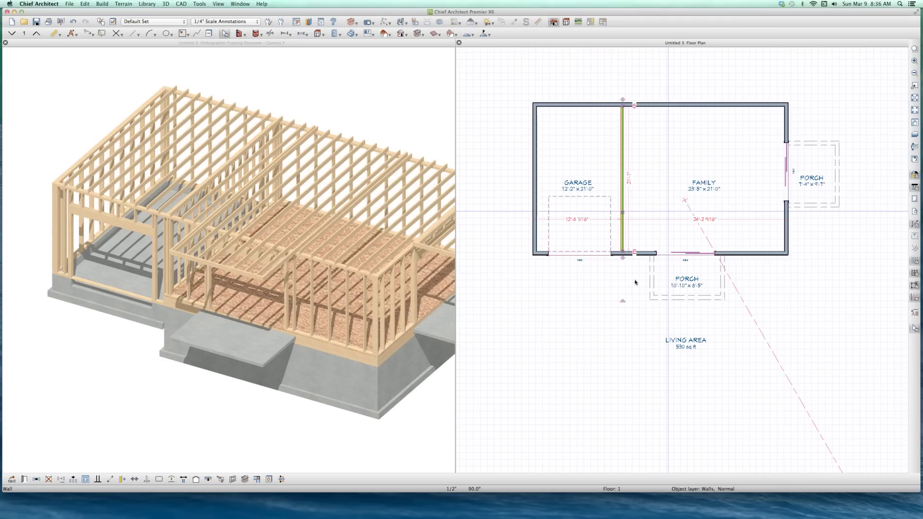
key("Escape")
Step: Select the three room divider walls around the porch below the family room and turn off their Invisible option
left_click(652, 270)
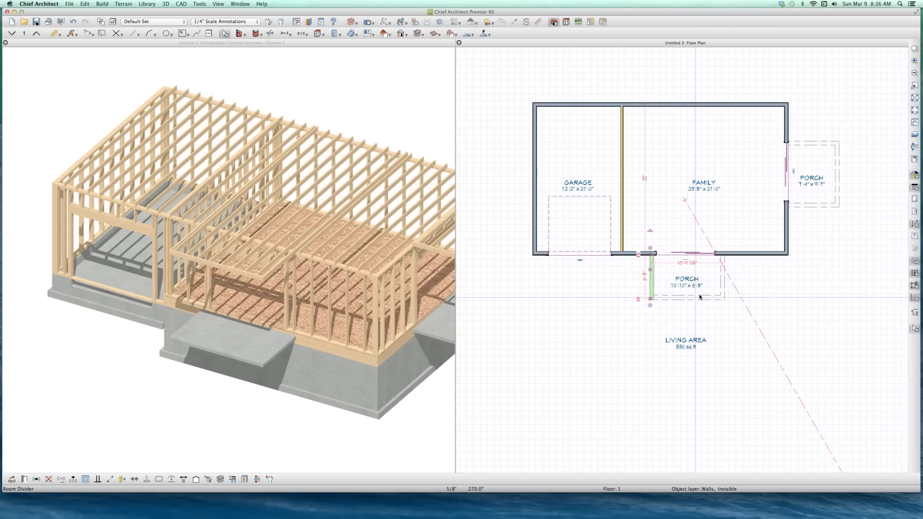
left_click(700, 296)
left_click(722, 282, "shift")
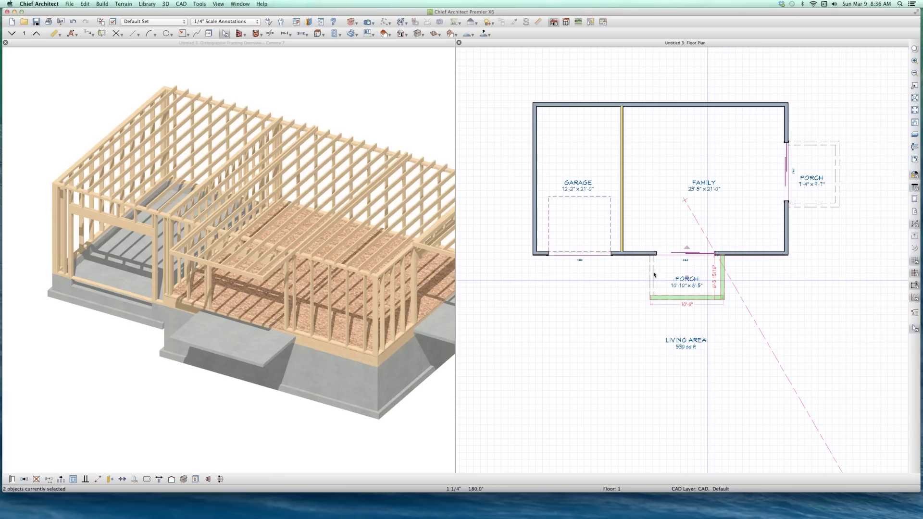
left_click(652, 274, "shift")
key("super+e")
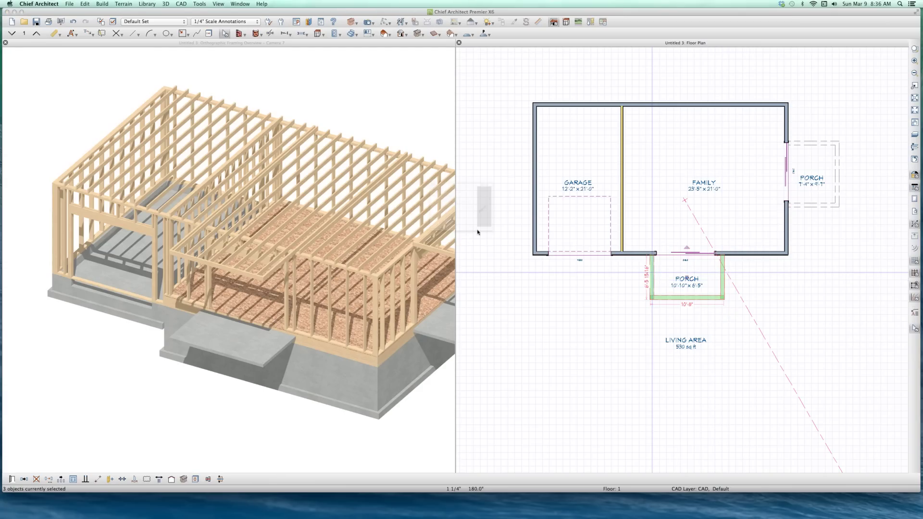
left_click(534, 276)
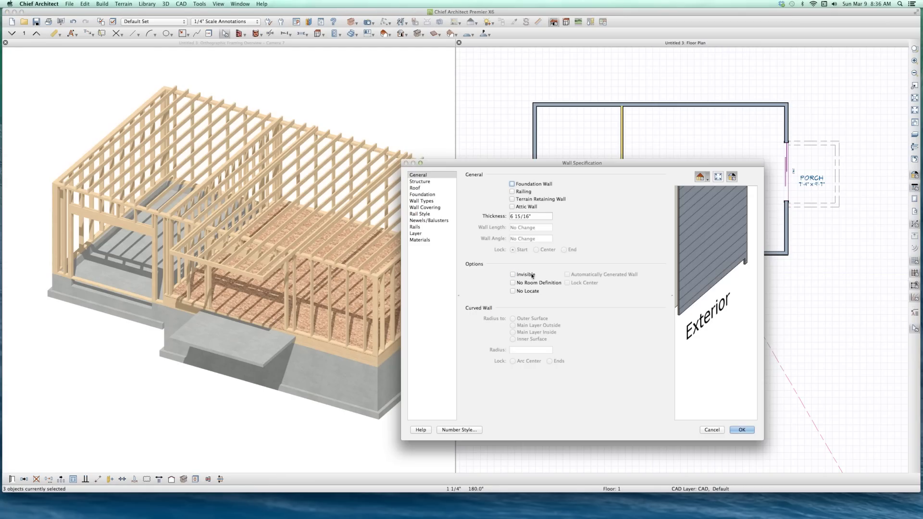
key("Return")
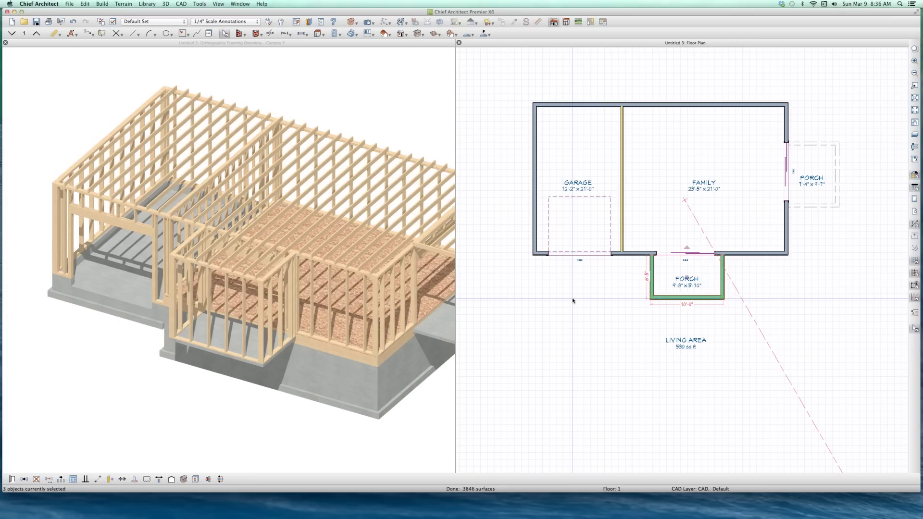
Step: Make the three selected porch walls invisible again and clear the selection
key("super+e")
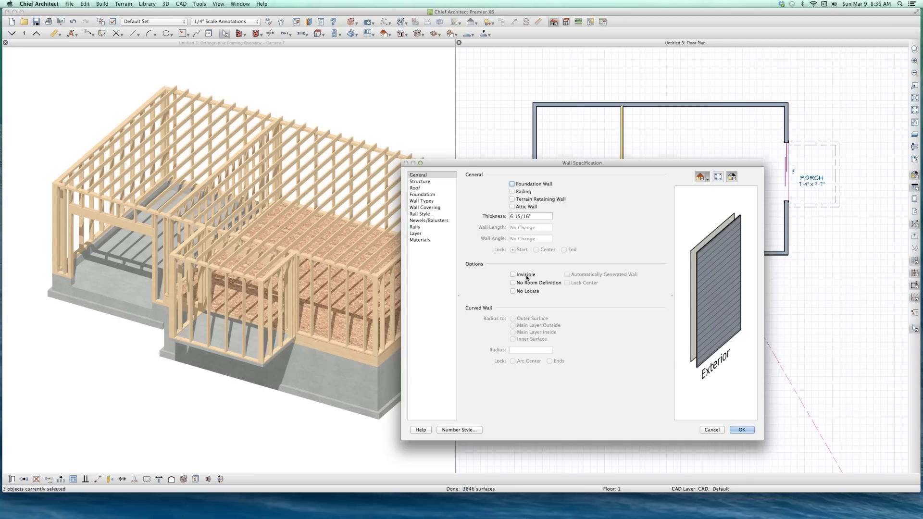
left_click(526, 278)
key("Return")
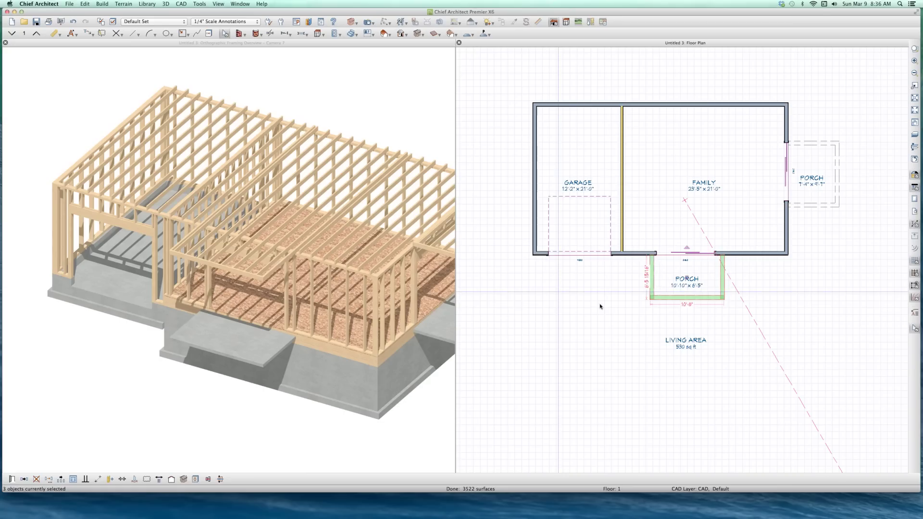
left_click(599, 307)
Step: Turn off the display of the "Walls, Invisible" layer in the floor plan's Default Set
scroll(670, 276, "up", 1)
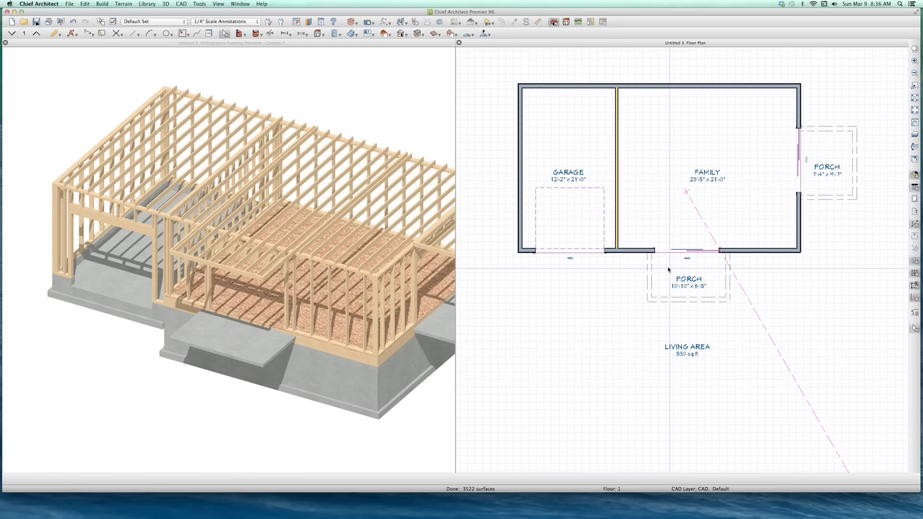
key("super+l")
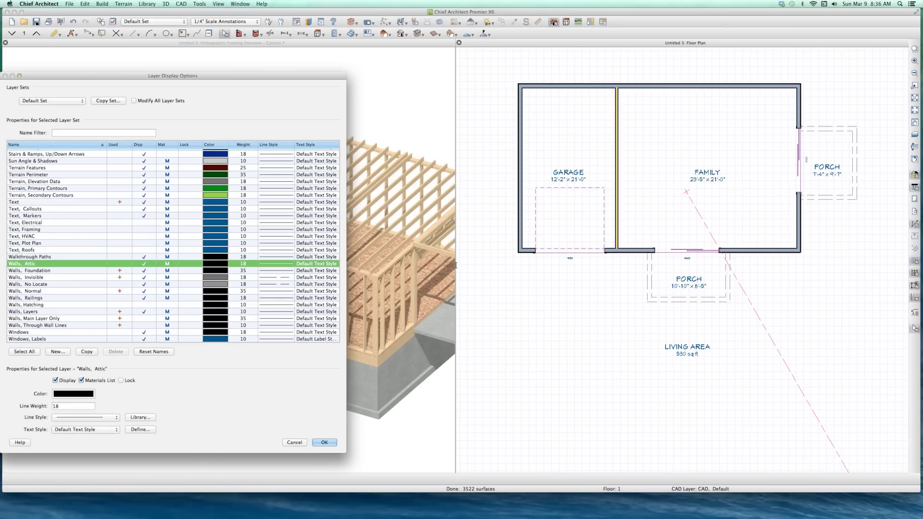
left_click(144, 277)
key("Return")
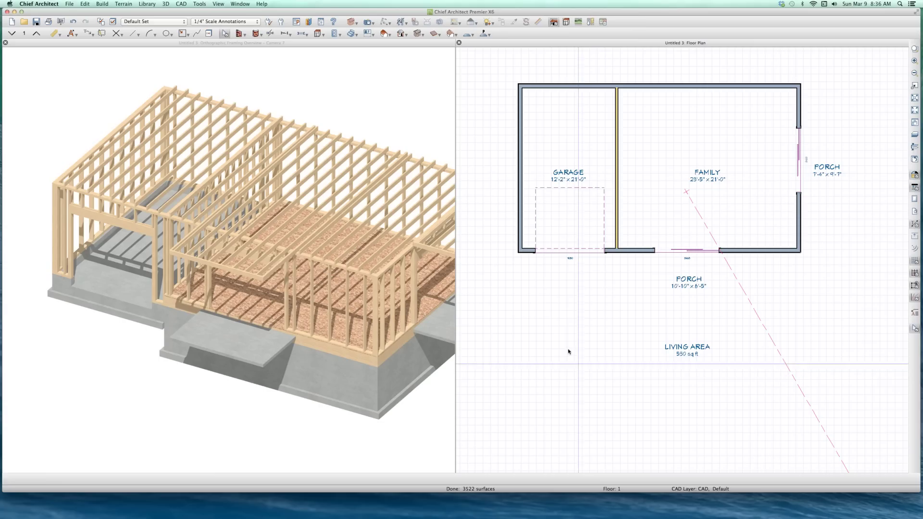
Step: Return the plan to Floor 1 and turn the "Walls, Invisible" layer's display back on in the Default Set
key("super+l")
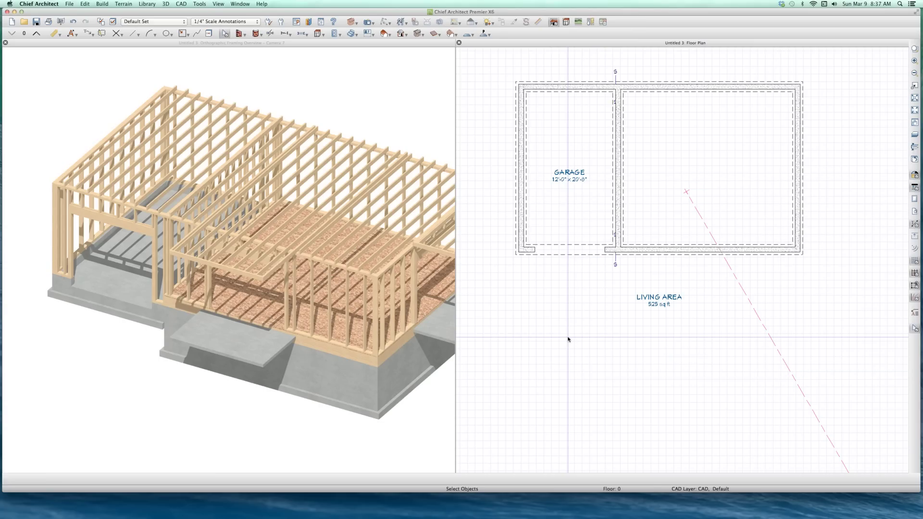
key("F6")
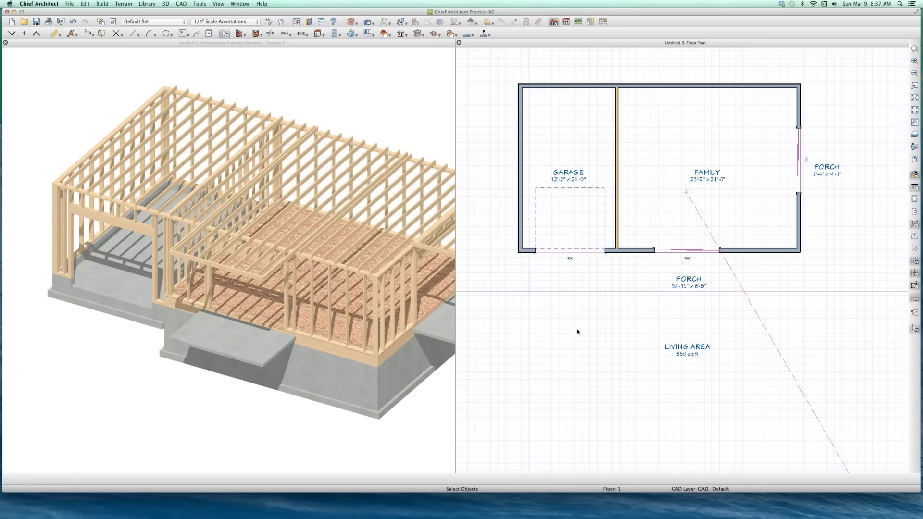
key("l")
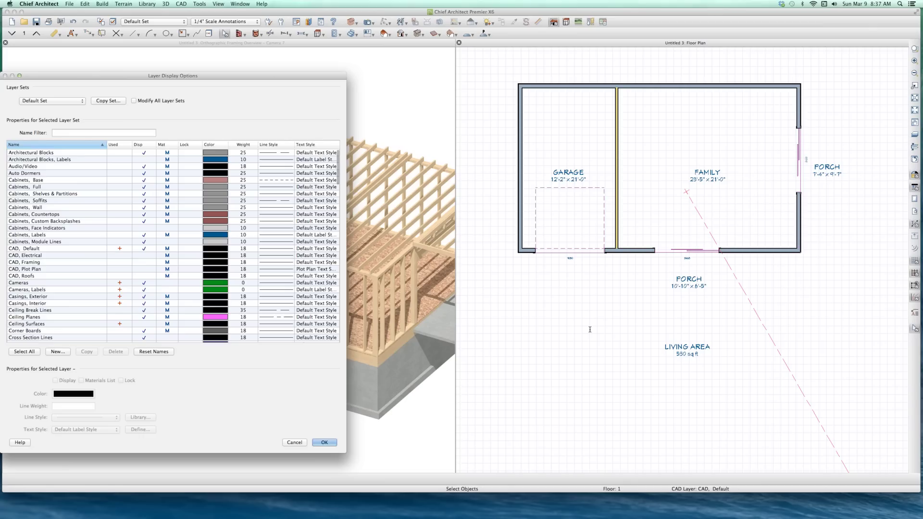
key("w")
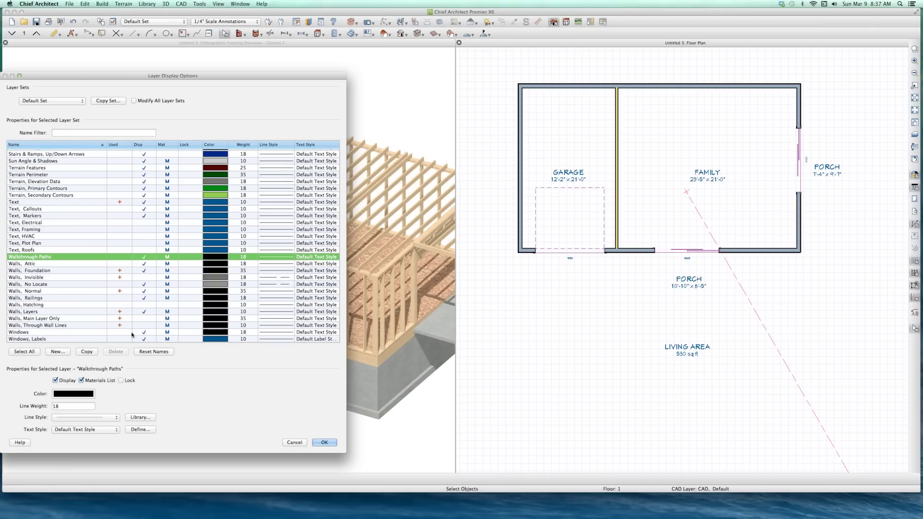
left_click(146, 278)
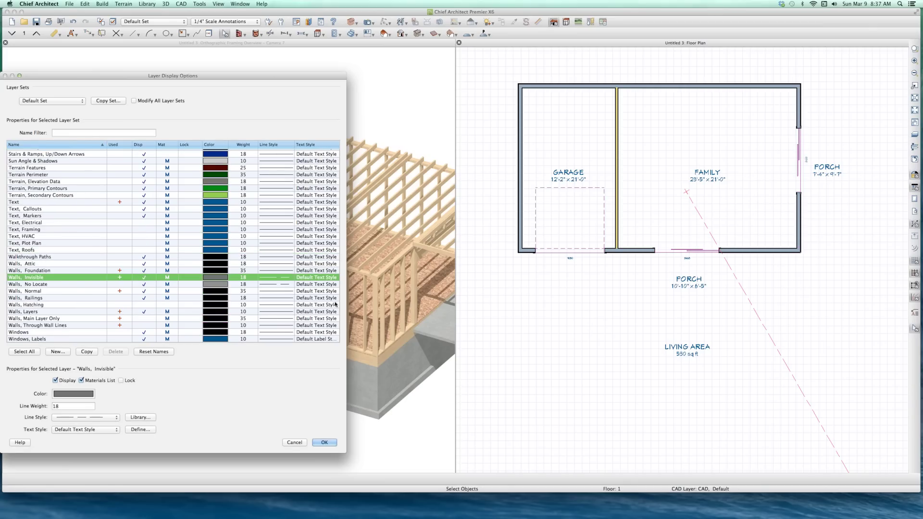
key("Return")
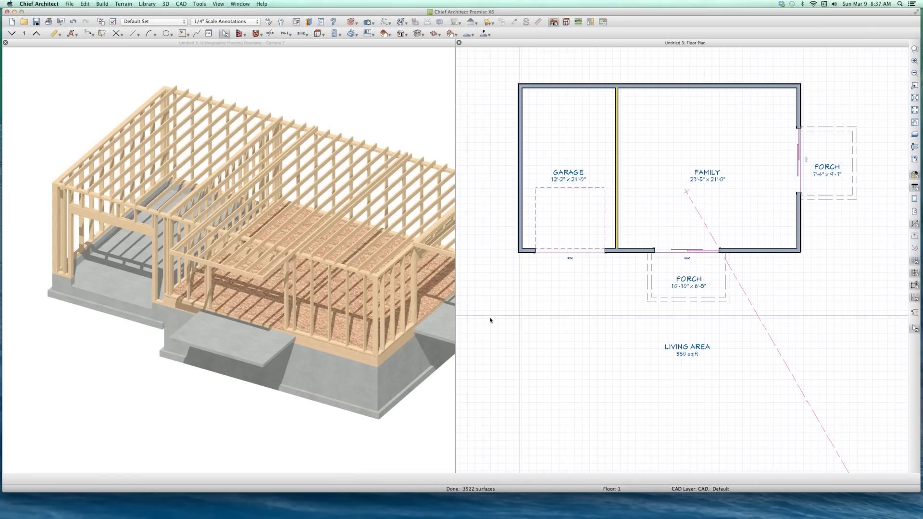
Step: Create a backclipped cross section from inside the family room, looking toward the plan's upper exterior wall
left_click(662, 173)
key("Escape")
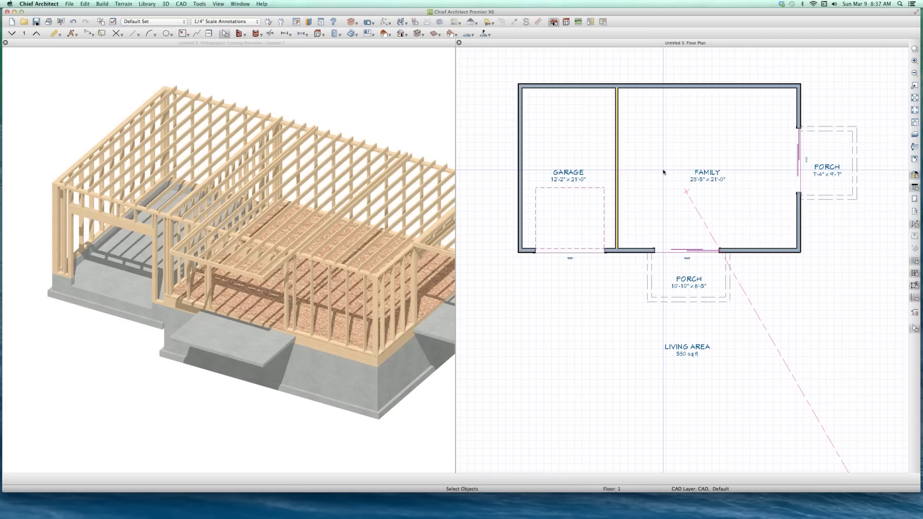
key("c")
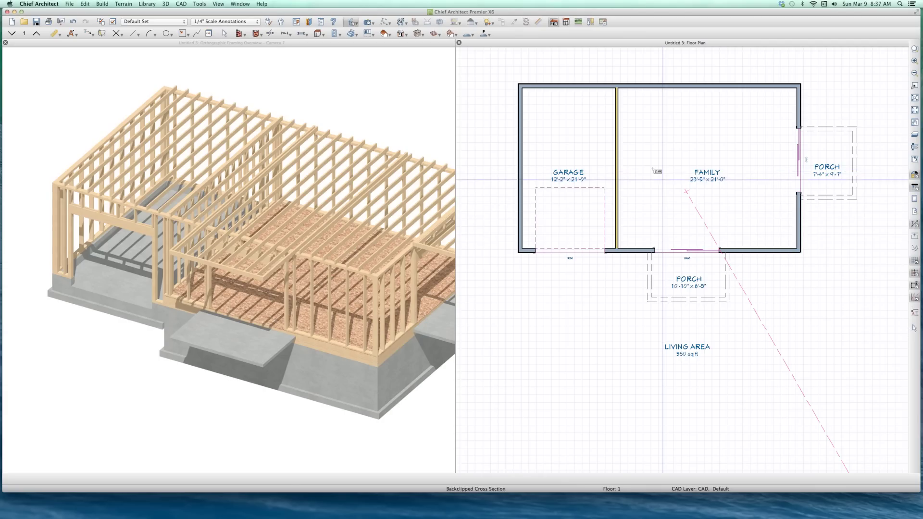
left_click_drag(652, 168, 657, 62)
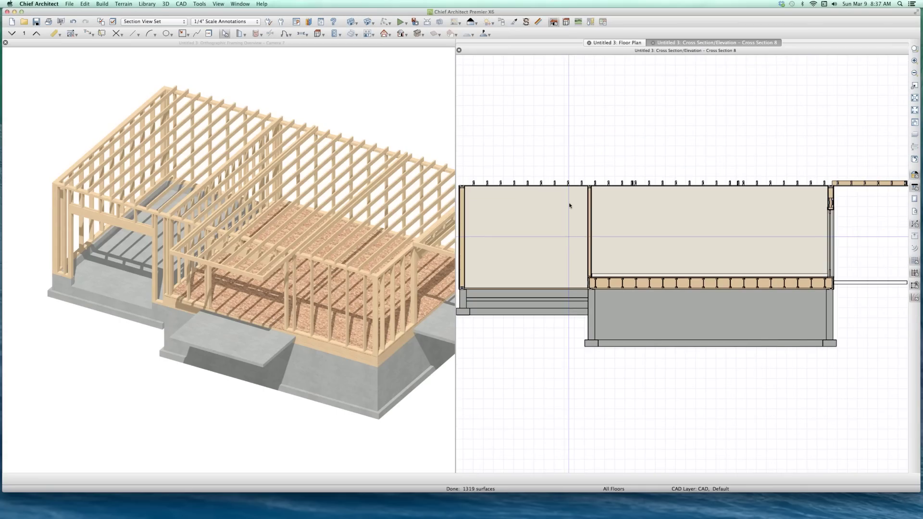
Step: Examine the garage slab, porch slab and foundation wall in the enlarged cross section, and close it without saving
double_click(613, 51)
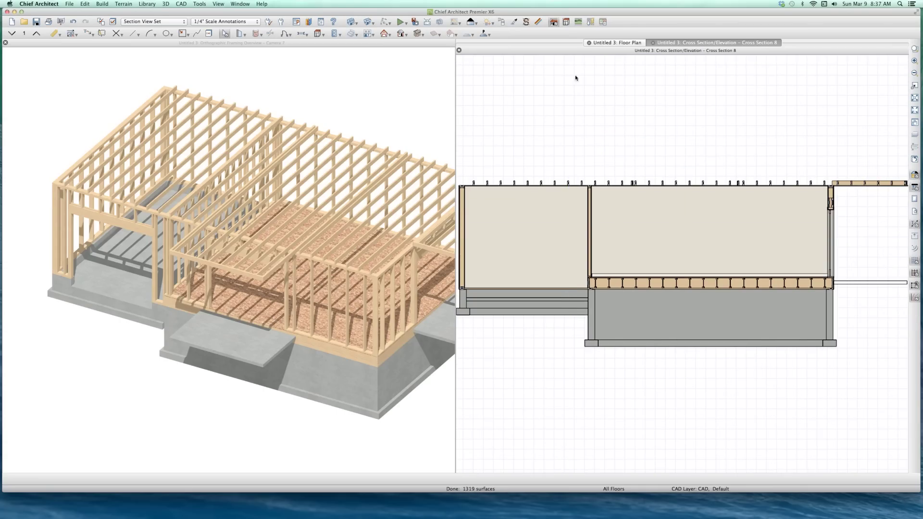
scroll(494, 157, "up", 2)
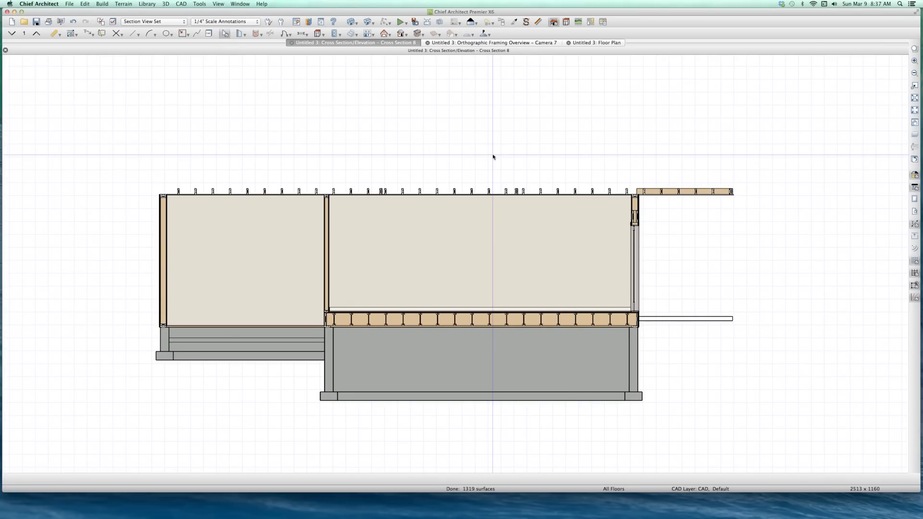
scroll(233, 372, "up", 4)
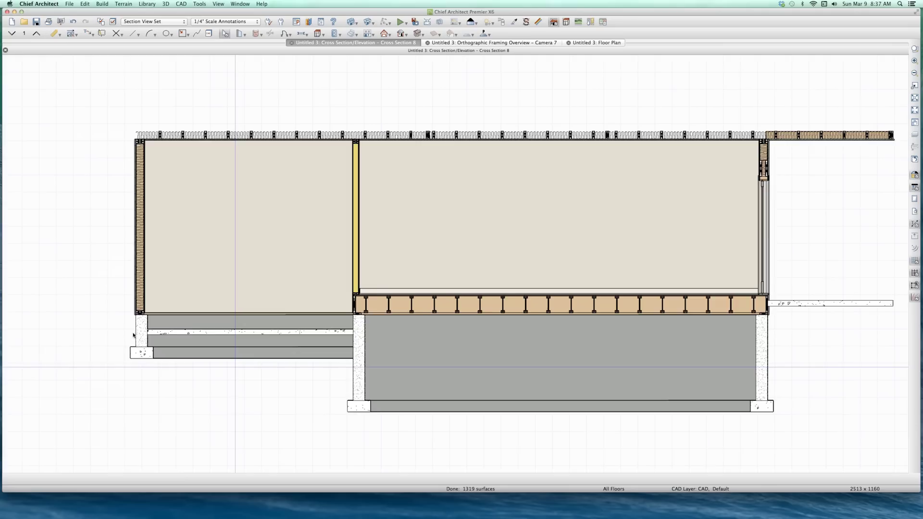
left_click(137, 326)
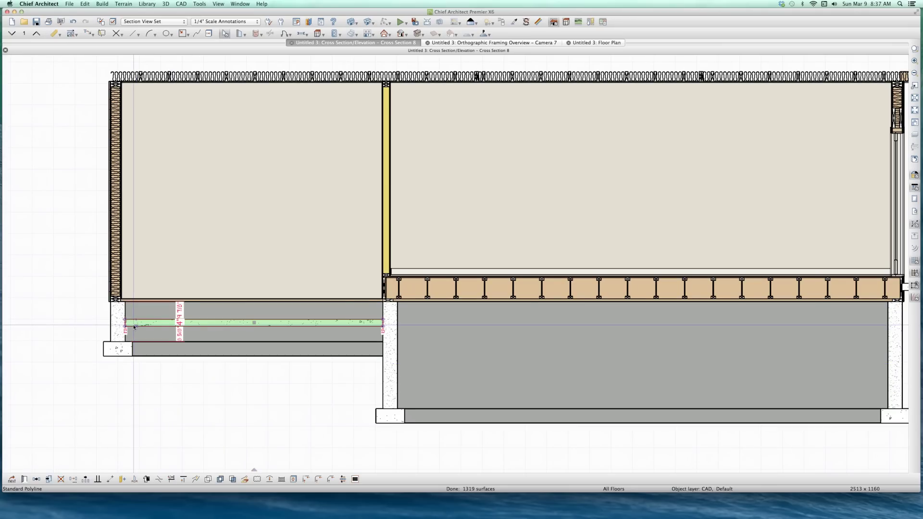
scroll(137, 326, "down", 4)
left_click(656, 302)
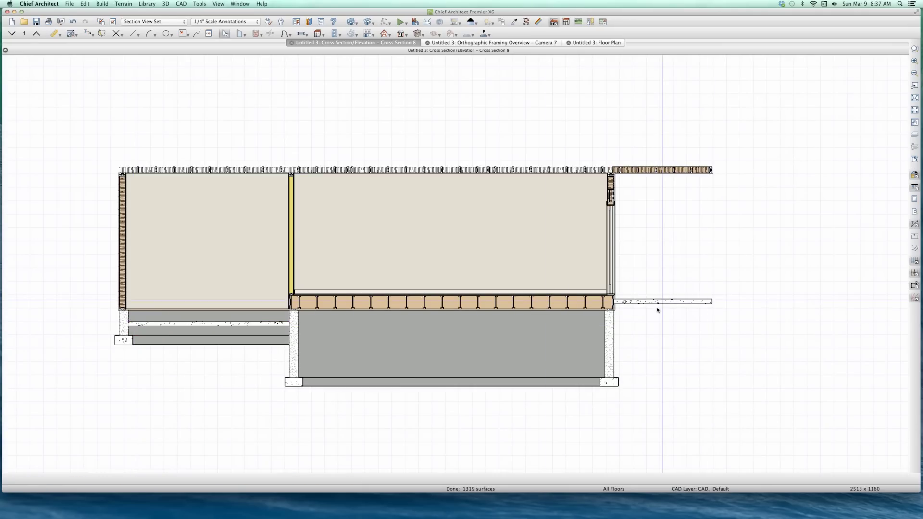
left_click(609, 333)
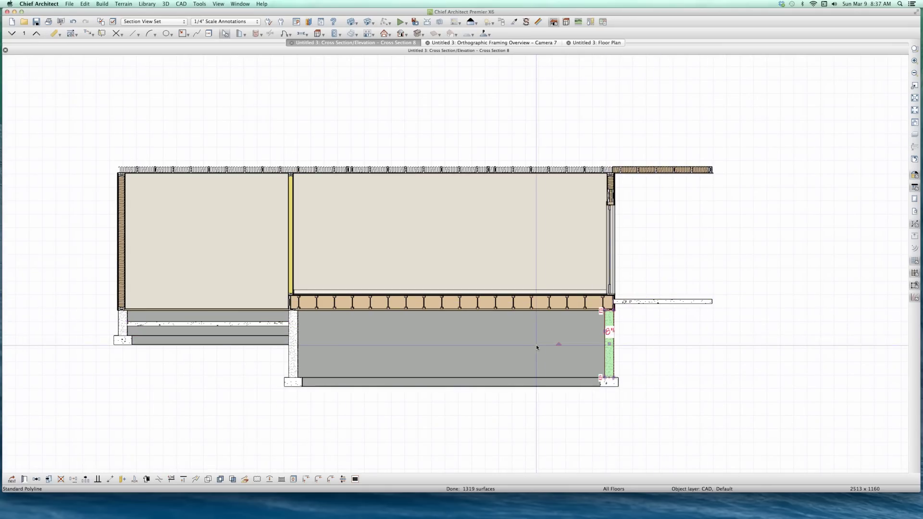
scroll(537, 346, "down", 2)
key("Escape")
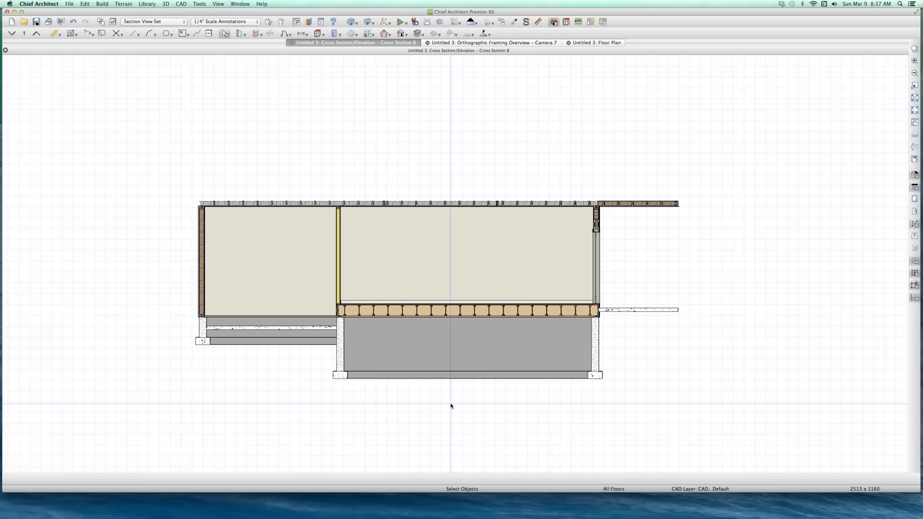
key("super+w")
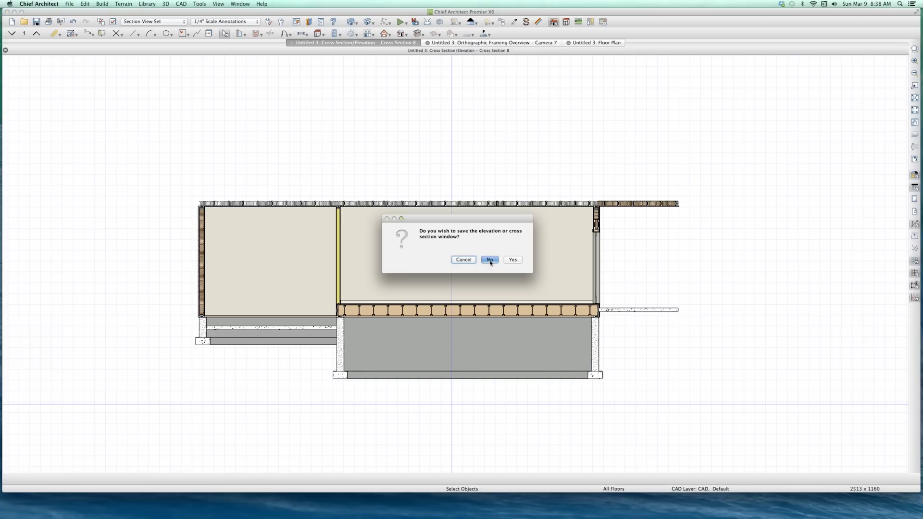
left_click(490, 260)
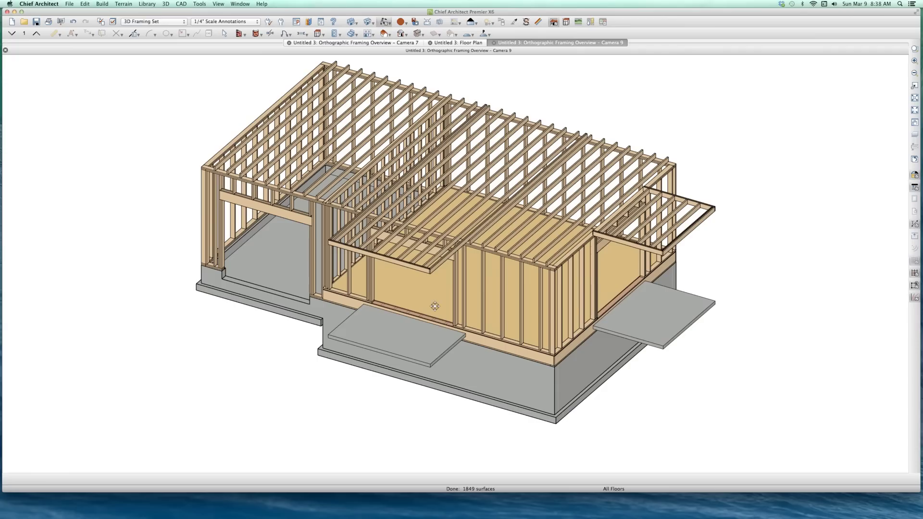
Step: Inspect the porch slabs in the new line-drawn framing overview, tile the open views, and close that overview
left_click_drag(405, 318, 412, 315)
scroll(412, 272, "up", 3)
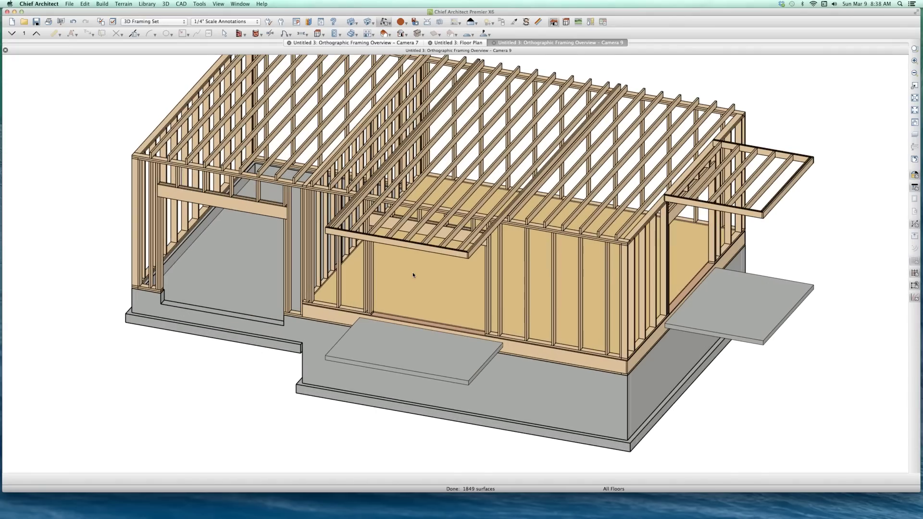
key("shift+F7")
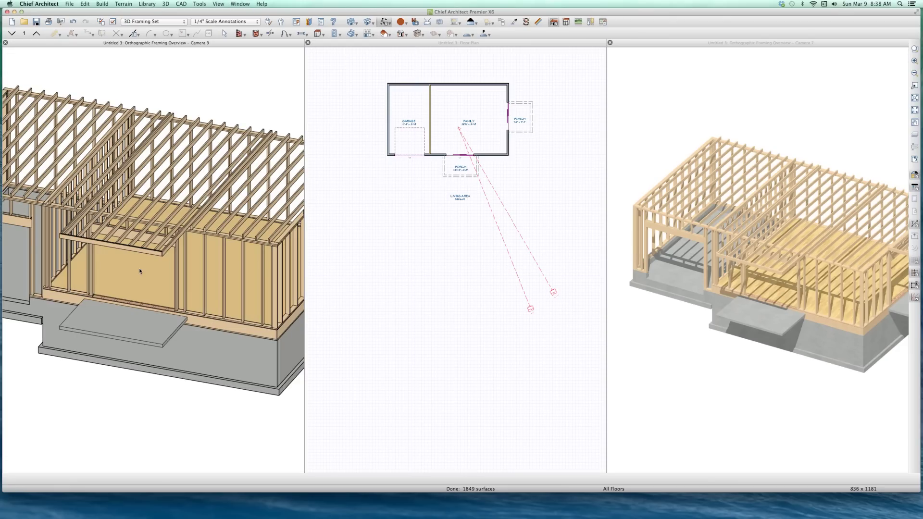
key("super+w")
key("super+w")
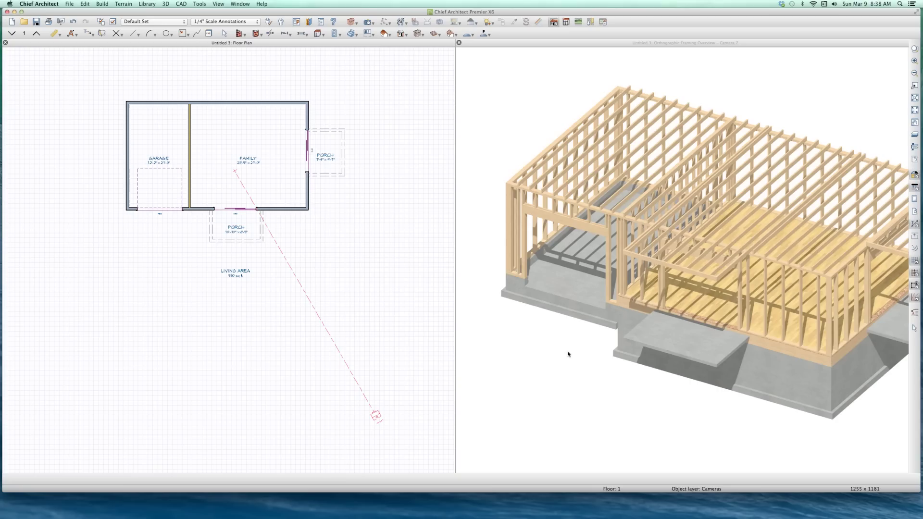
Step: Switch the floor plan to foundation level, Floor 0, and turn on the reference display of Floor 1 around the front porch
left_click(653, 309)
scroll(682, 332, "up", 2)
scroll(705, 370, "down", 2)
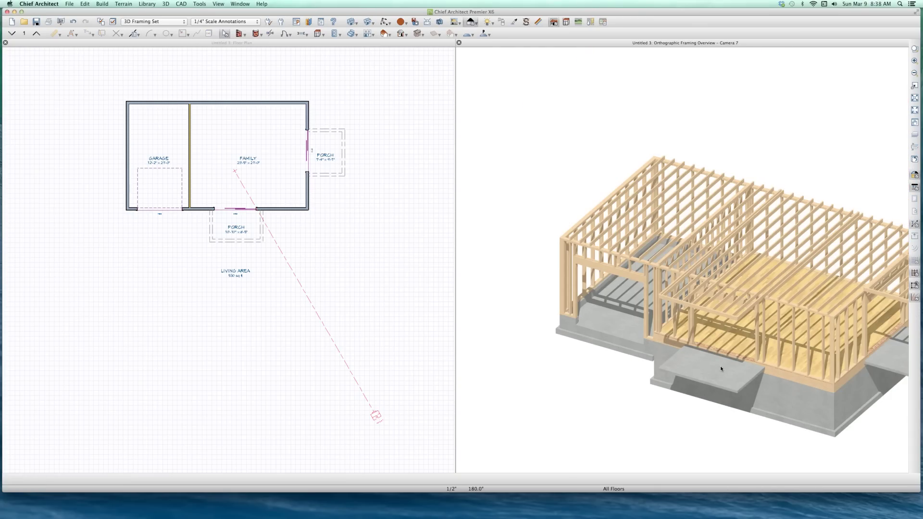
left_click(226, 206)
scroll(229, 190, "up", 2)
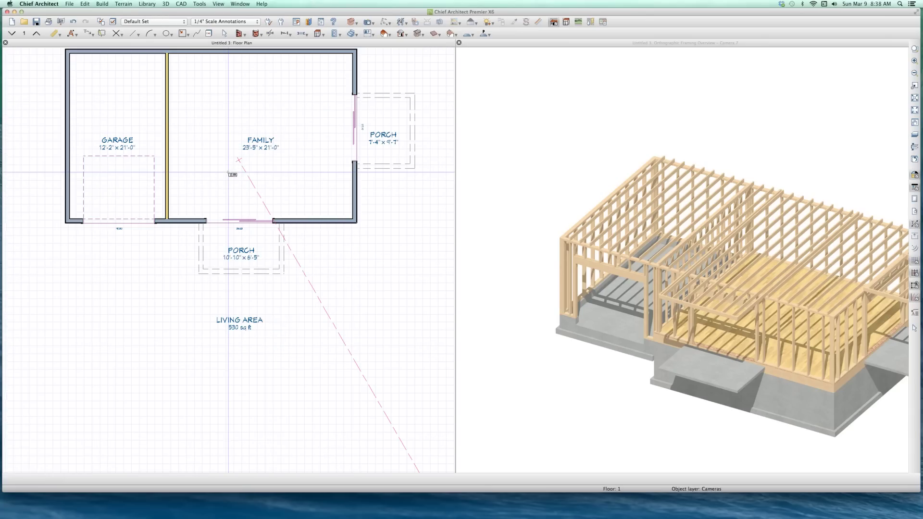
key("space")
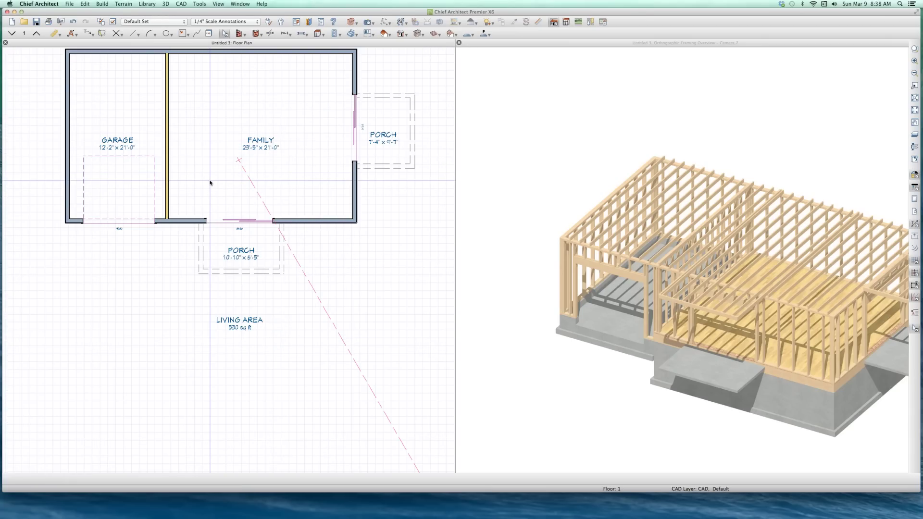
key("Page_Down")
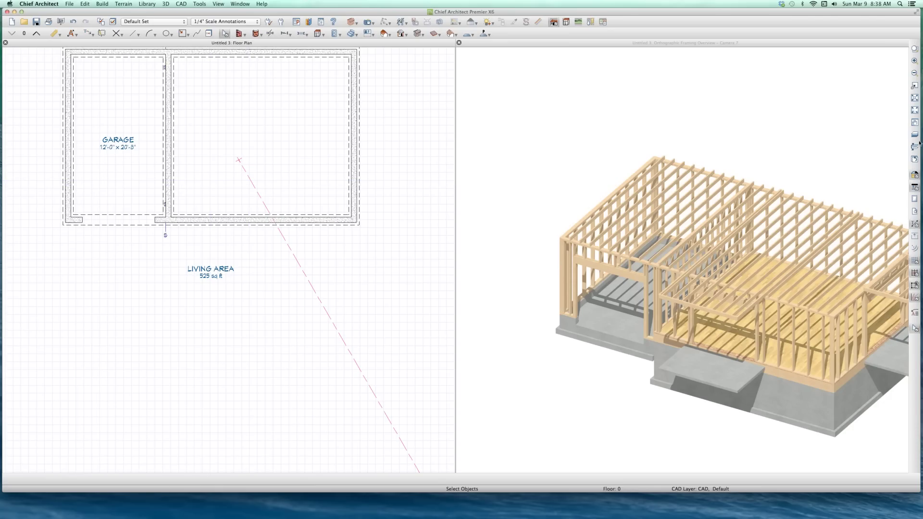
key("F9")
scroll(258, 208, "up", 3)
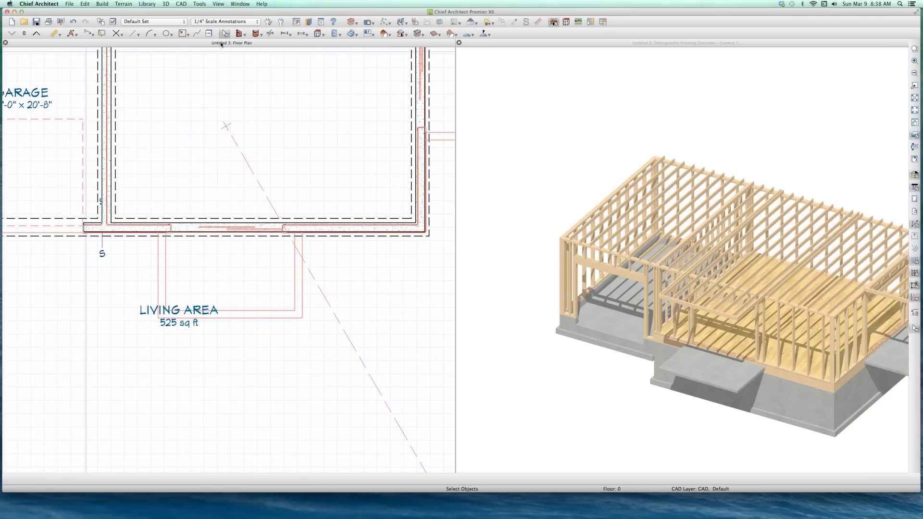
Step: Draw a closed rectangle of slab footings about 10'-8" by 5'-4" under the front porch, separate from the house foundation wall
left_click(244, 36)
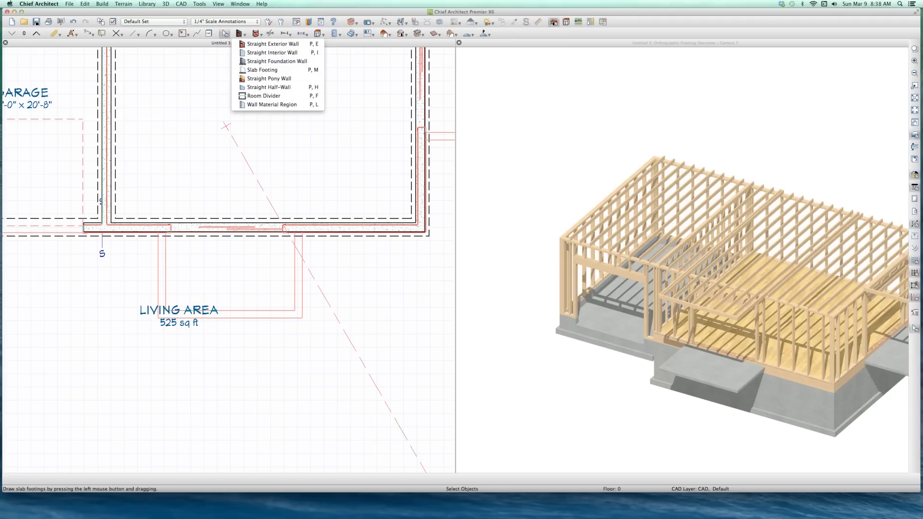
left_click(264, 70)
mouse_move(299, 244)
left_mouse_down()
mouse_move(309, 309)
mouse_move(300, 319)
mouse_move(163, 314)
mouse_move(153, 256)
mouse_move(160, 246)
mouse_move(287, 250)
left_mouse_up()
key("space")
left_click(296, 275)
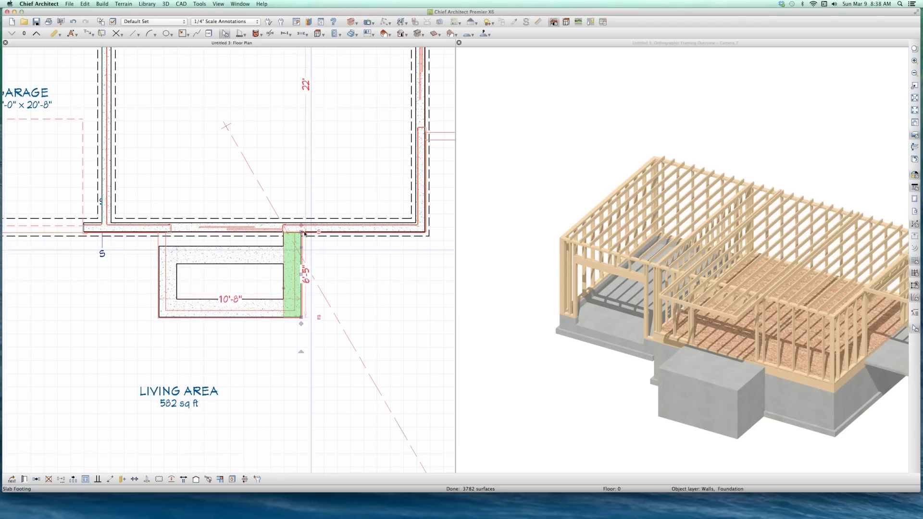
left_click_drag(301, 232, 301, 253)
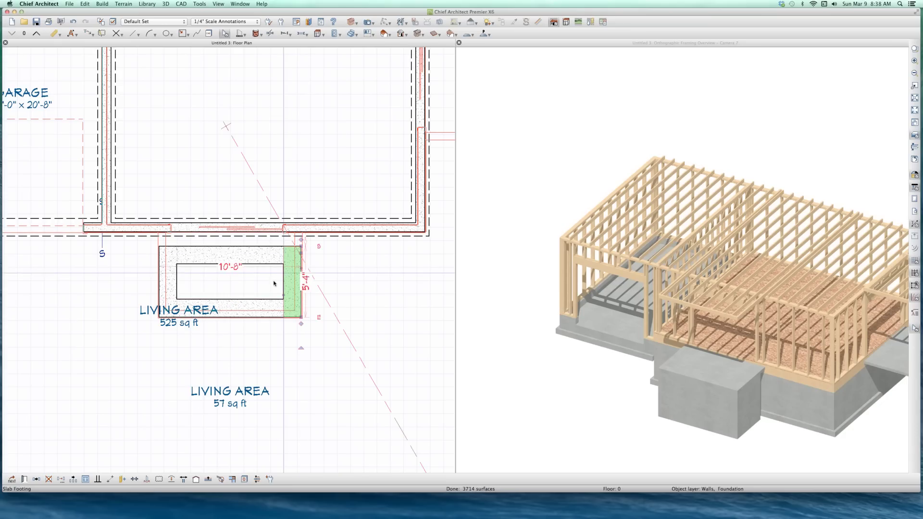
Step: Make the room inside the porch slab footings supply the floor for the room above
left_click(258, 278)
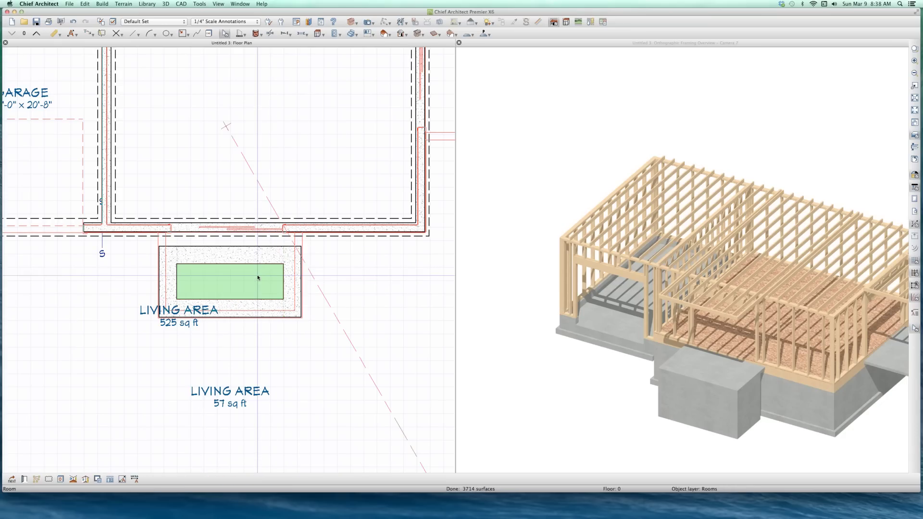
double_click(258, 278)
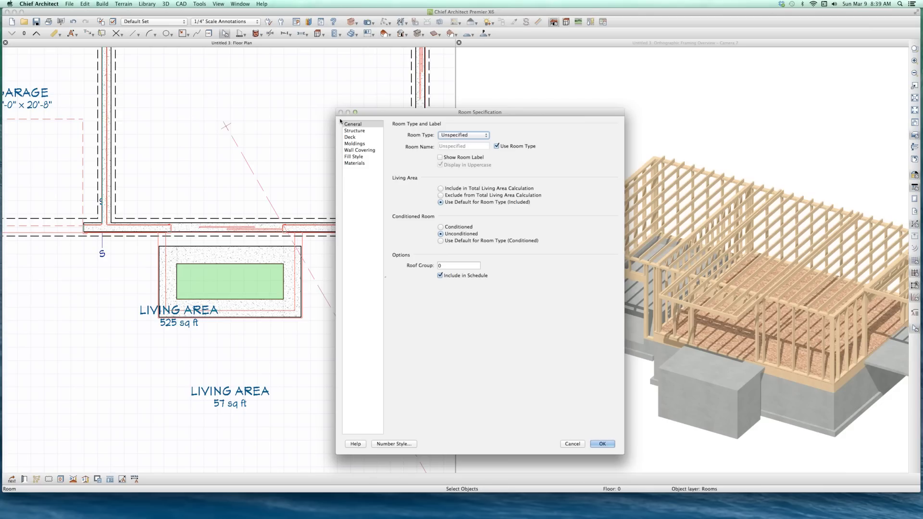
left_click(352, 131)
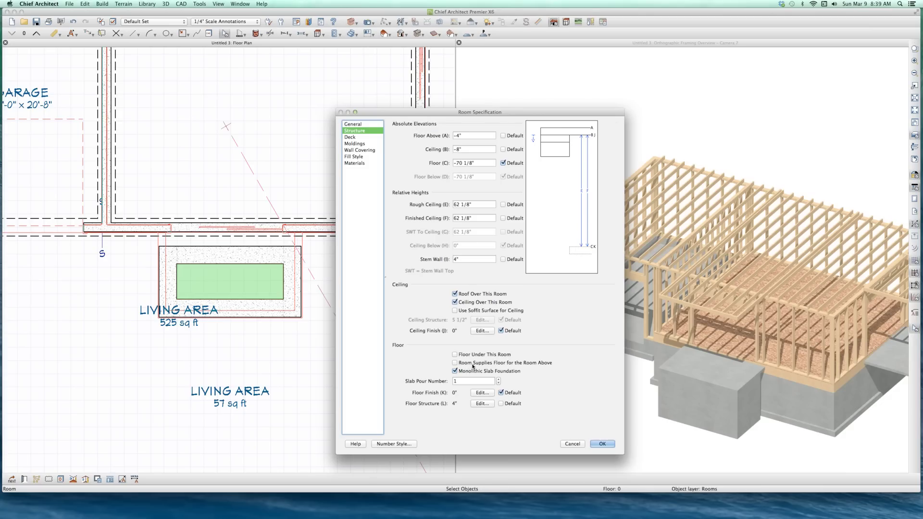
left_click(474, 364)
key("Return")
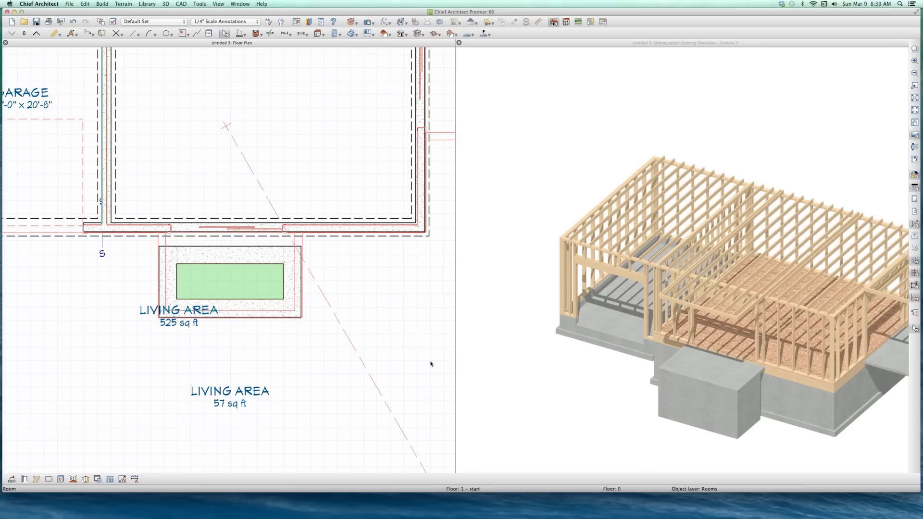
Step: Set the absolute floor elevation of the porch slab room to -4"
double_click(269, 292)
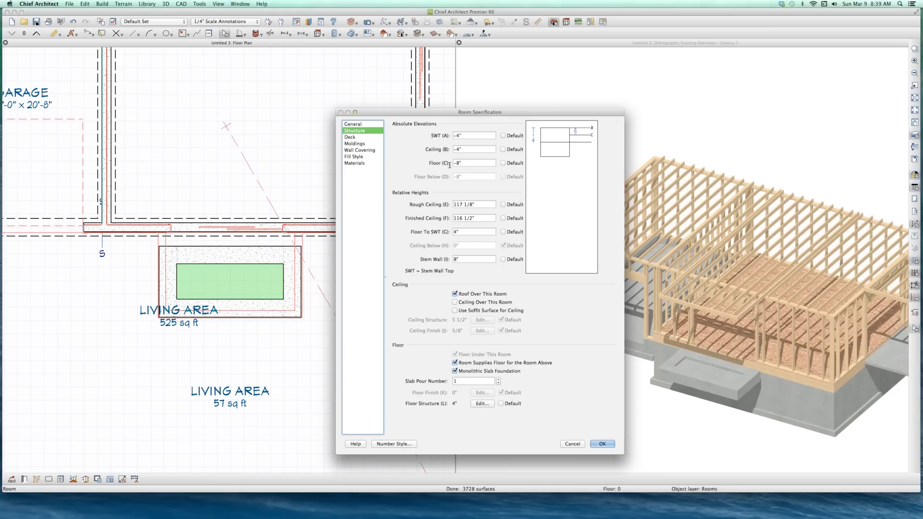
triple_click(461, 163)
type("-4")
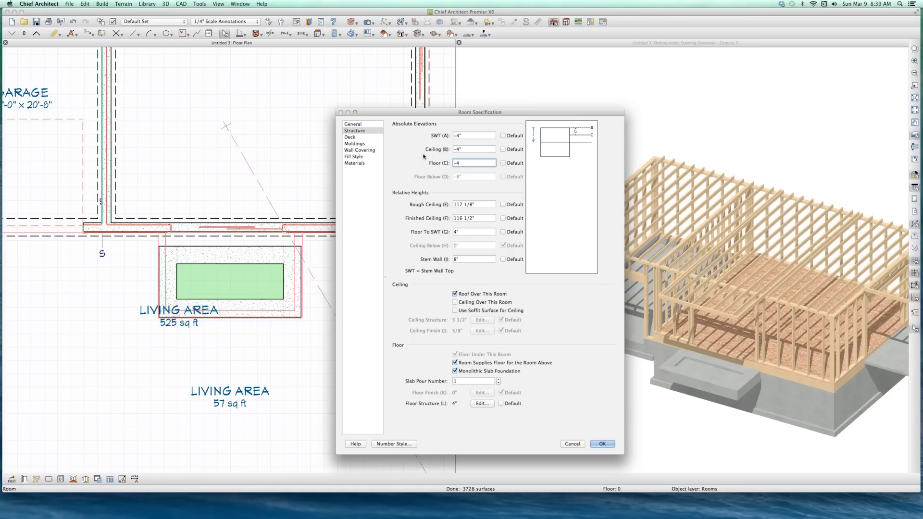
key("Return")
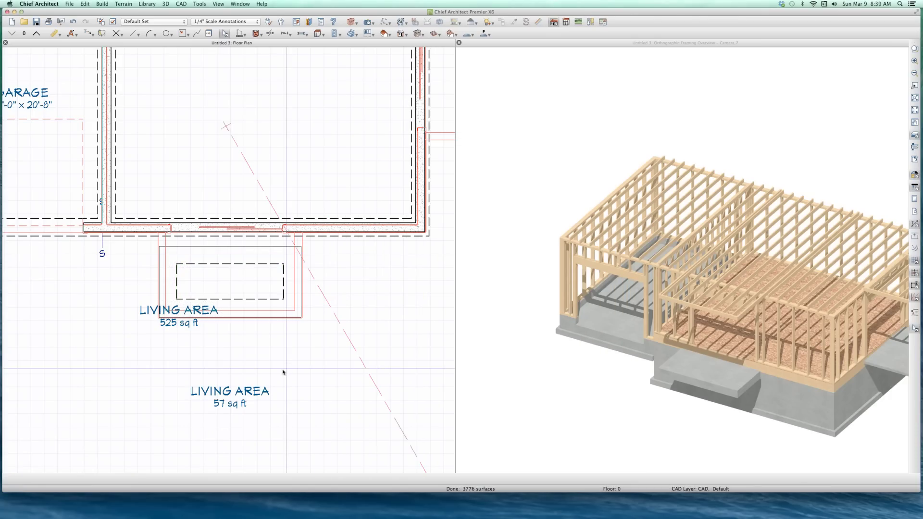
Step: Review the porch slab room's ceiling and floor elevations and its floor options in the structure settings
scroll(231, 298, "up", 3)
left_click(229, 250)
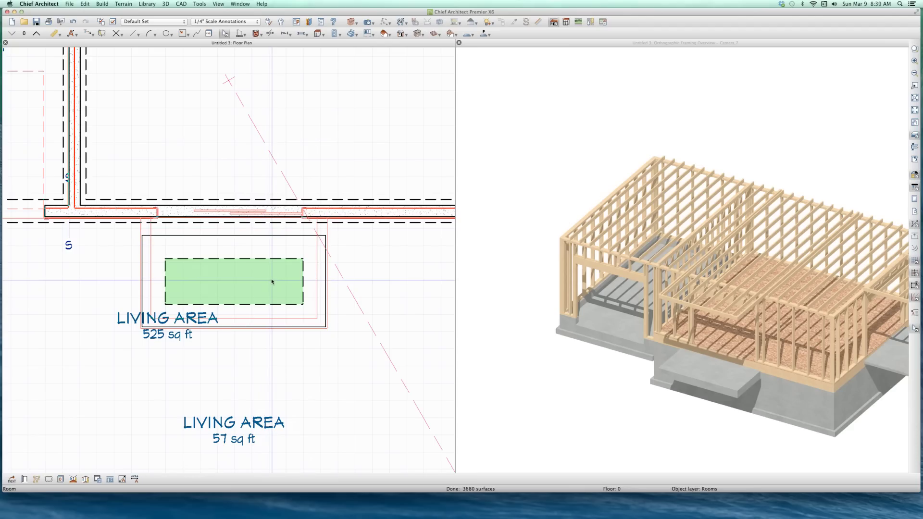
double_click(272, 282)
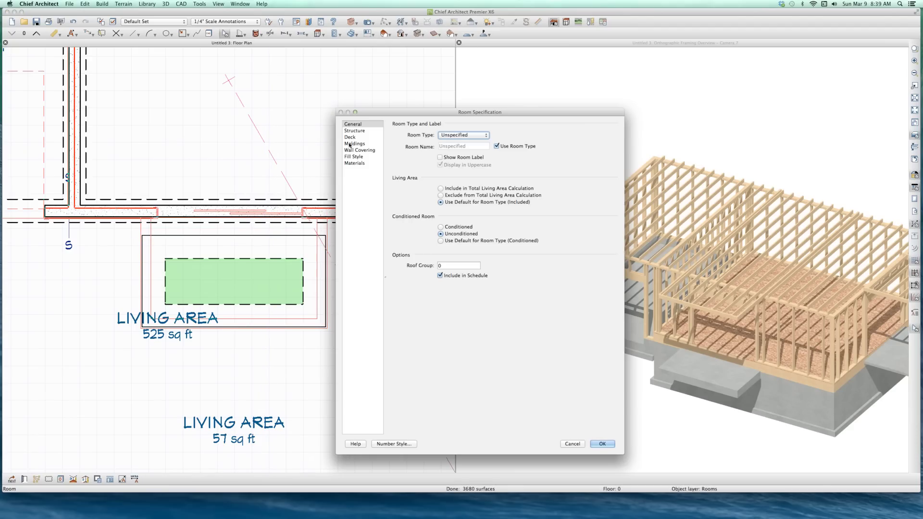
left_click(354, 130)
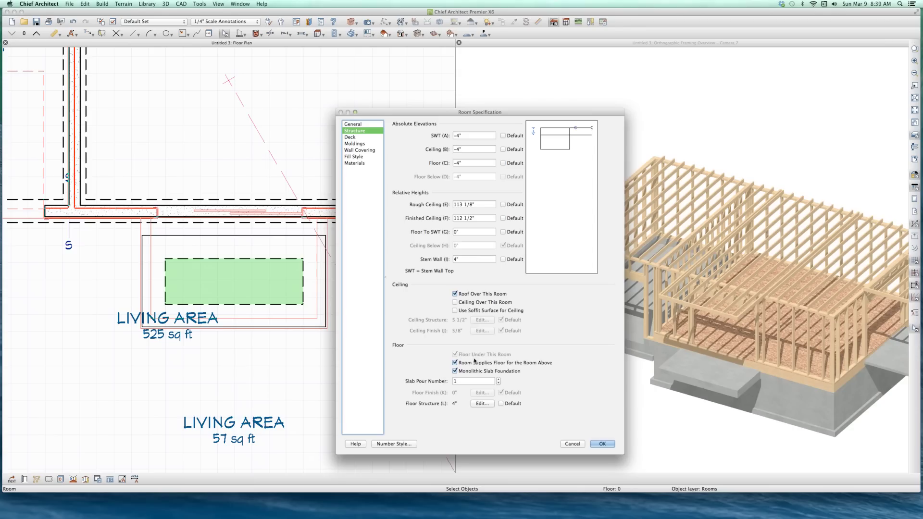
left_click_drag(465, 150, 421, 160)
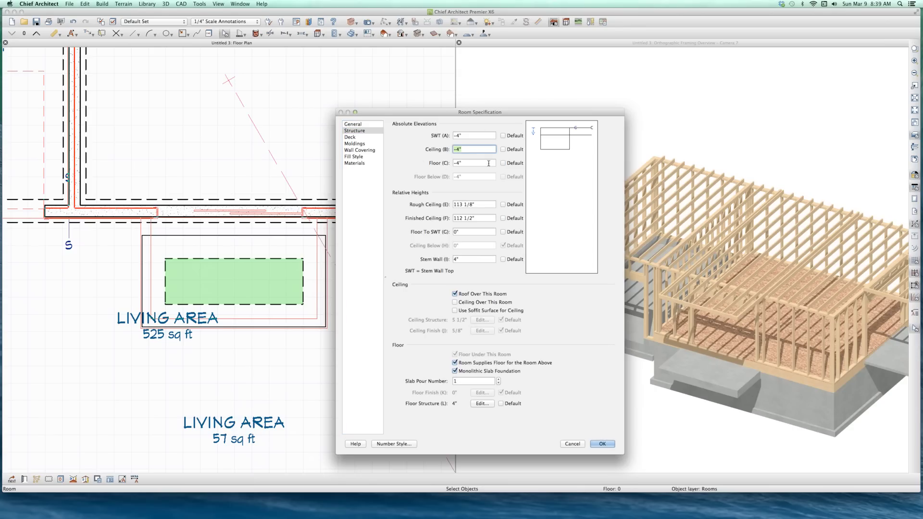
left_click_drag(487, 163, 422, 173)
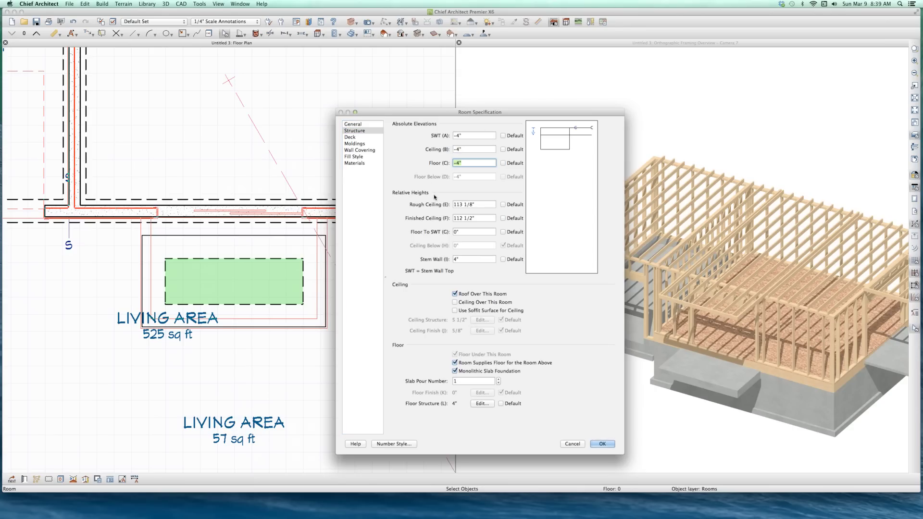
left_click(600, 443)
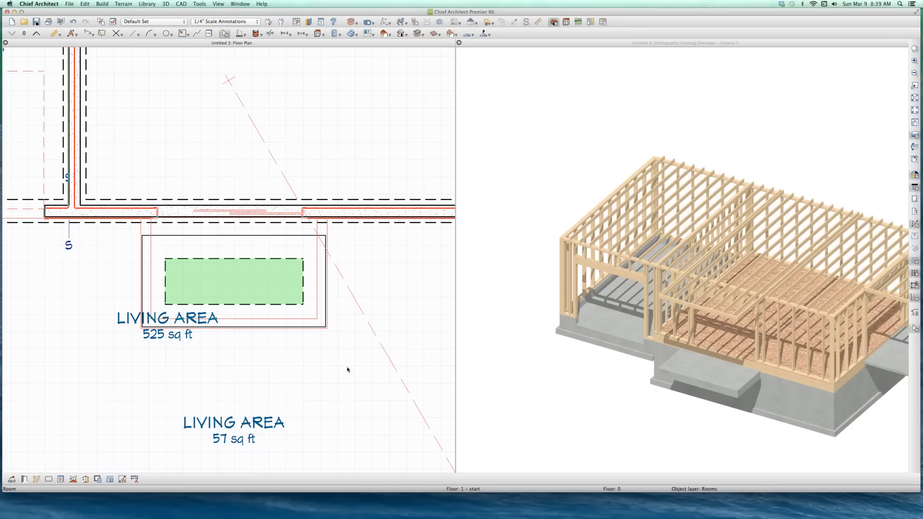
Step: Move the house-side porch slab footing up against the foundation wall, making the slab 6'-5" deep
left_click(233, 236)
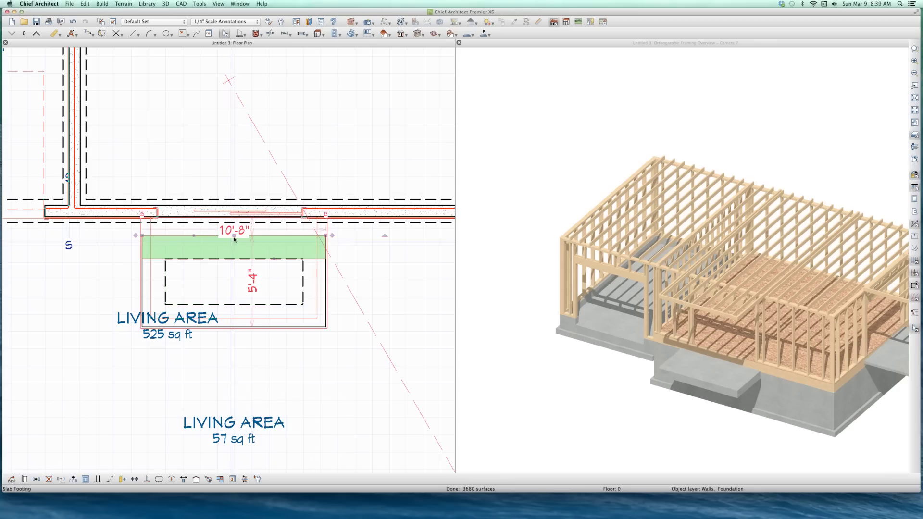
left_click_drag(233, 236, 234, 217)
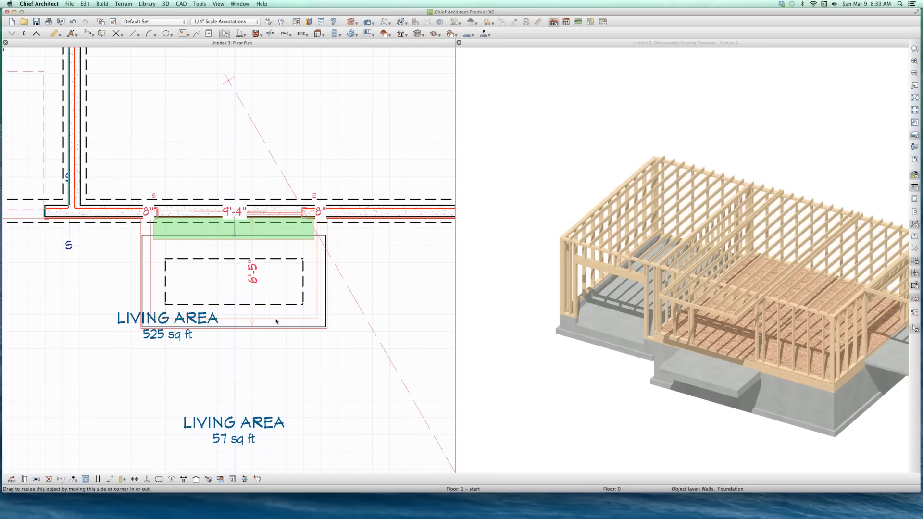
Step: On Floor 1, stop the Porch's floor from being supplied by the foundation room below
left_click(293, 341)
scroll(293, 341, "down", 2)
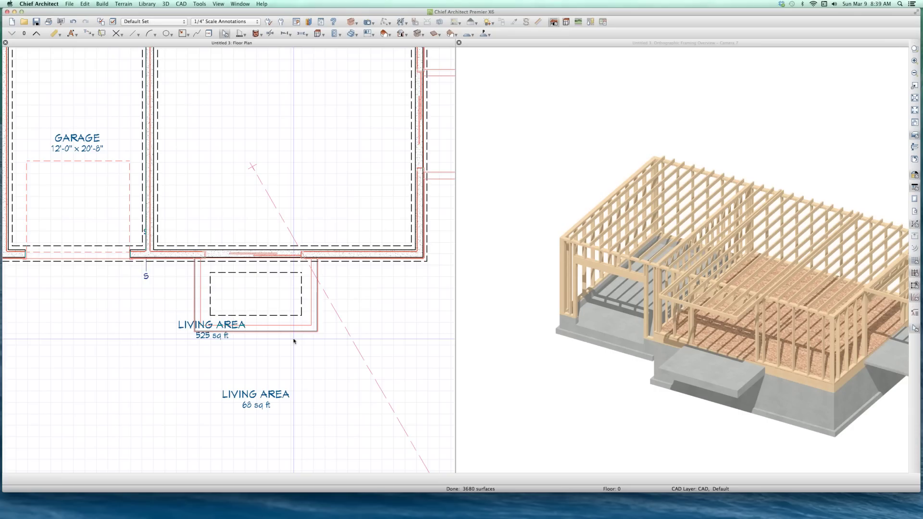
scroll(242, 342, "down", 1)
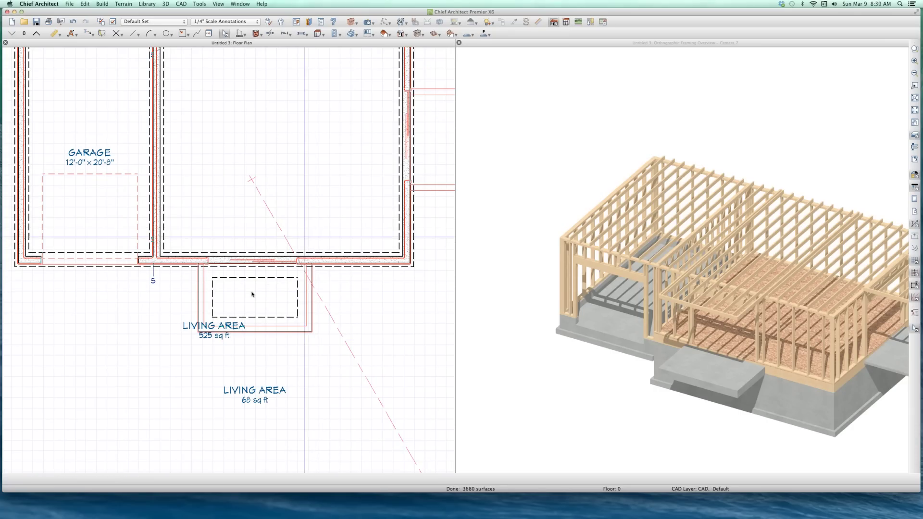
left_click(252, 294)
key("Page_Up")
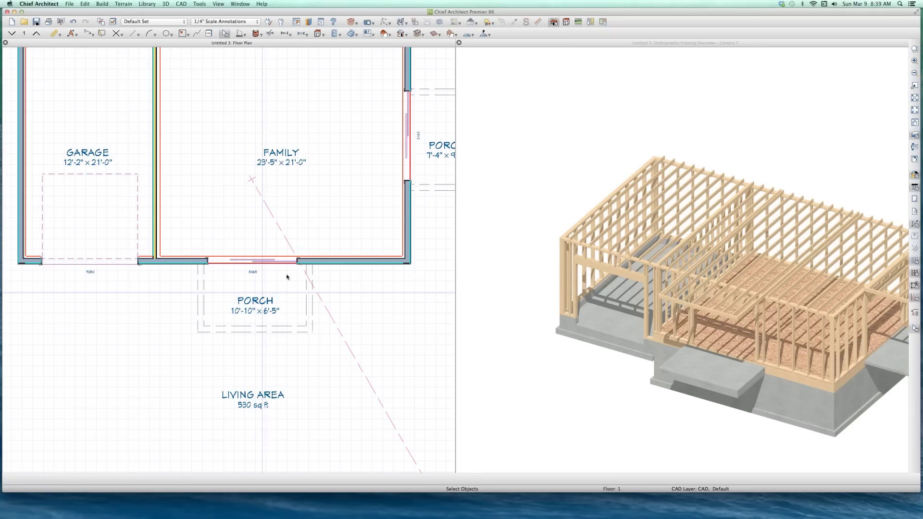
left_click(287, 277)
double_click(295, 285)
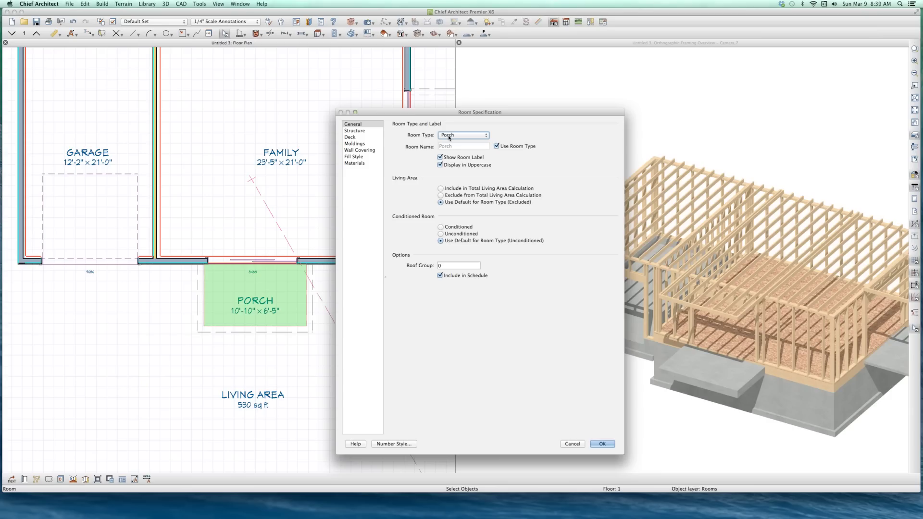
left_click(358, 131)
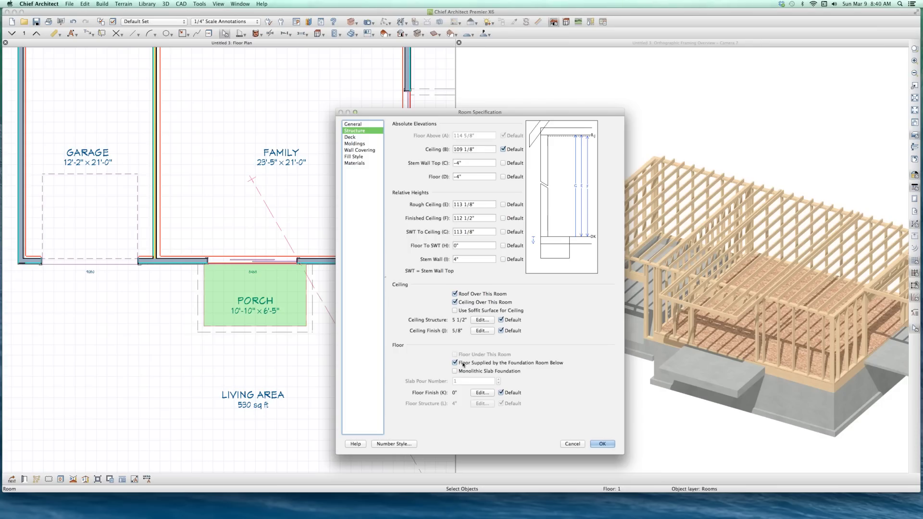
left_click(463, 364)
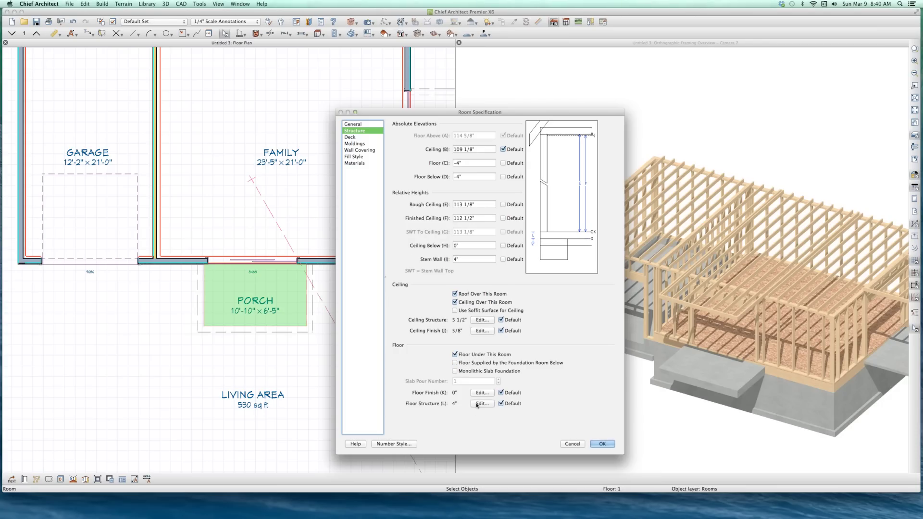
Step: Set the thickness of the Porch's concrete floor structure layer to 0"
left_click(482, 404)
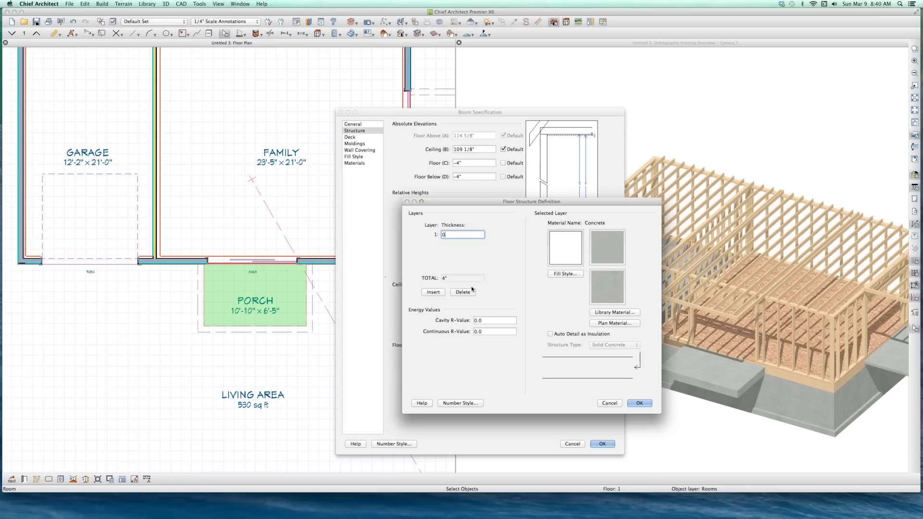
type("0\"")
left_click(631, 404)
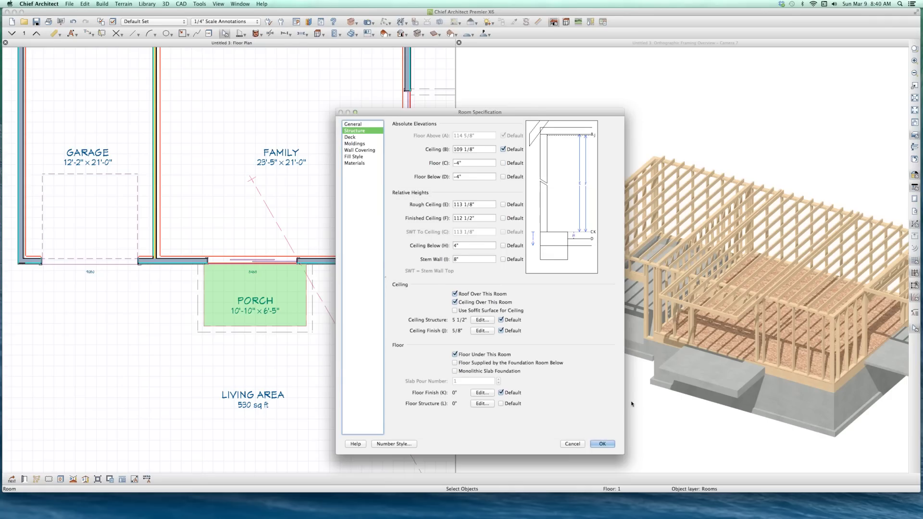
left_click(596, 443)
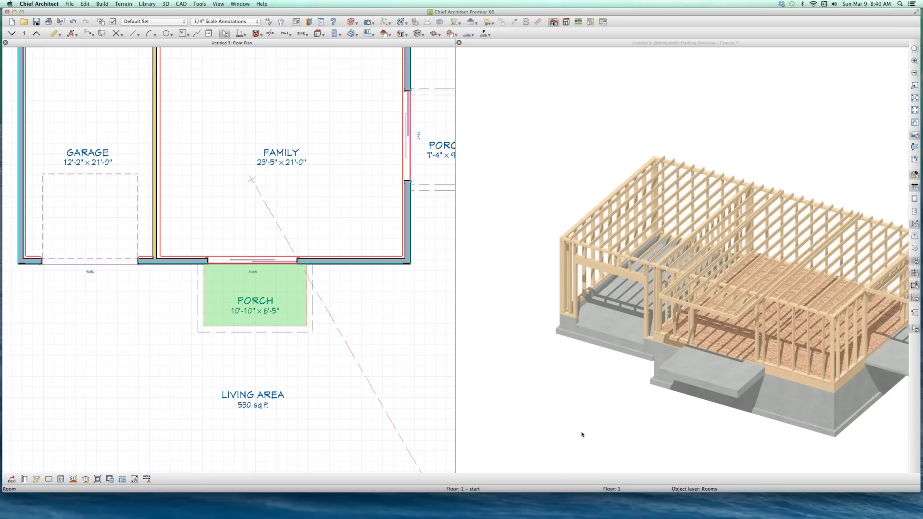
Step: Review the structure elevations and floor options of the porch slab room on the foundation level
left_click(280, 333)
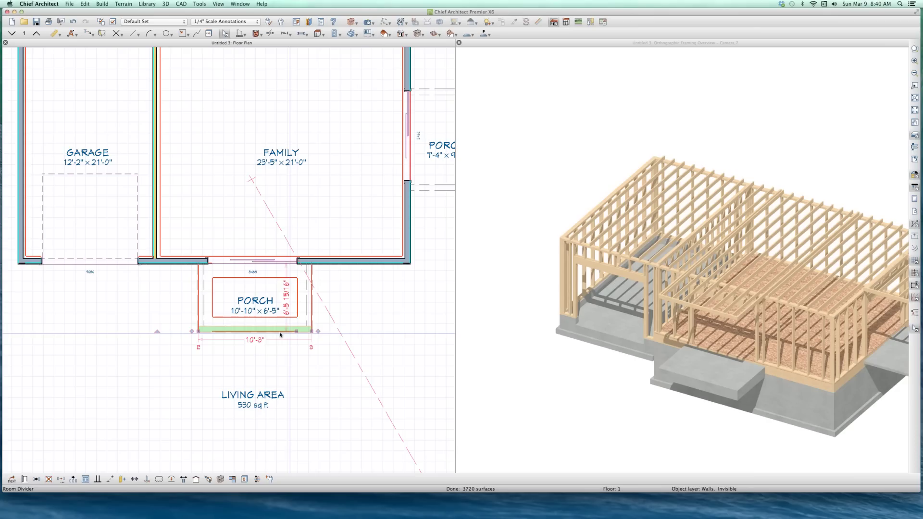
key("Escape")
key("F9")
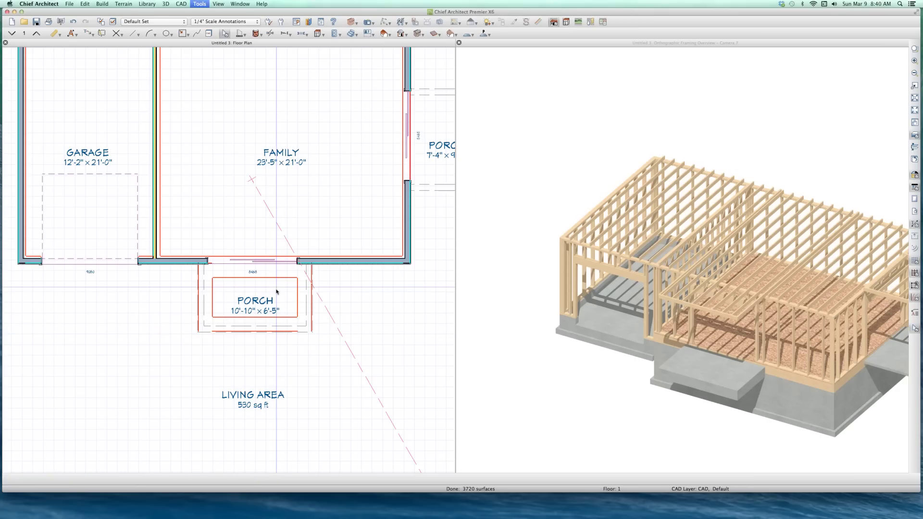
left_click(276, 291)
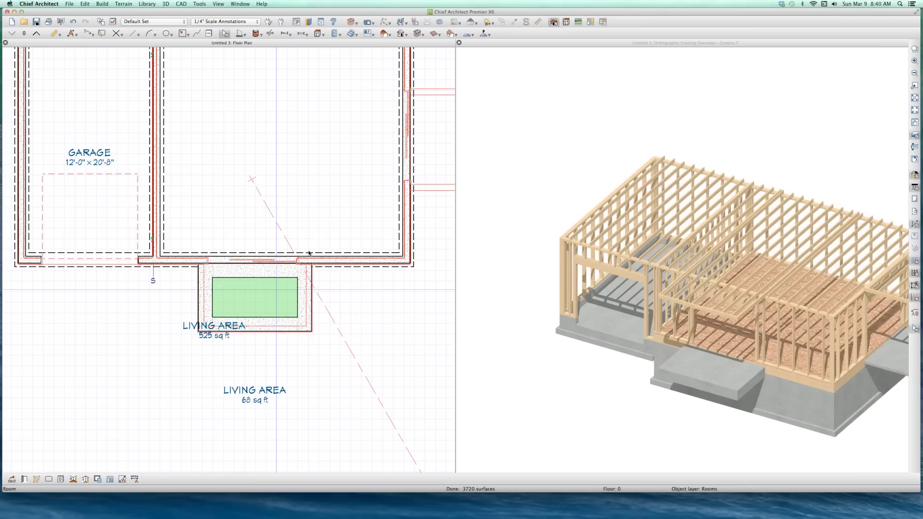
key("super+e")
left_click(359, 131)
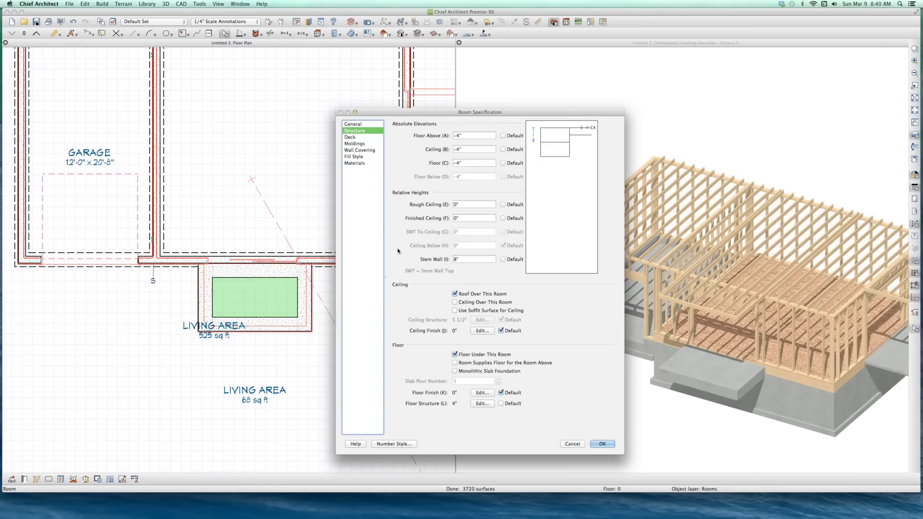
left_click(602, 443)
key("Page_Up")
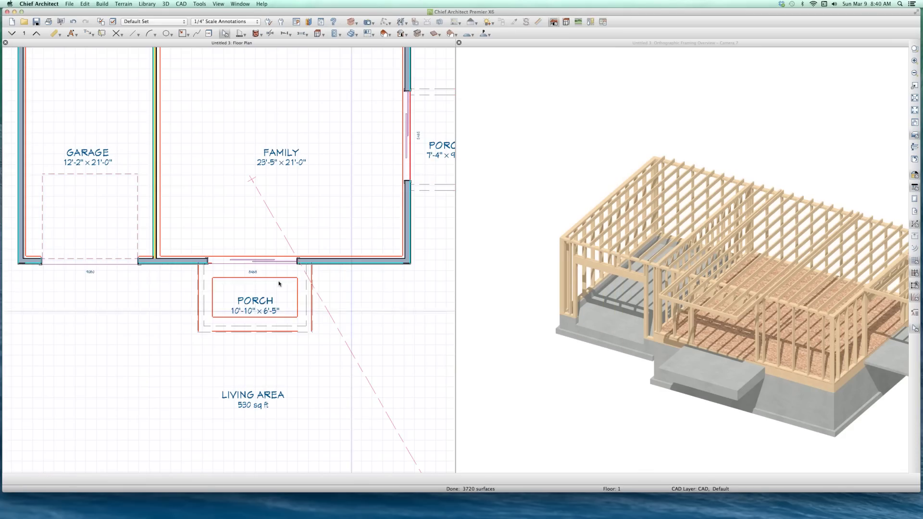
Step: Check the Floor 1 Porch's floor elevations and floor options in its structure settings
left_click(277, 290)
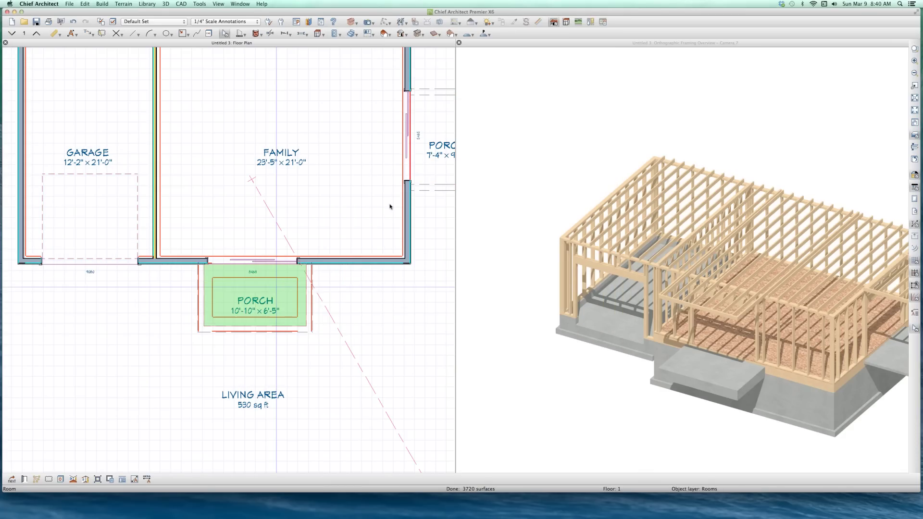
key("super+e")
left_click(359, 130)
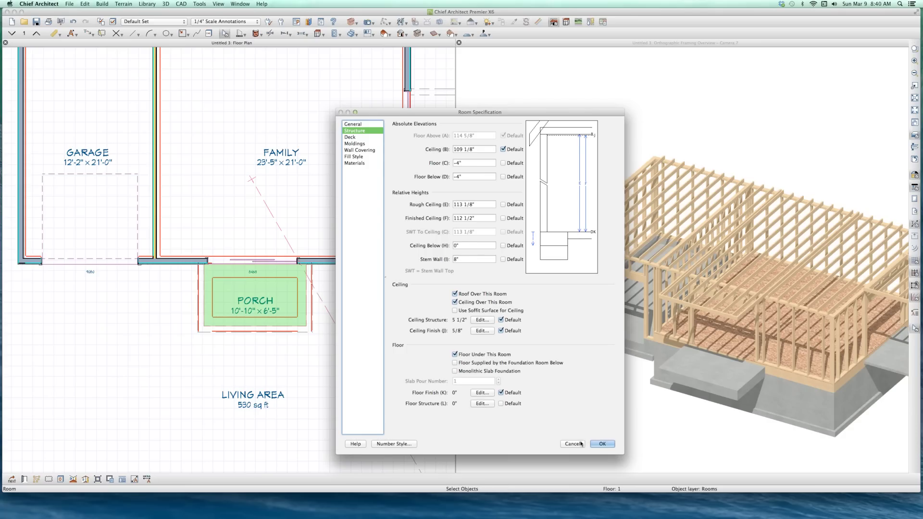
left_click(573, 444)
key("Page_Down")
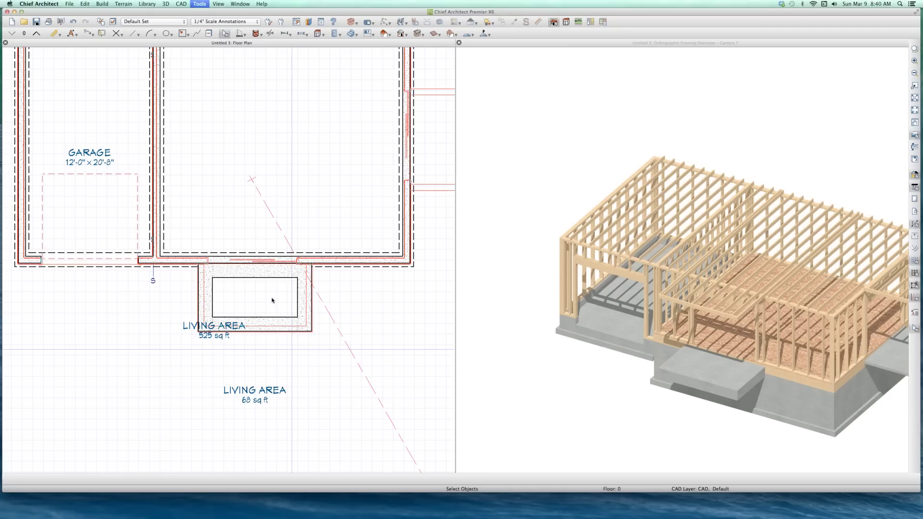
left_click(272, 300)
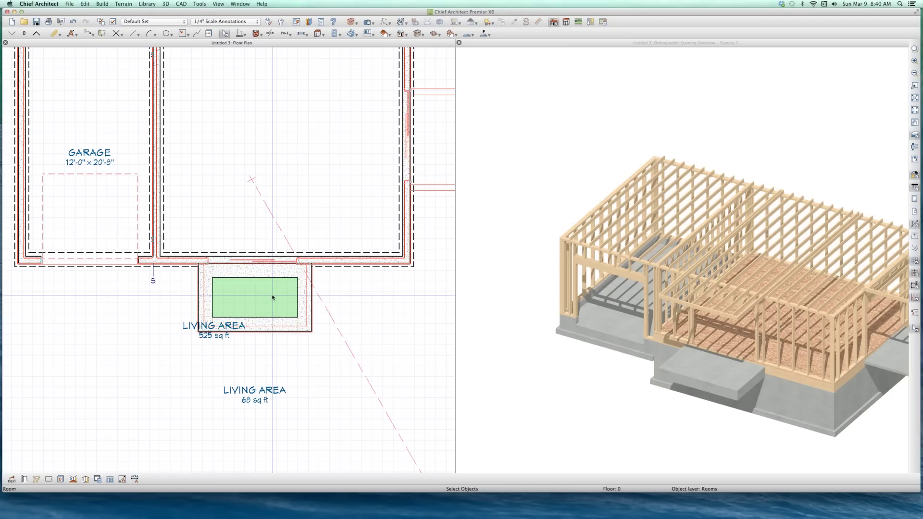
key("Page_Up")
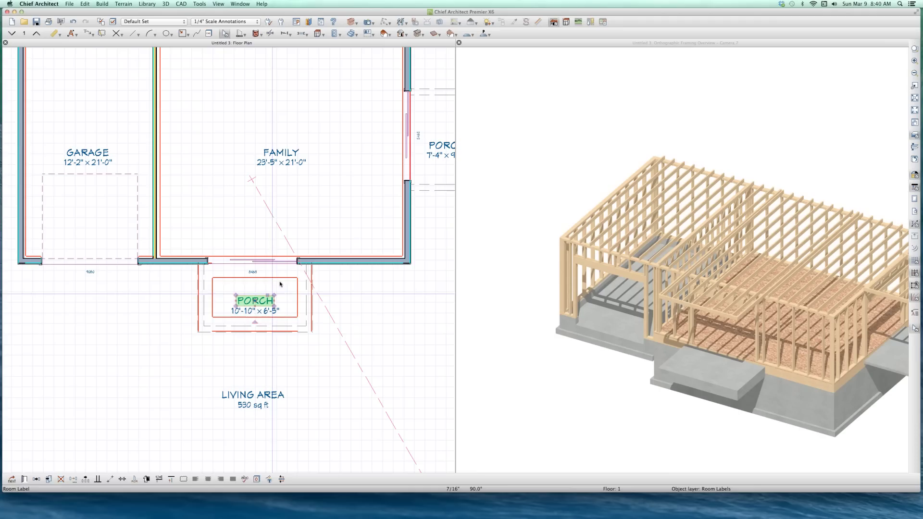
Step: Give the Floor 1 Porch a monolithic slab foundation with its floor supplied by the foundation room below
double_click(281, 287)
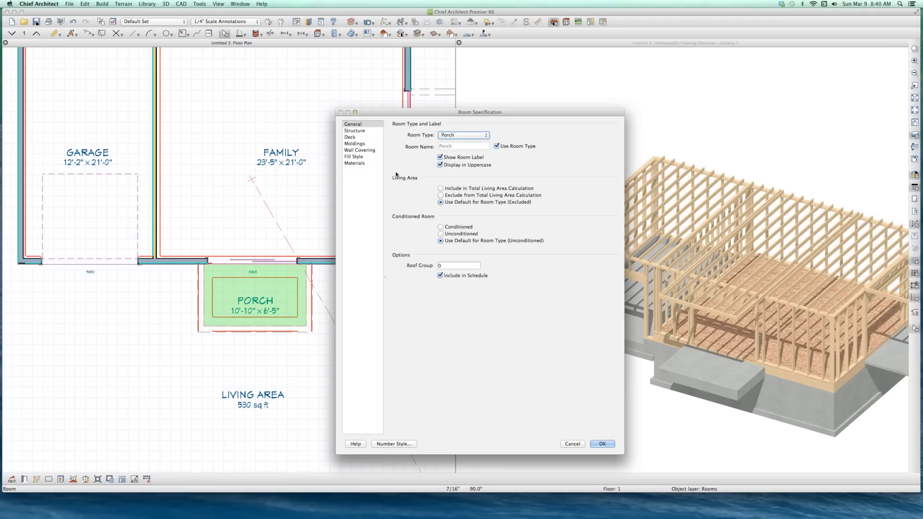
left_click(356, 131)
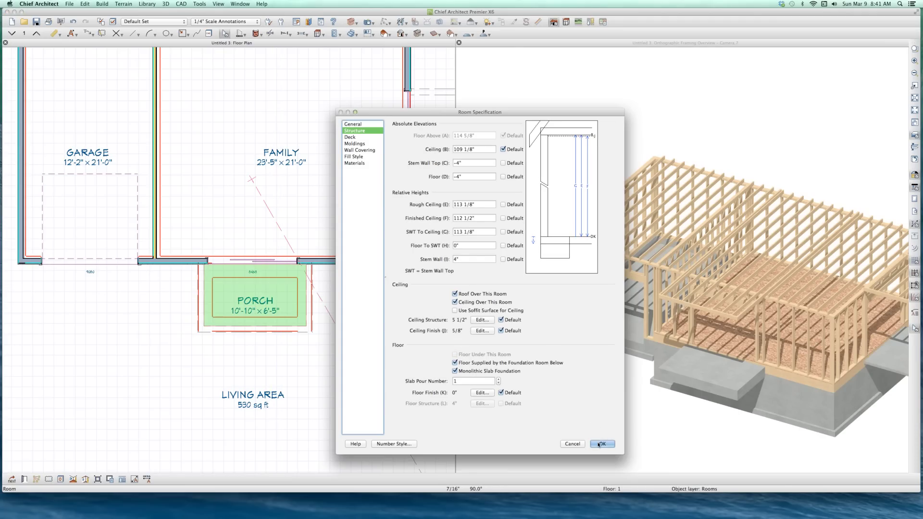
key("Return")
key("Escape")
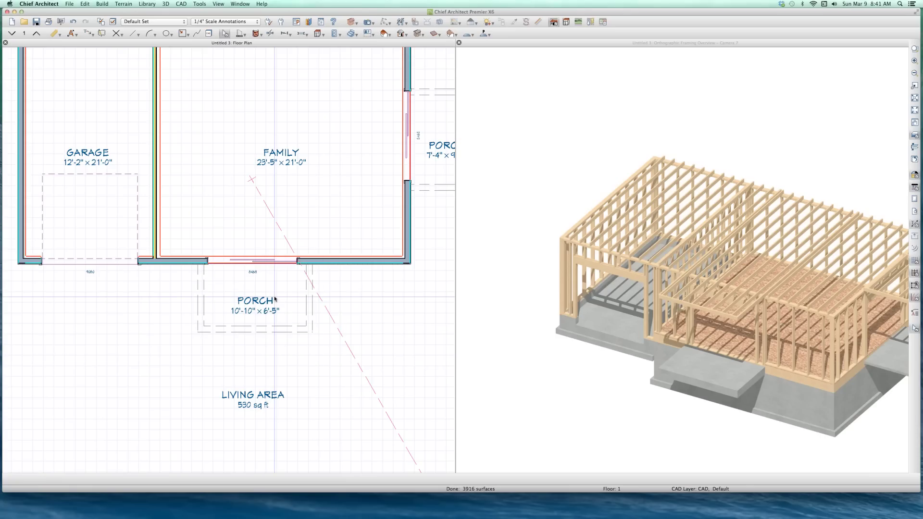
Step: Return to the foundation level and turn off the reference floor display in the plan
key("Page_Down")
scroll(144, 308, "up", 3)
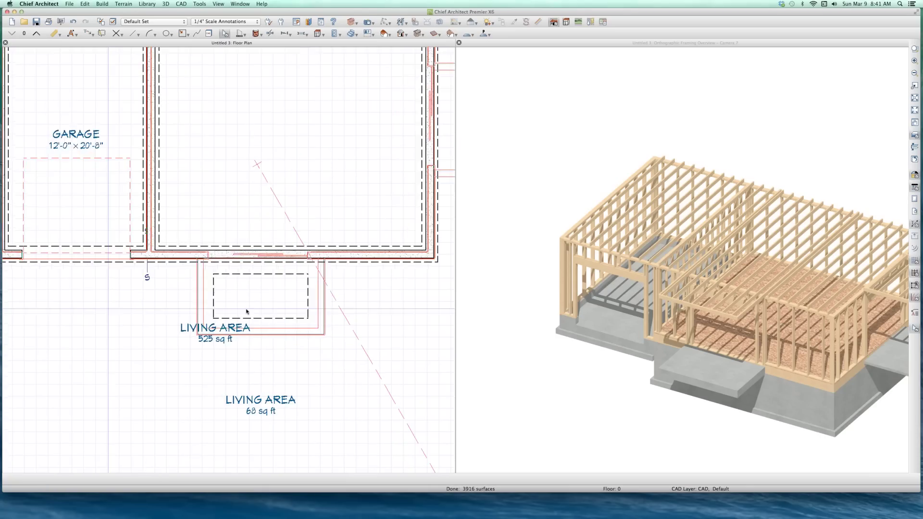
left_click(326, 296)
scroll(327, 287, "up", 2)
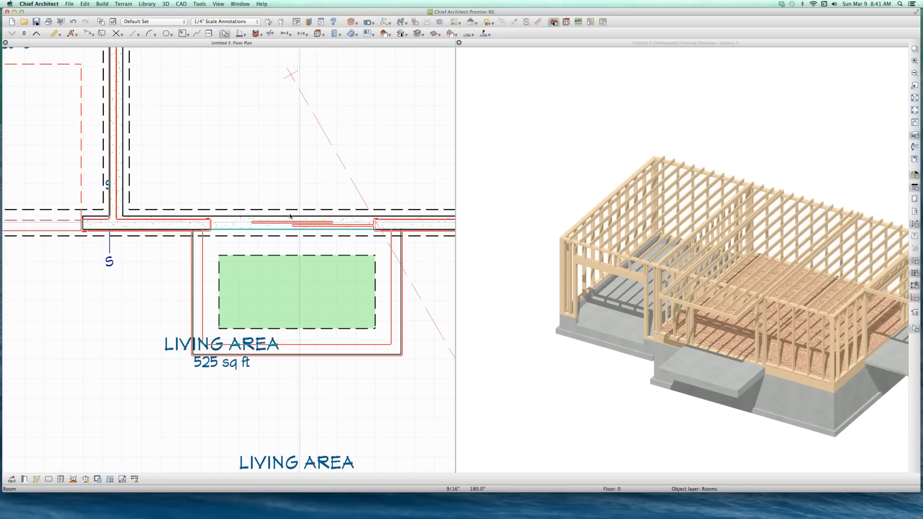
scroll(291, 207, "down", 2)
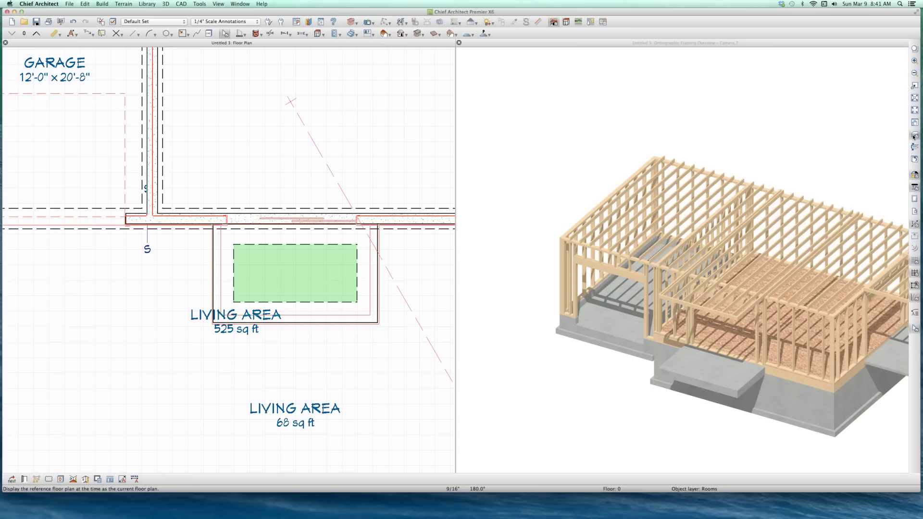
key("F9")
scroll(265, 284, "down", 1)
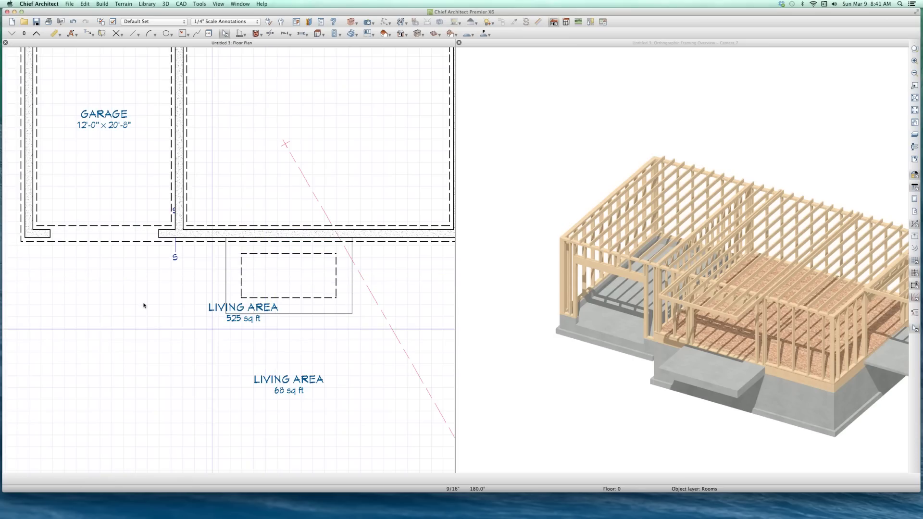
scroll(154, 295, "down", 2)
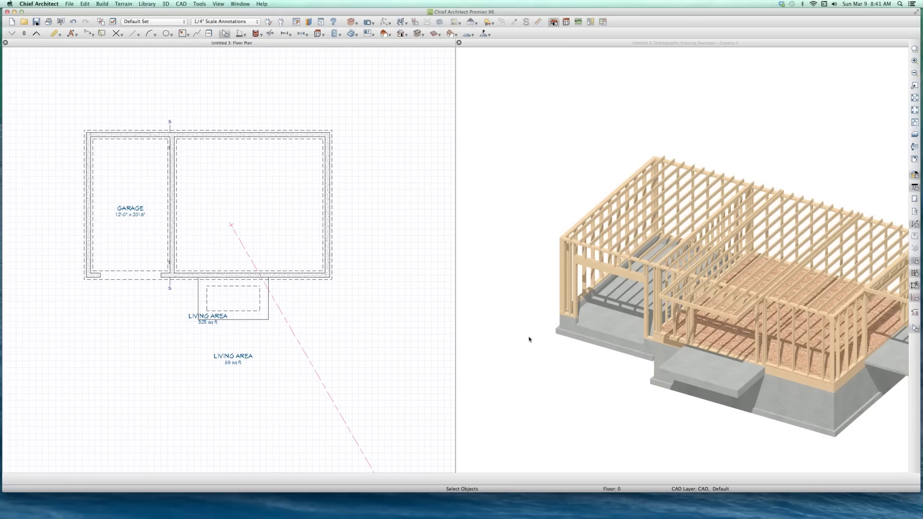
Step: Turn off the display of the Floor Surfaces layer in the 3D Framing Set of the framing overview
left_click(526, 368)
key("l")
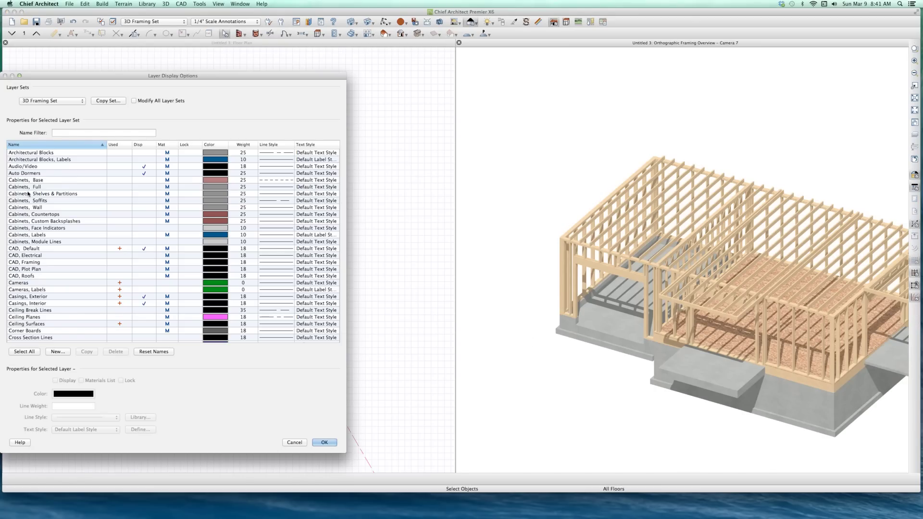
scroll(97, 216, "down", 10)
left_click(141, 188)
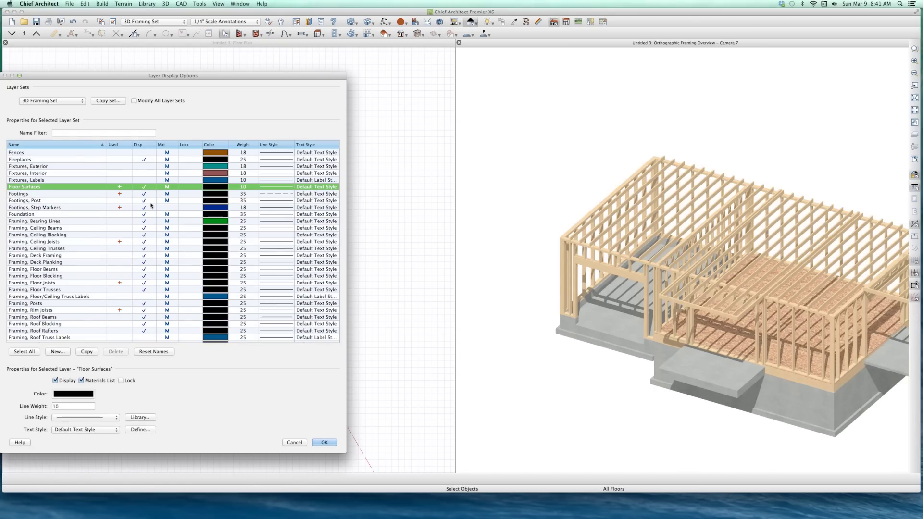
left_click(142, 187)
key("Return")
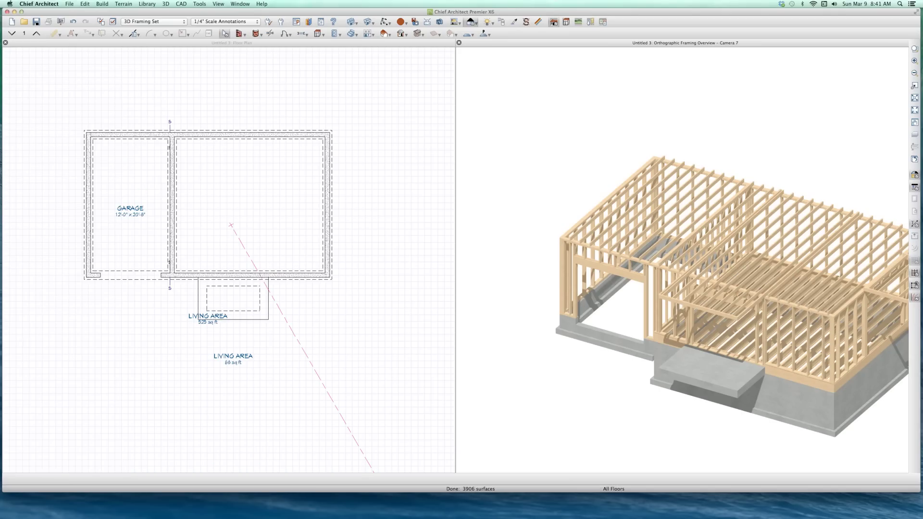
Step: Examine the porch slab and the exposed floor framing around it in the 3D framing overview
scroll(561, 211, "down", 3)
scroll(582, 262, "up", 2)
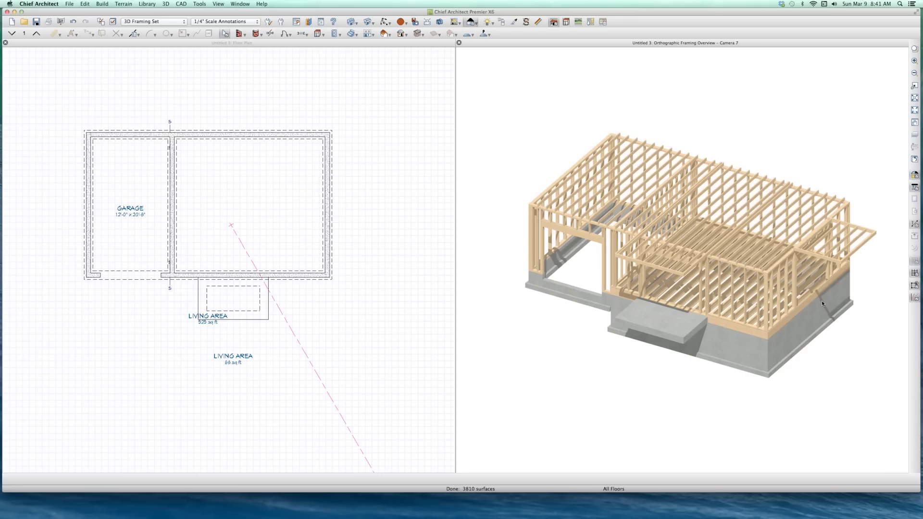
left_click(655, 319)
scroll(658, 317, "up", 5)
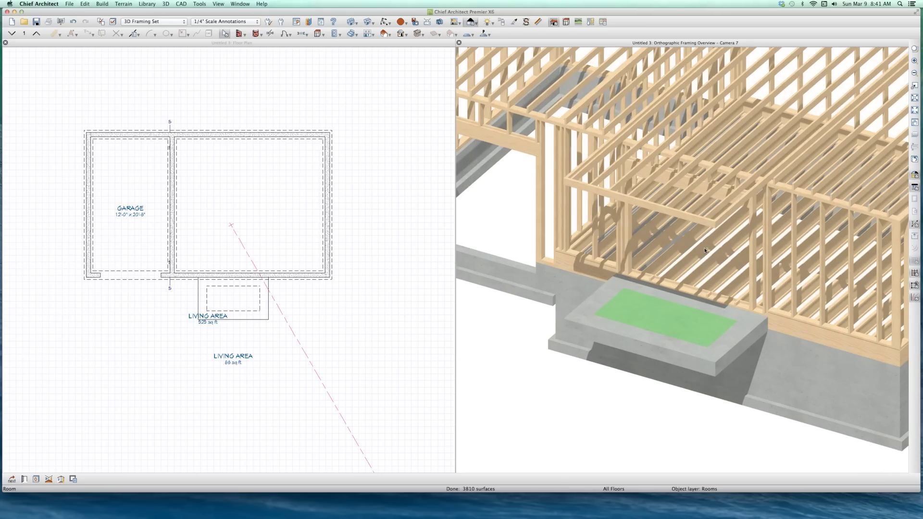
scroll(693, 320, "down", 5)
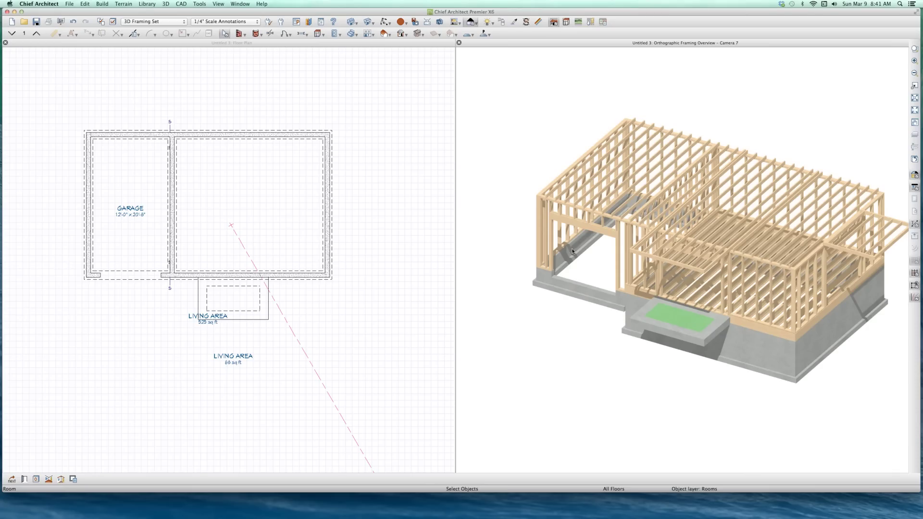
key("Escape")
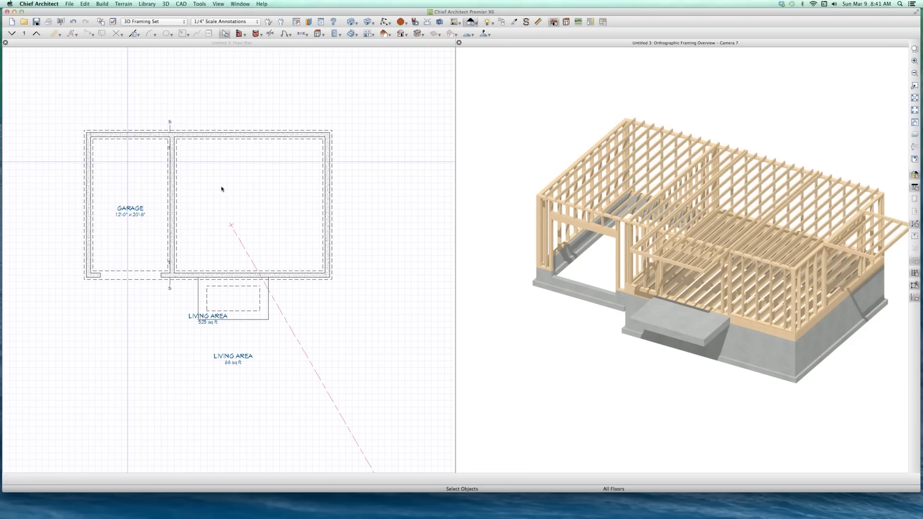
scroll(227, 186, "up", 1)
scroll(147, 184, "down", 2)
left_click(130, 164)
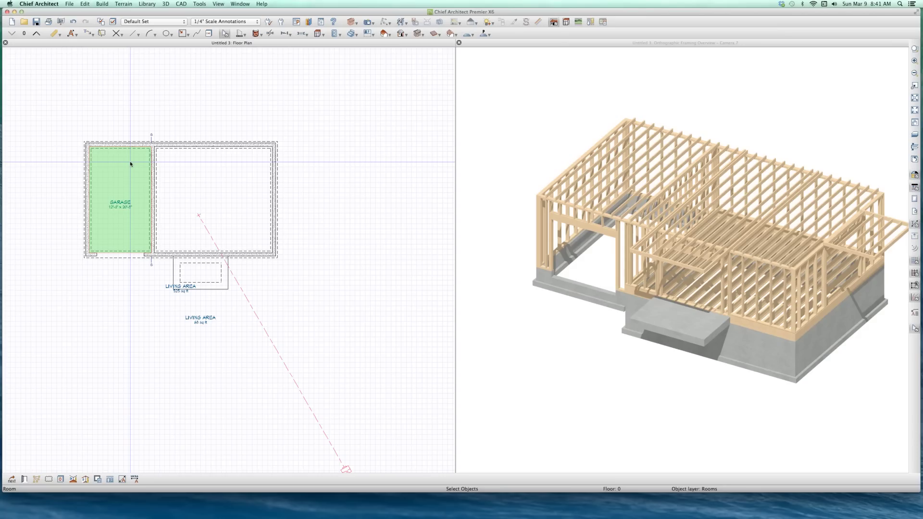
key("Page_Up")
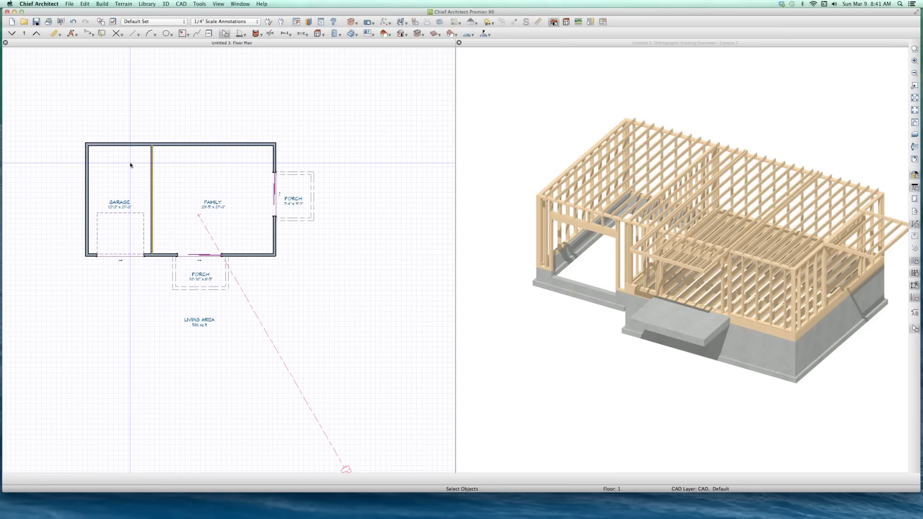
left_click(130, 165)
double_click(137, 154)
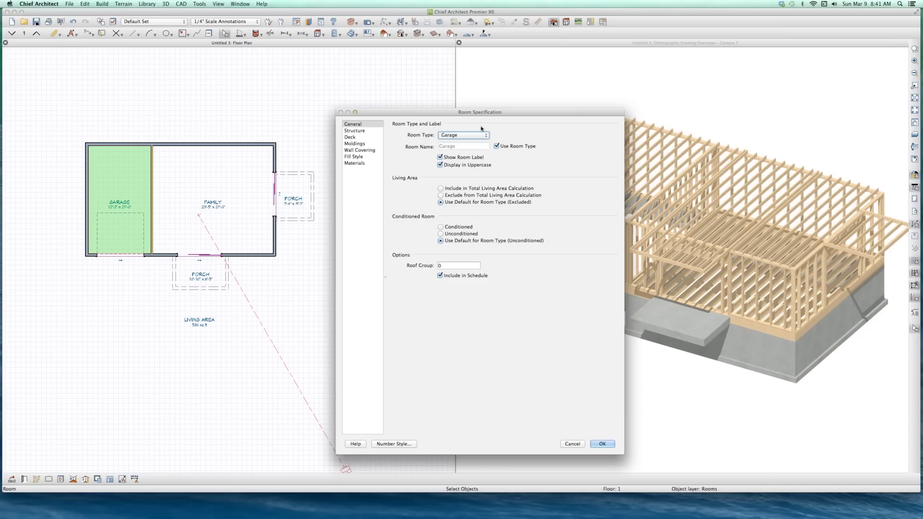
left_click(355, 131)
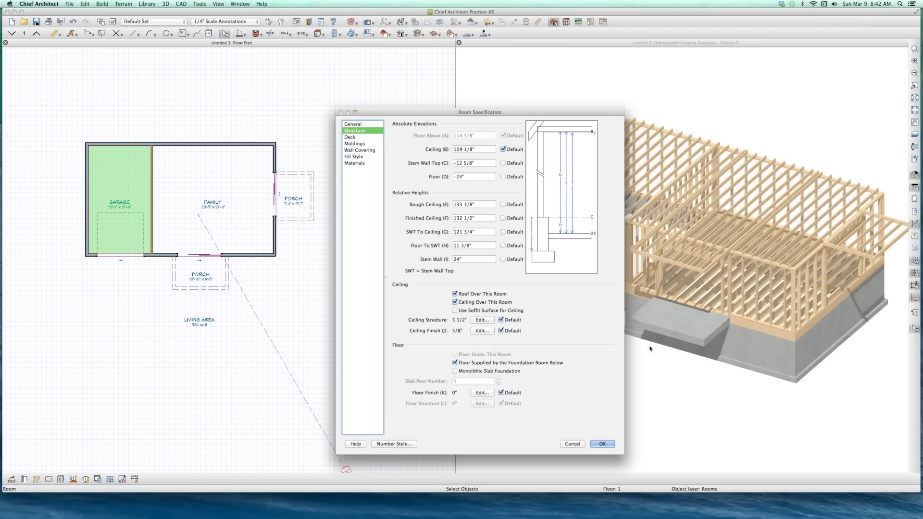
left_click(492, 374)
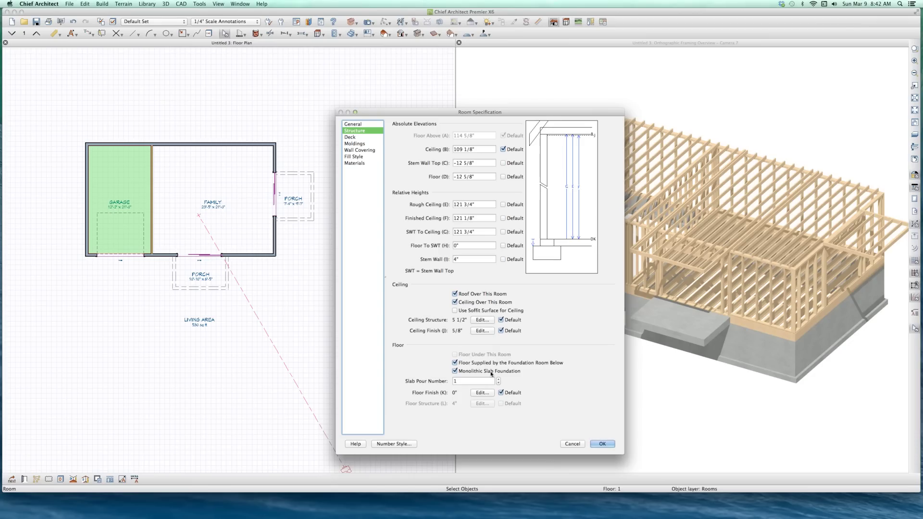
left_click(492, 374)
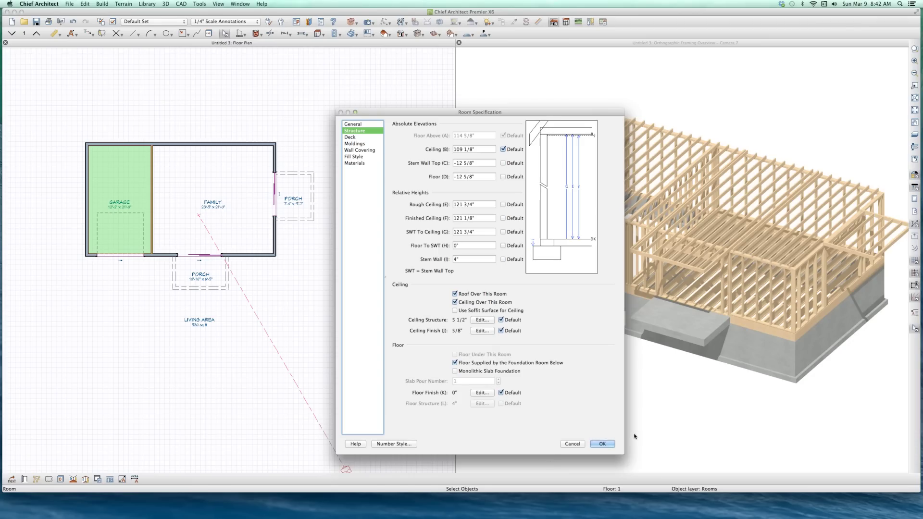
left_click(572, 444)
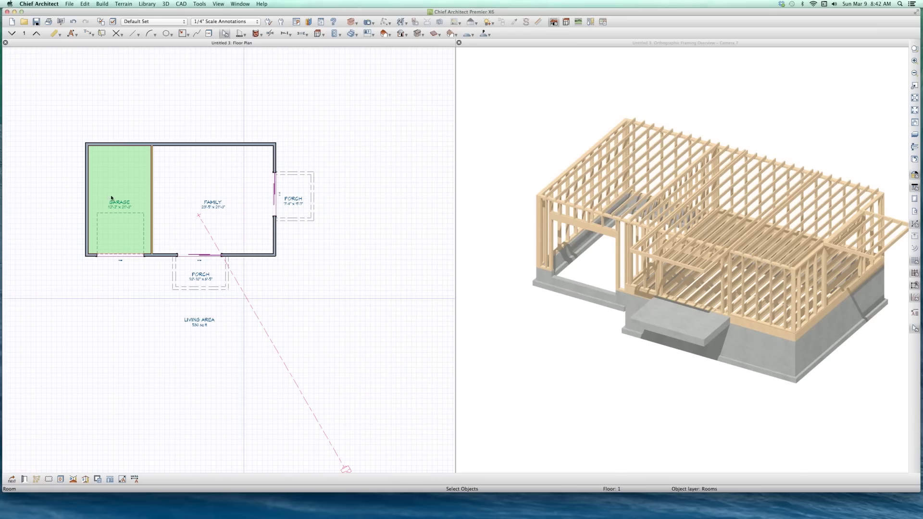
Step: Give the foundation-level Garage a monolithic slab foundation and set its absolute floor elevation to -24 inches
key("Page_Down")
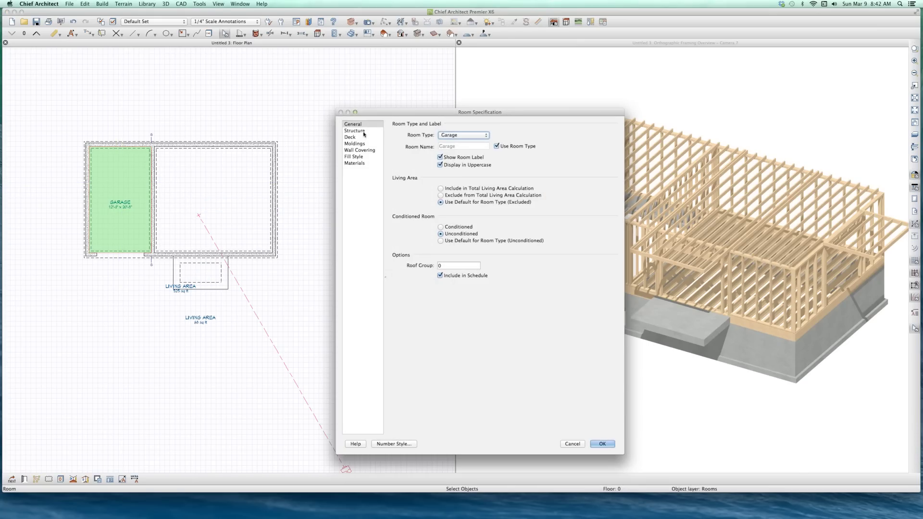
left_click(364, 134)
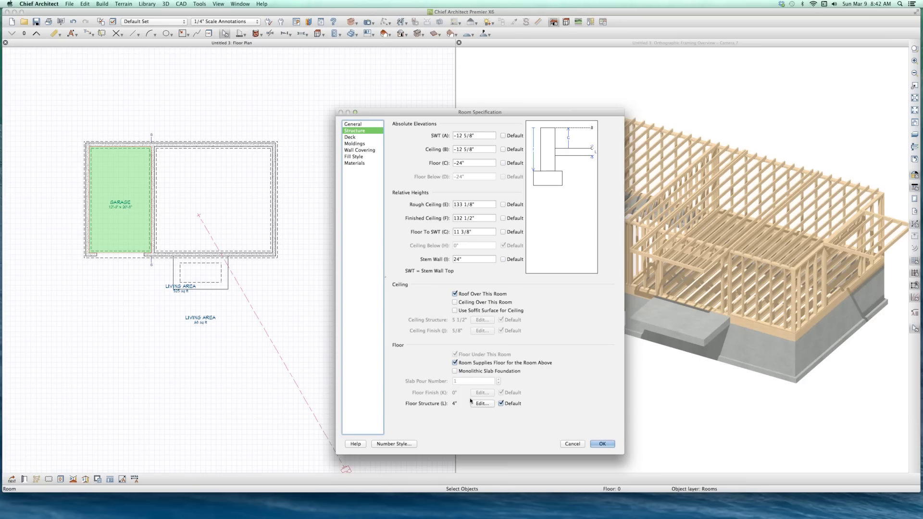
left_click(455, 371)
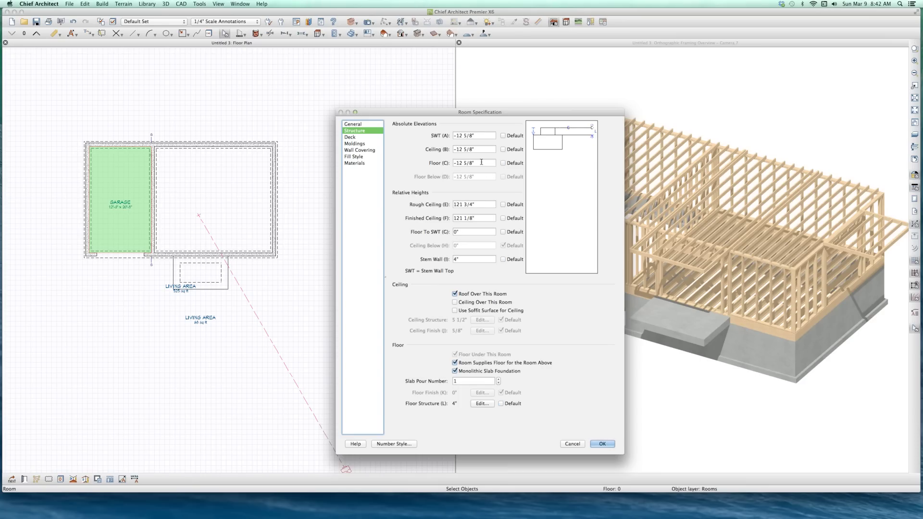
left_click_drag(481, 162, 413, 150)
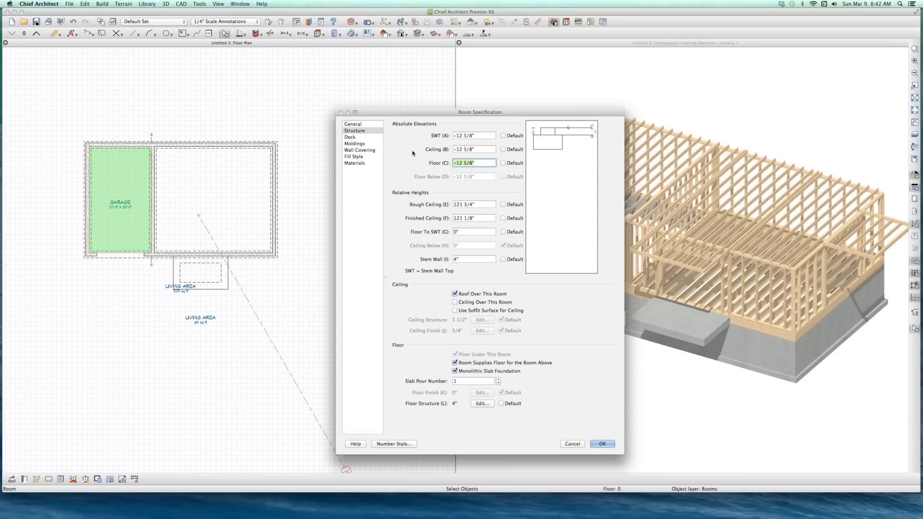
type("-24")
key("Tab")
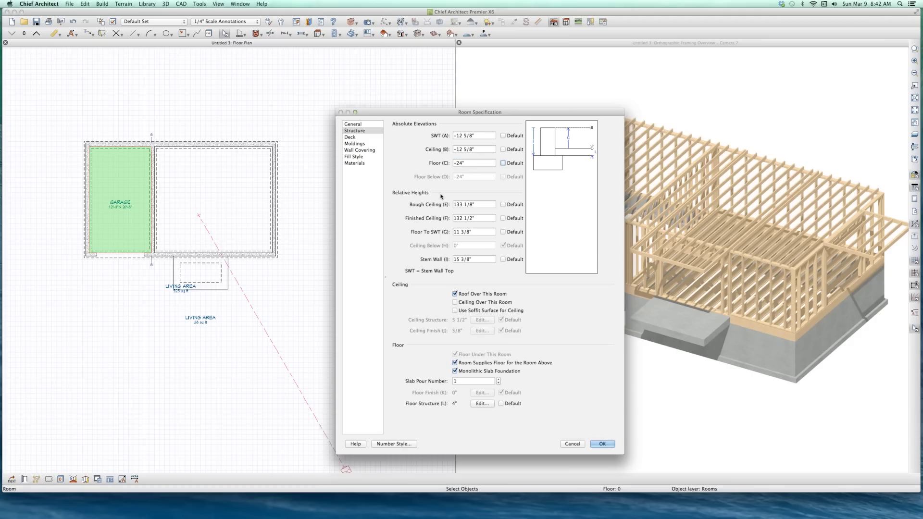
triple_click(474, 149)
key("Return")
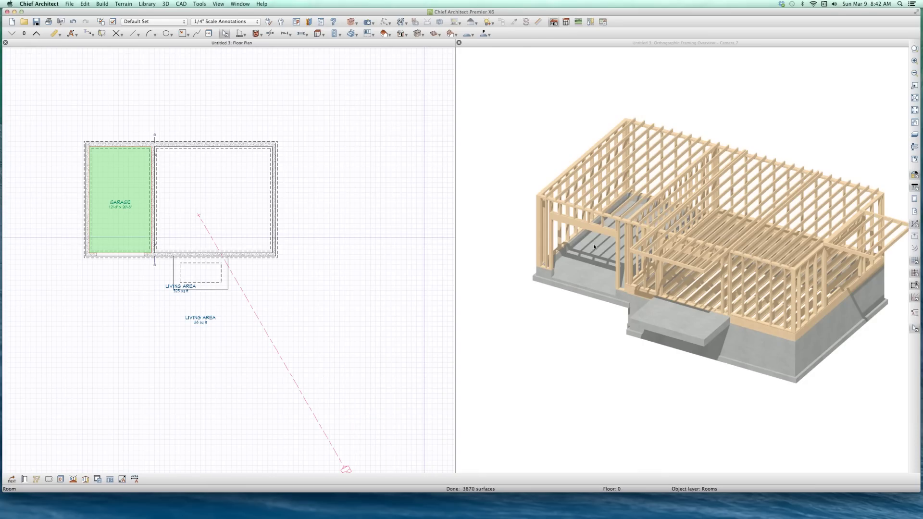
left_click(601, 268)
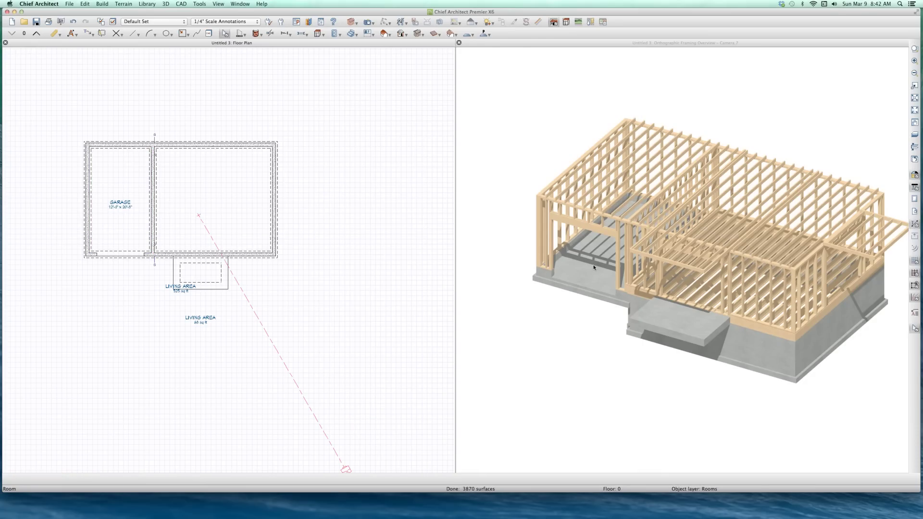
left_click(594, 267)
scroll(594, 267, "up", 3)
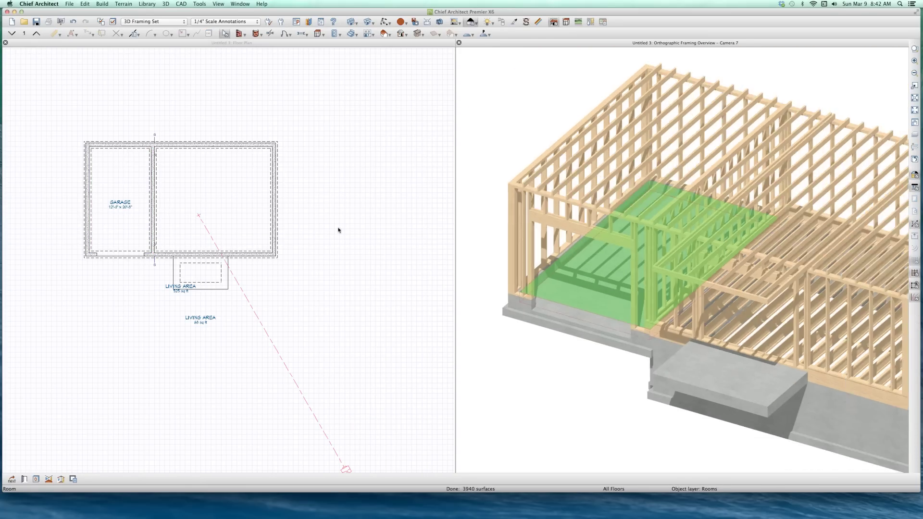
Step: Set the Floor 1 Garage's absolute floor elevation to -36 inches and its stem wall top to -6 inches
left_click(398, 202)
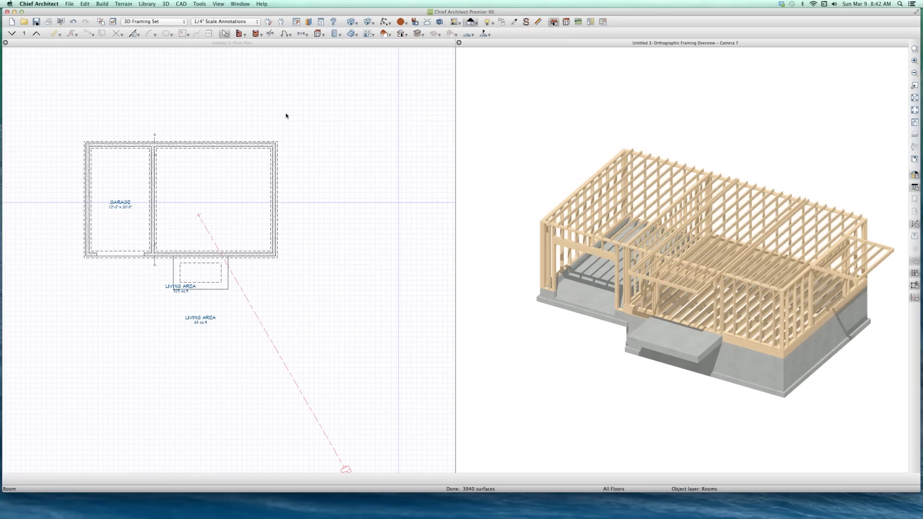
left_click(113, 164)
left_click(113, 163)
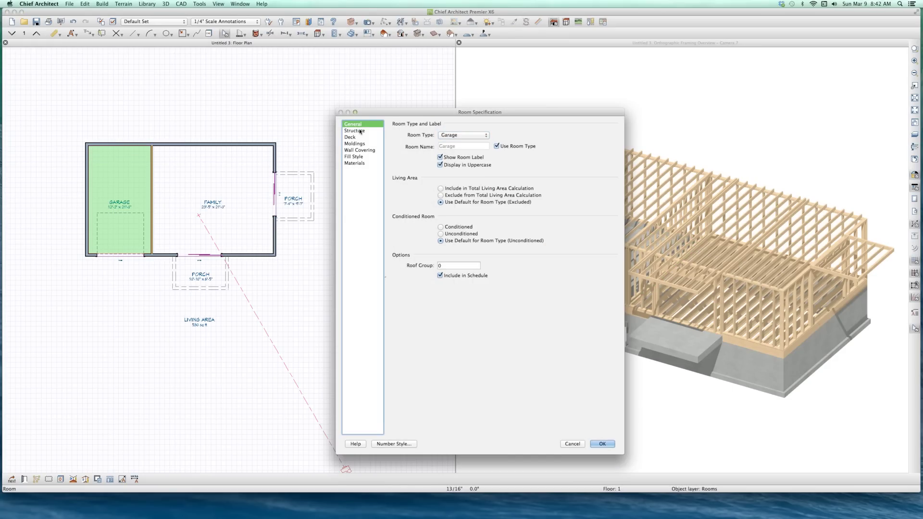
left_click(360, 131)
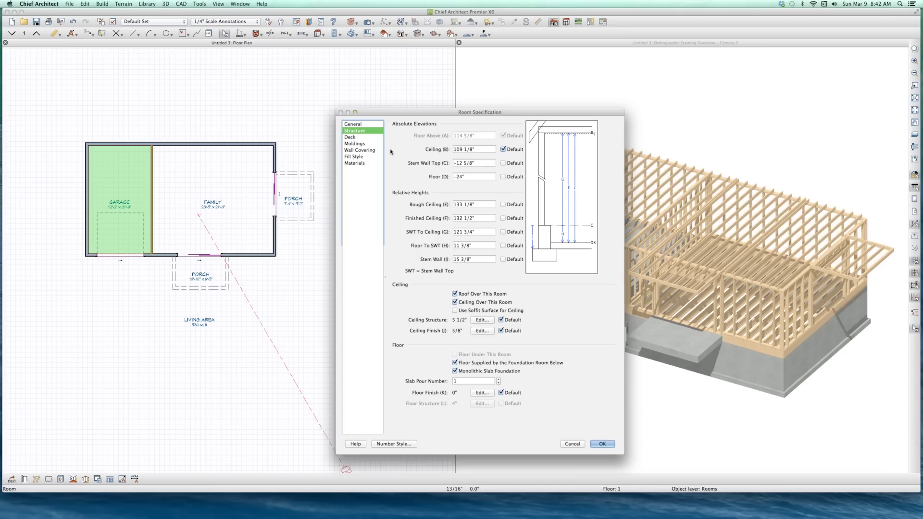
left_click(478, 163)
key("Tab")
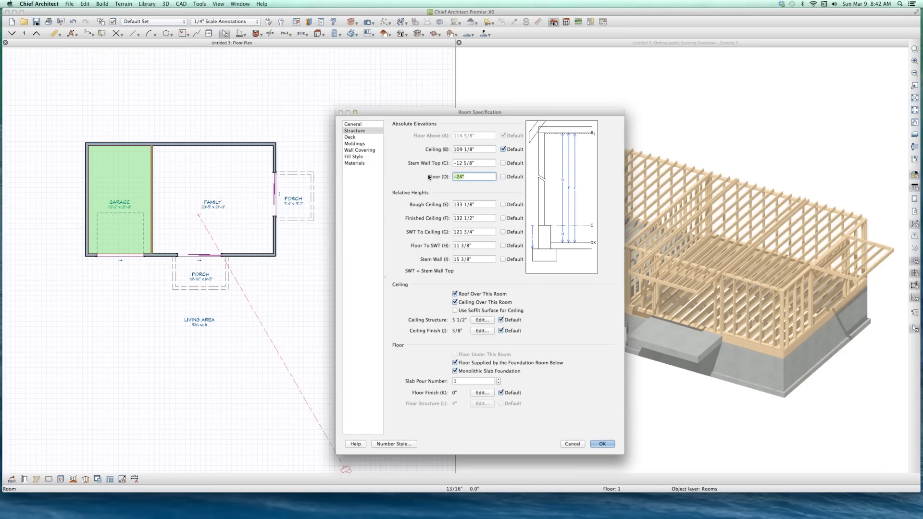
type("-36")
key("Tab")
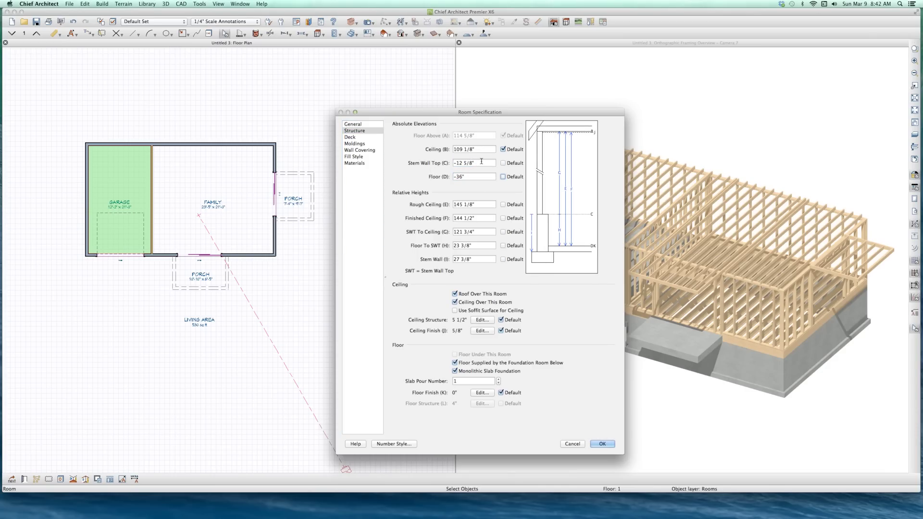
left_click(480, 162)
key("Return")
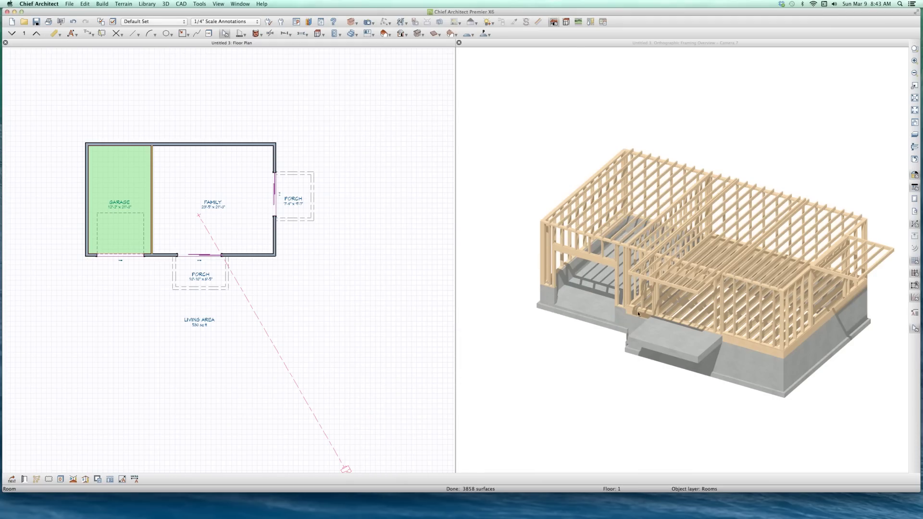
Step: Review the Floor 1 Family room's floor and stem wall heights in its structure settings
scroll(634, 313, "up", 5)
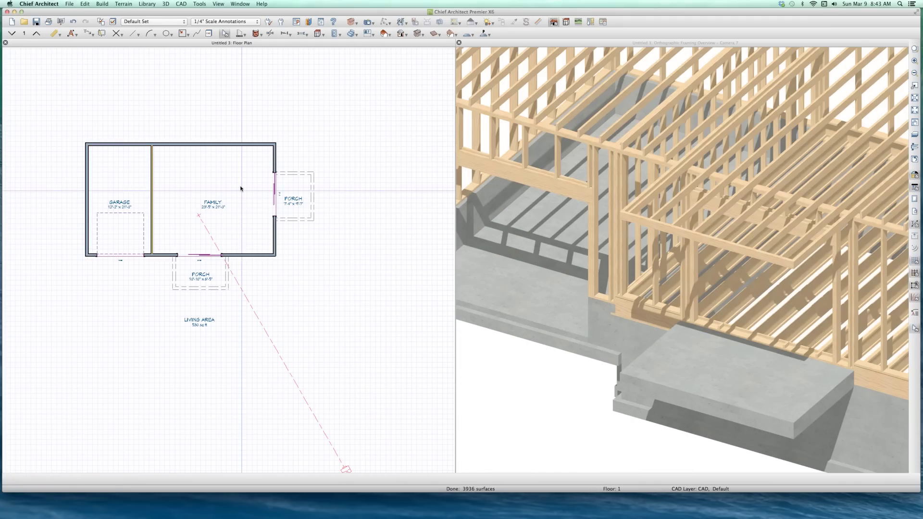
key("super+e")
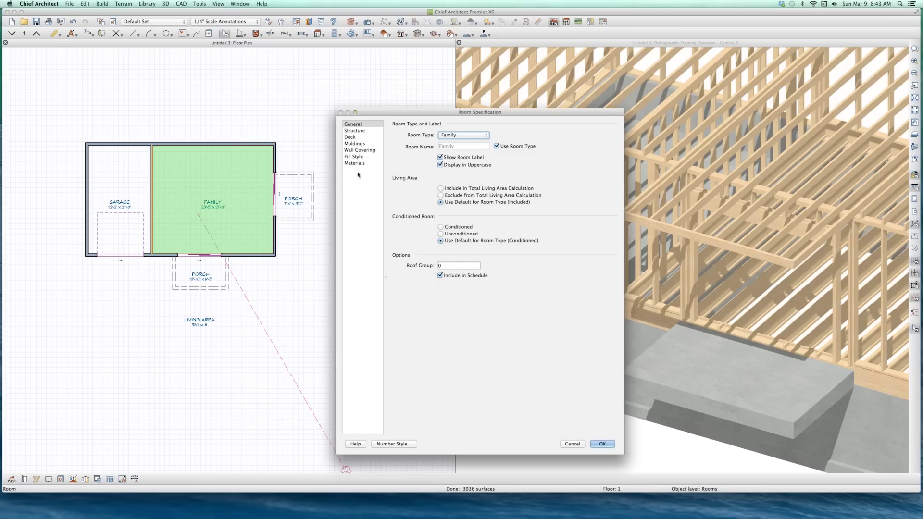
left_click(361, 131)
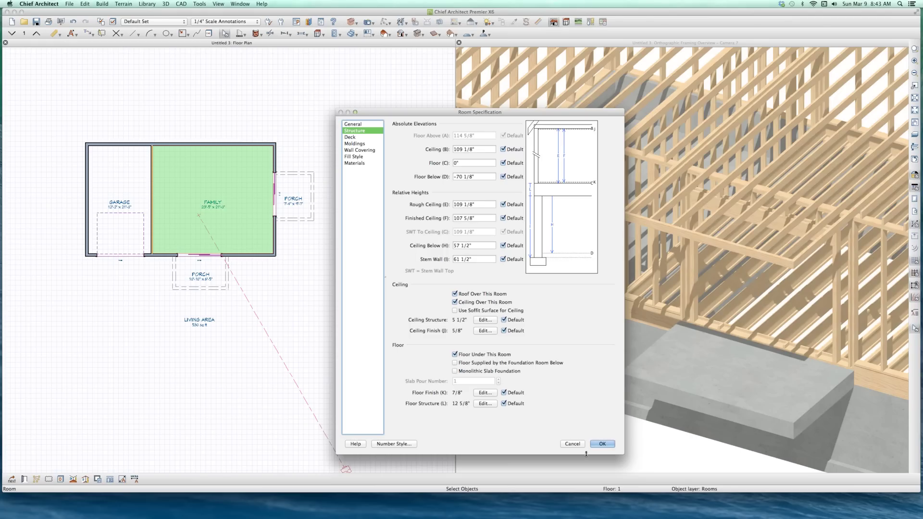
left_click(573, 443)
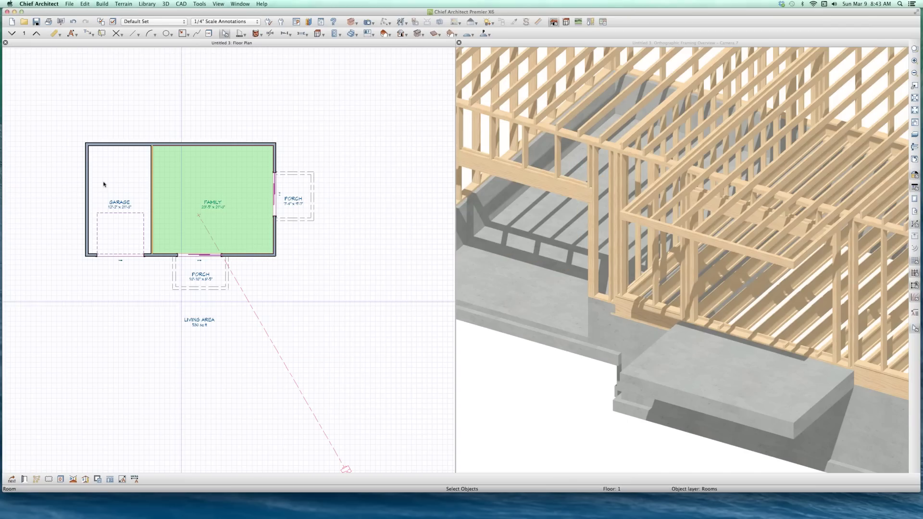
left_click(592, 302)
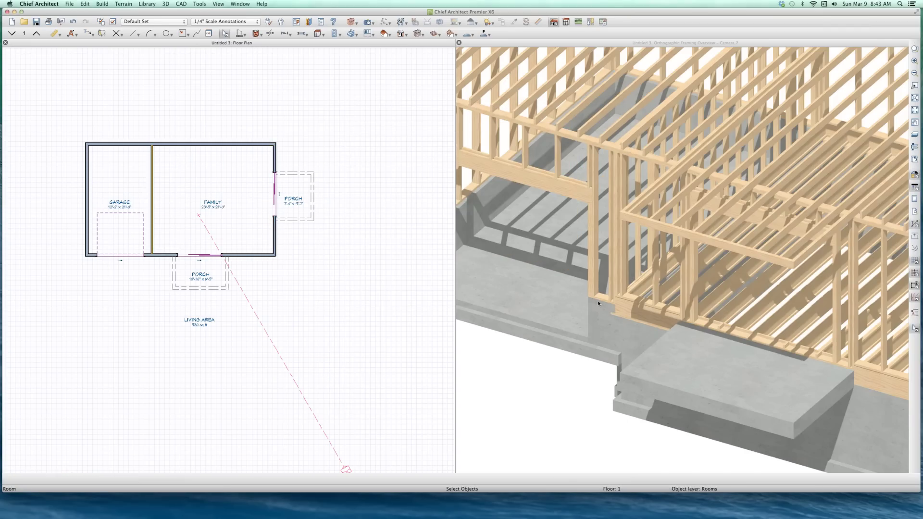
Step: Lower the Floor 1 Garage's stem wall top to line up with the foundation wall under the Family room
scroll(599, 304, "up", 5)
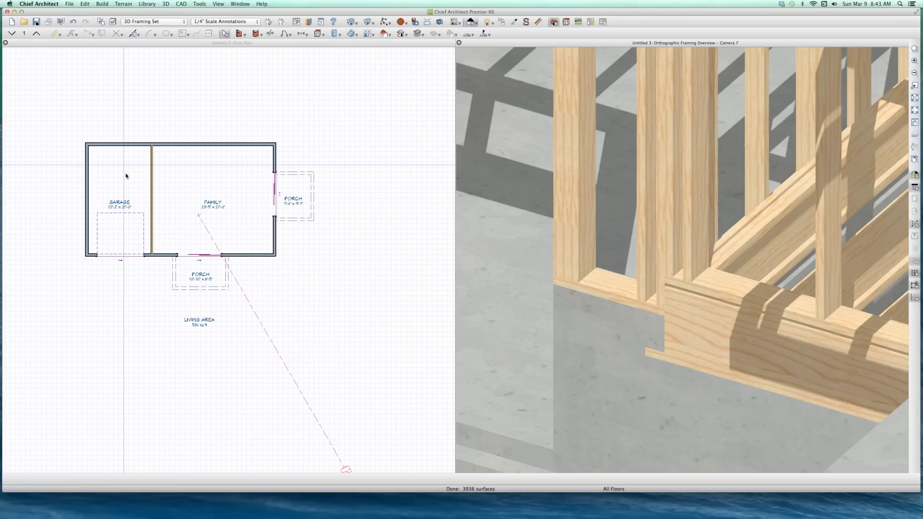
left_click(126, 176)
key("super+e")
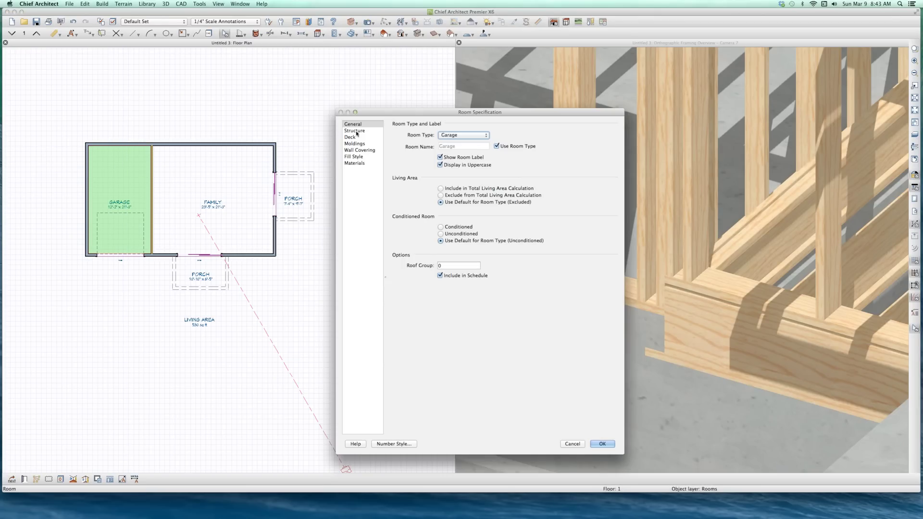
left_click(354, 130)
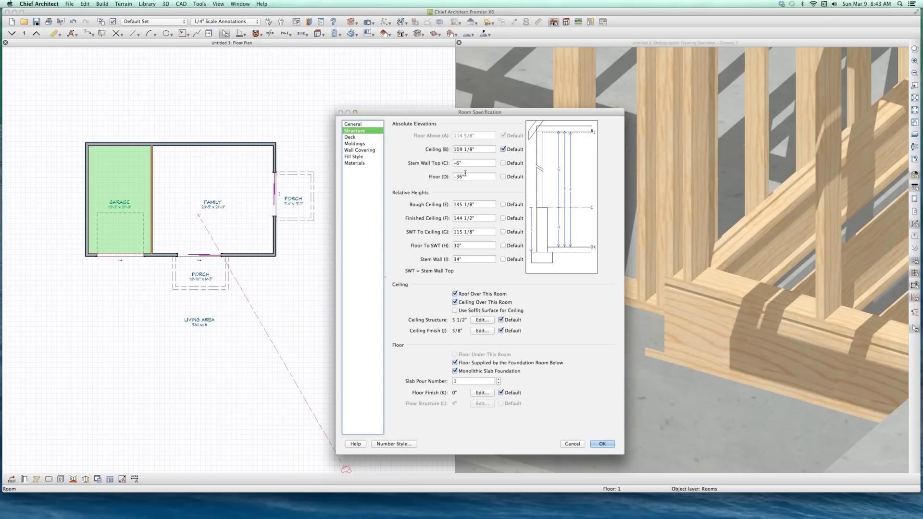
left_click(465, 160)
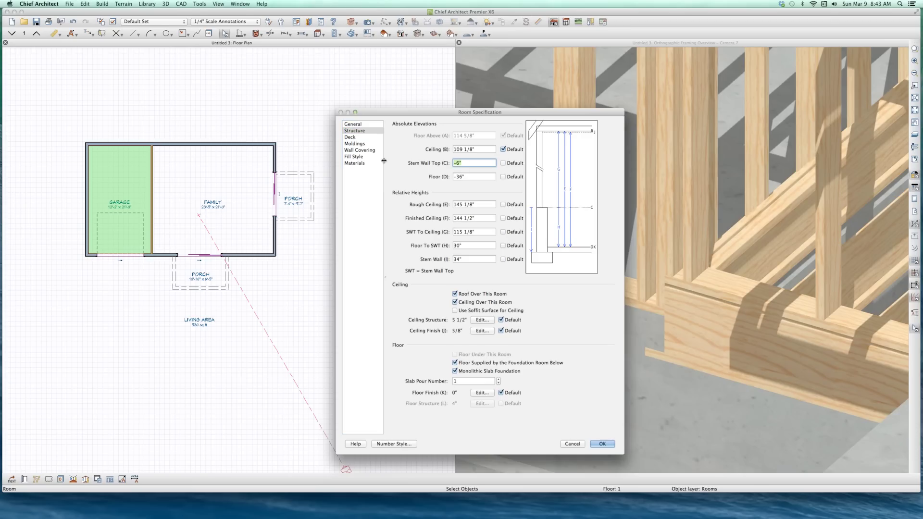
type("-14 5/")
key("BackSpace")
key("BackSpace")
key("BackSpace")
key("Return")
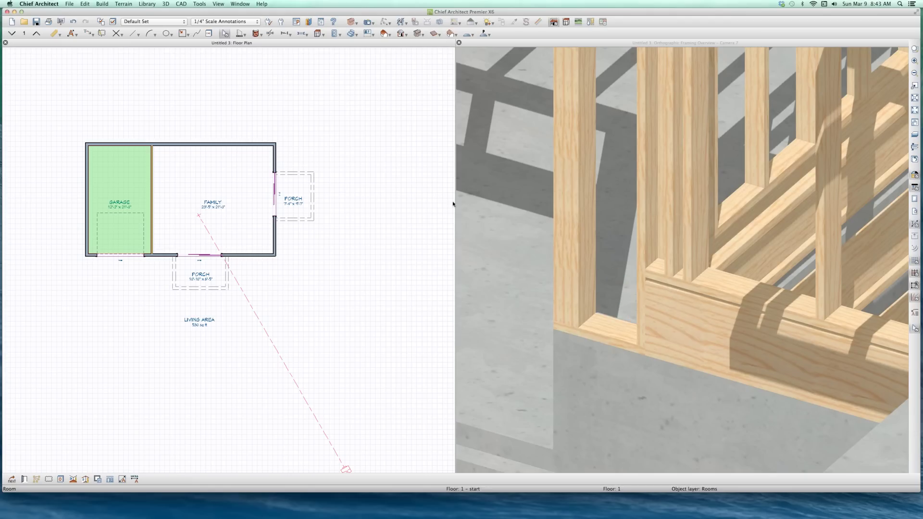
Step: Examine the garage stem wall, footing and adjoining porch slab in the 3D framing overview
left_click(655, 304)
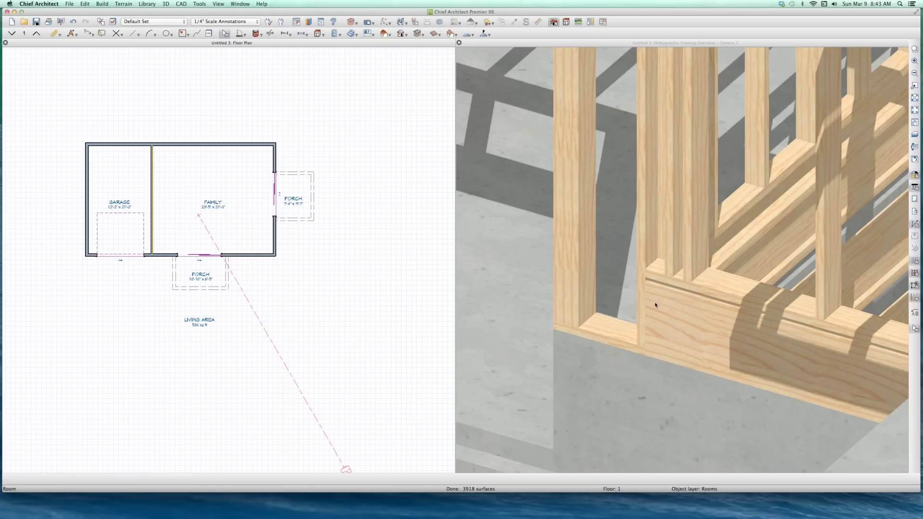
left_click(707, 191)
scroll(692, 211, "down", 5)
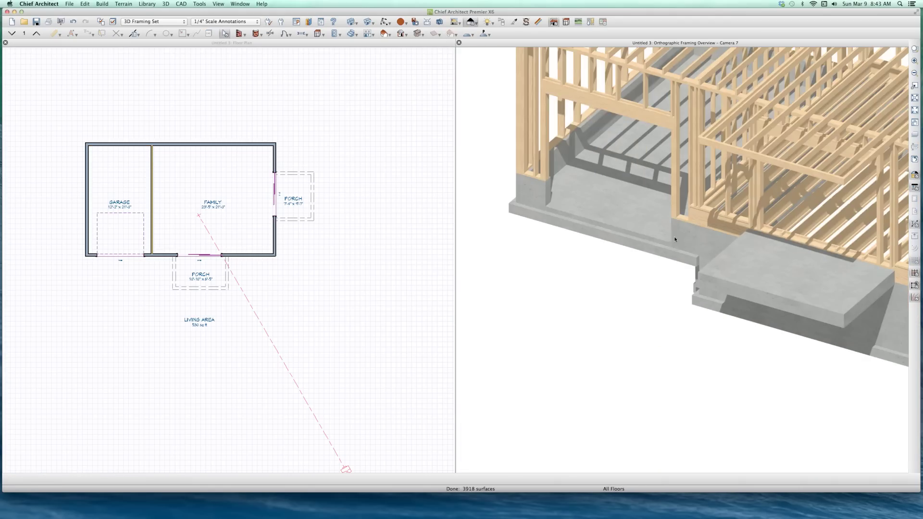
scroll(675, 237, "up", 2)
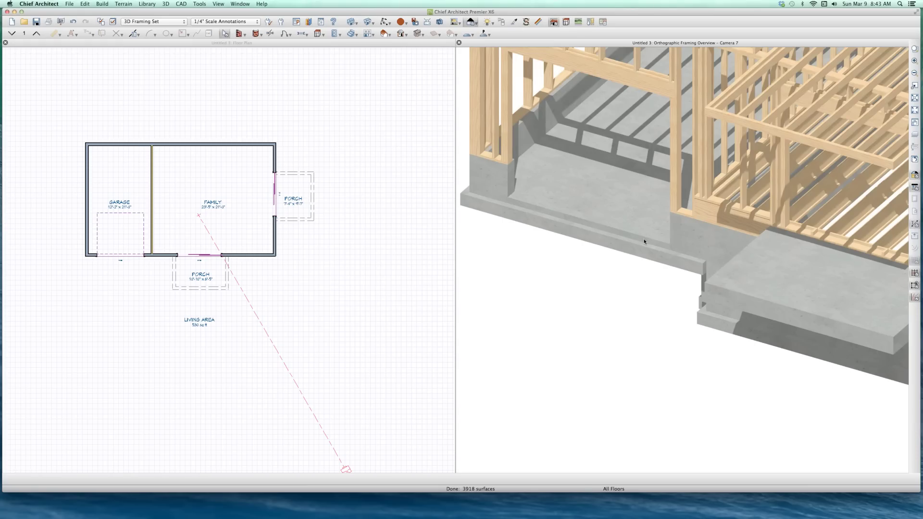
scroll(645, 242, "down", 1)
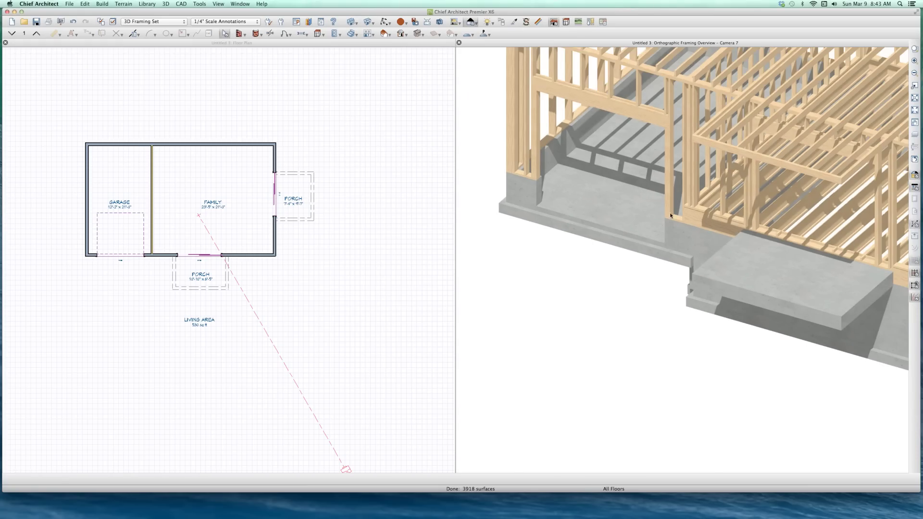
Step: Set the Floor 1 Garage's absolute stem wall top to -24 inches in its structure settings
scroll(676, 218, "up", 4)
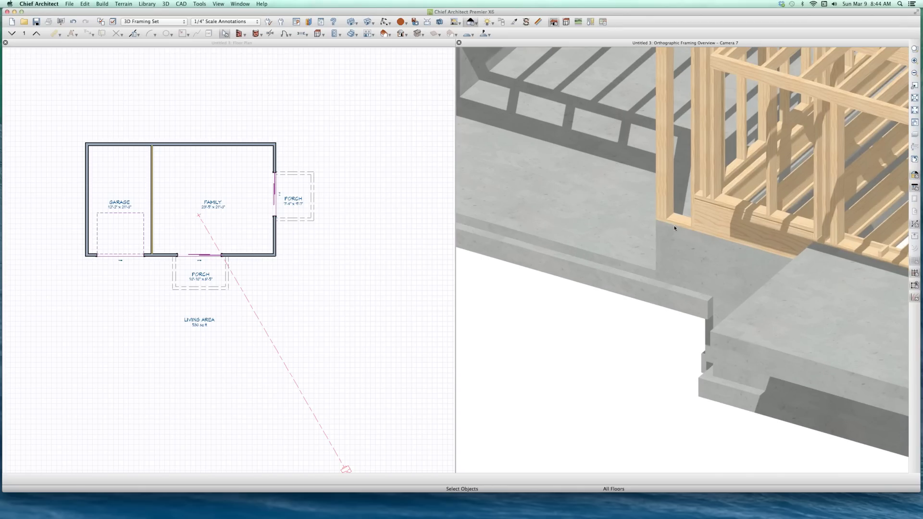
scroll(672, 231, "down", 1)
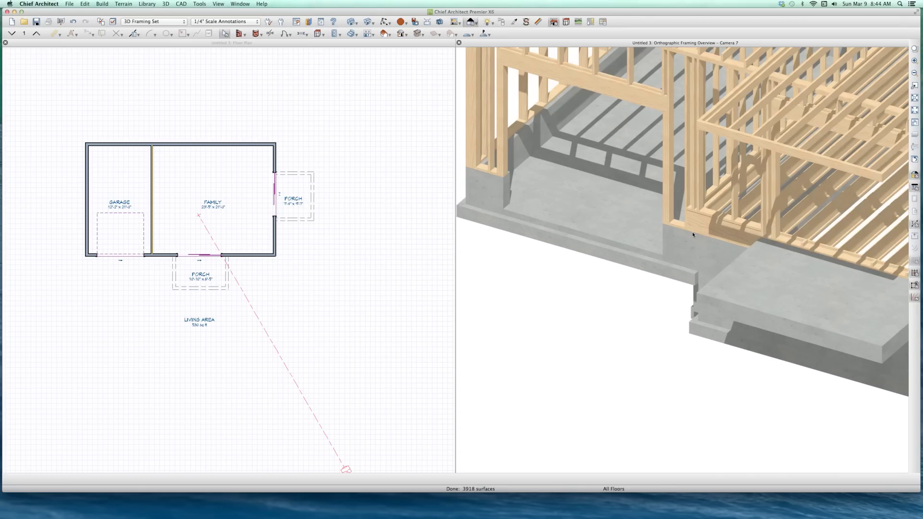
left_click(121, 182)
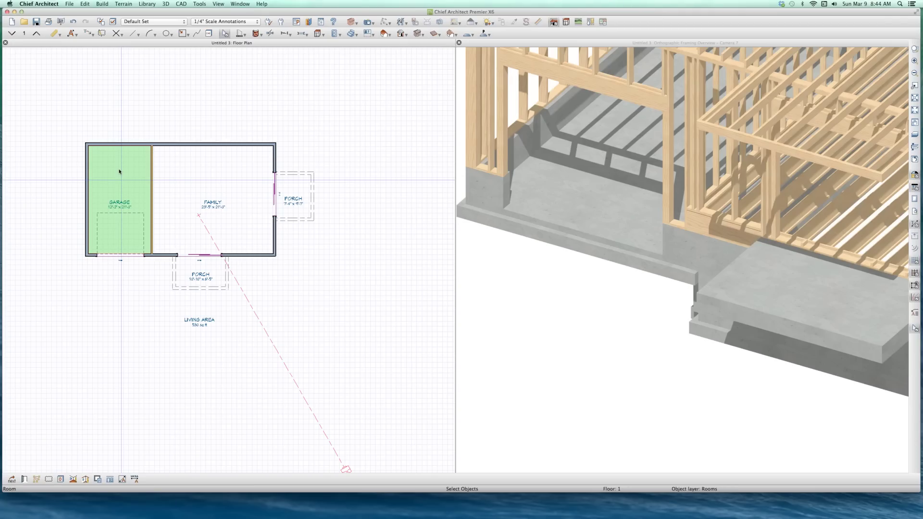
double_click(119, 172)
left_click(356, 131)
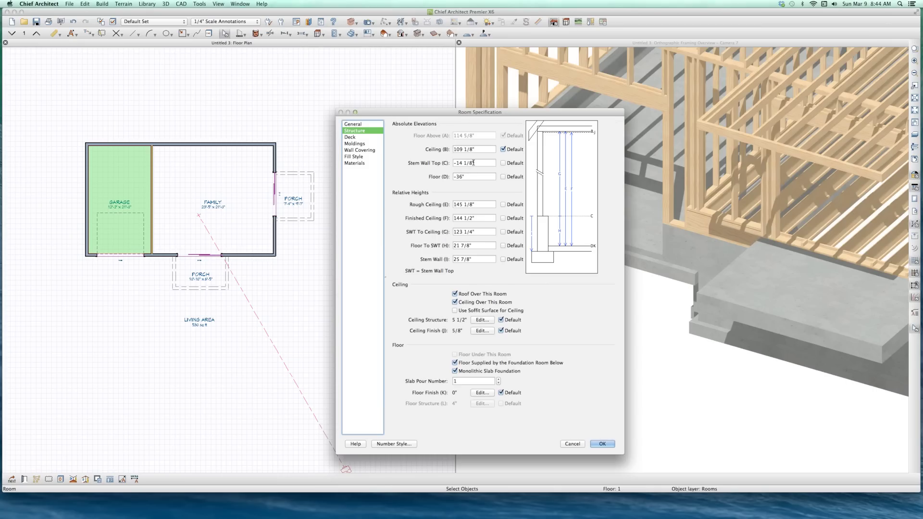
left_click_drag(474, 163, 365, 164)
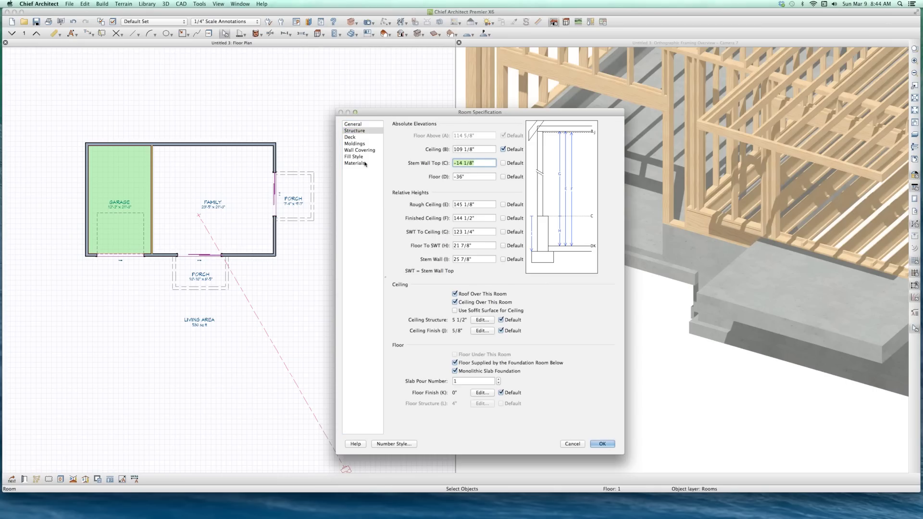
type("-24")
key("Return")
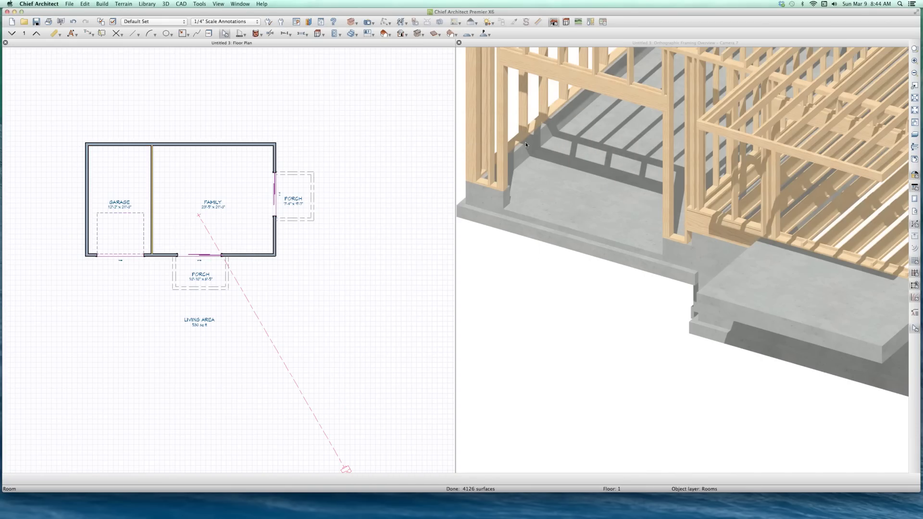
Step: Examine the garage's lowered stem wall, slab and footing beside the front porch from several angles in the framing overview
left_click(581, 223)
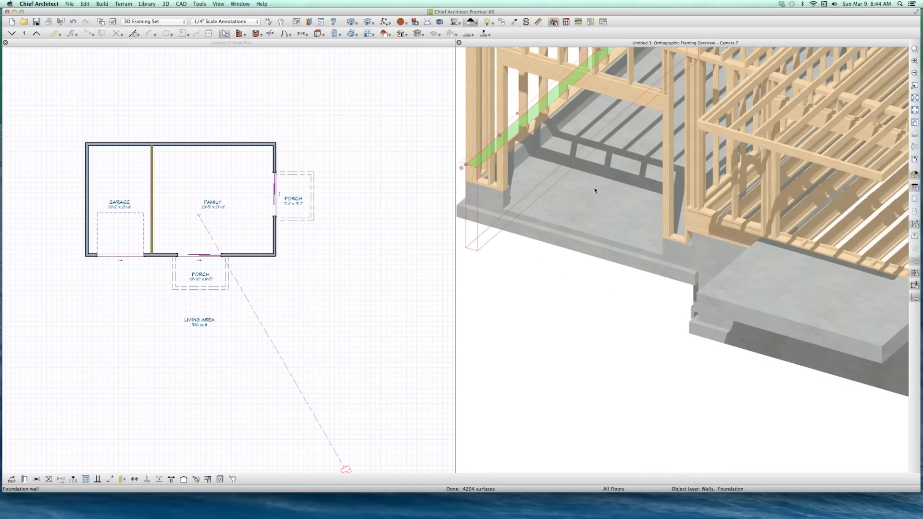
scroll(594, 188, "down", 2)
middle_click_drag(591, 274, 653, 220)
left_click_drag(653, 220, 648, 232)
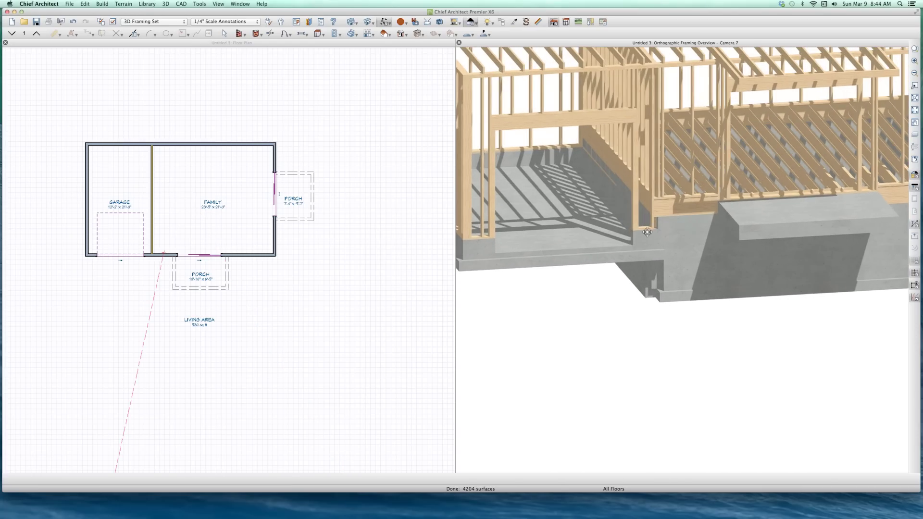
left_click_drag(610, 258, 496, 395)
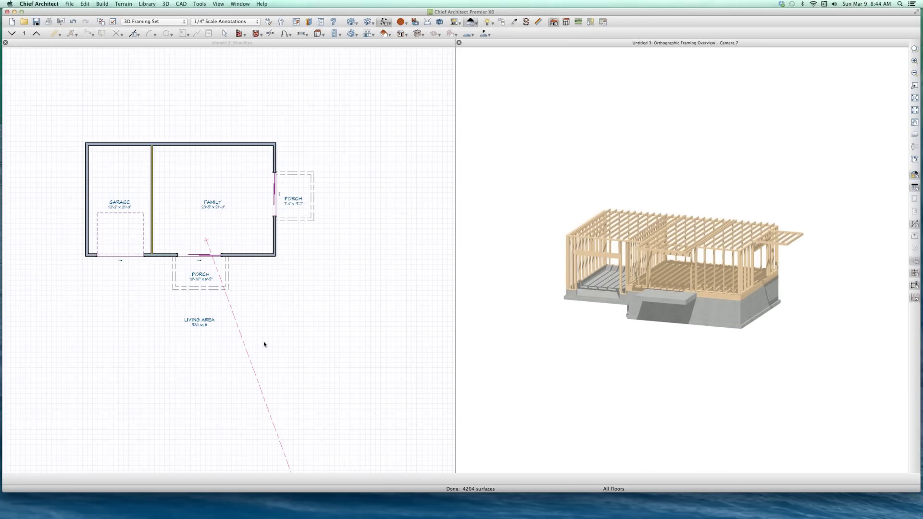
left_click(114, 160)
scroll(136, 138, "up", 2)
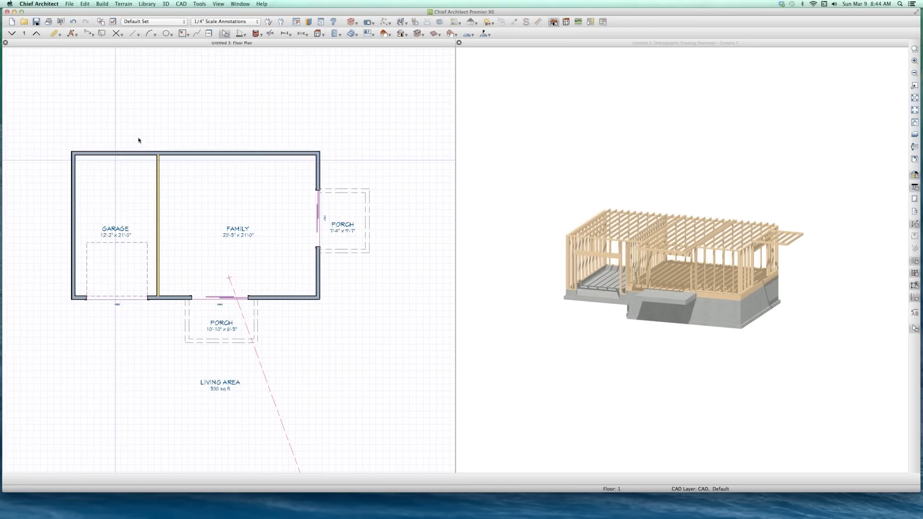
left_click(697, 288)
scroll(697, 286, "up", 2)
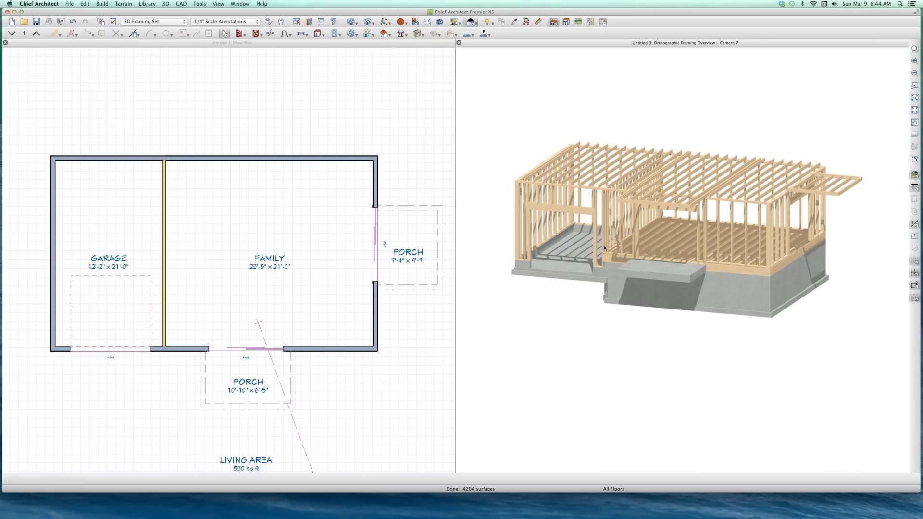
scroll(604, 244, "up", 2)
left_click(510, 244)
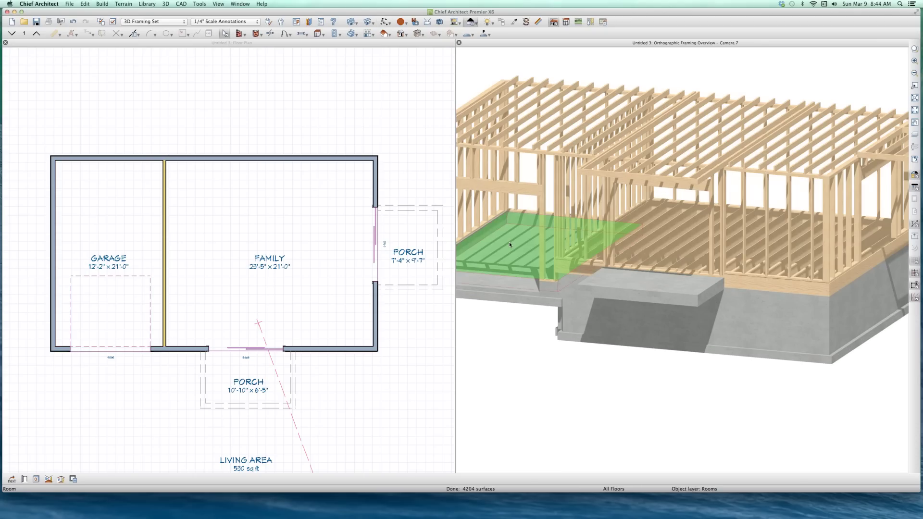
key("Escape")
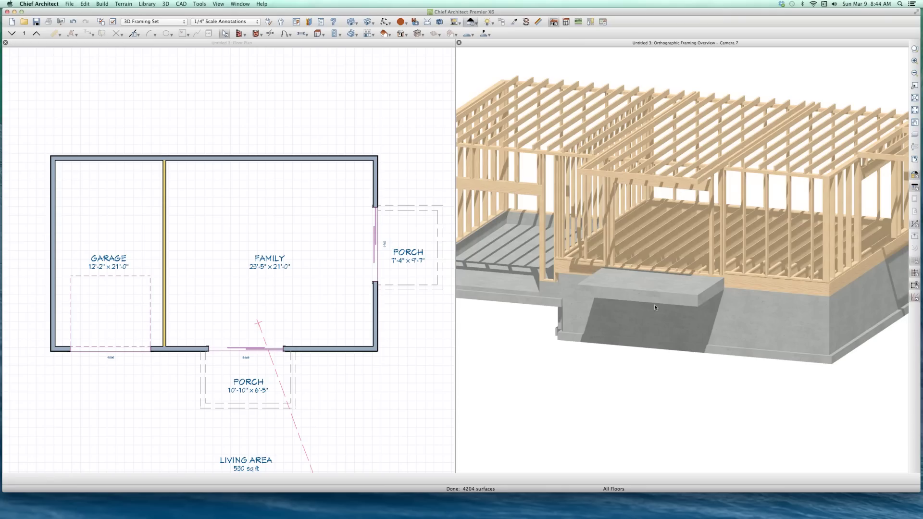
mouse_move(641, 319)
middle_mouse_down()
mouse_move(651, 318)
mouse_move(631, 332)
middle_mouse_up()
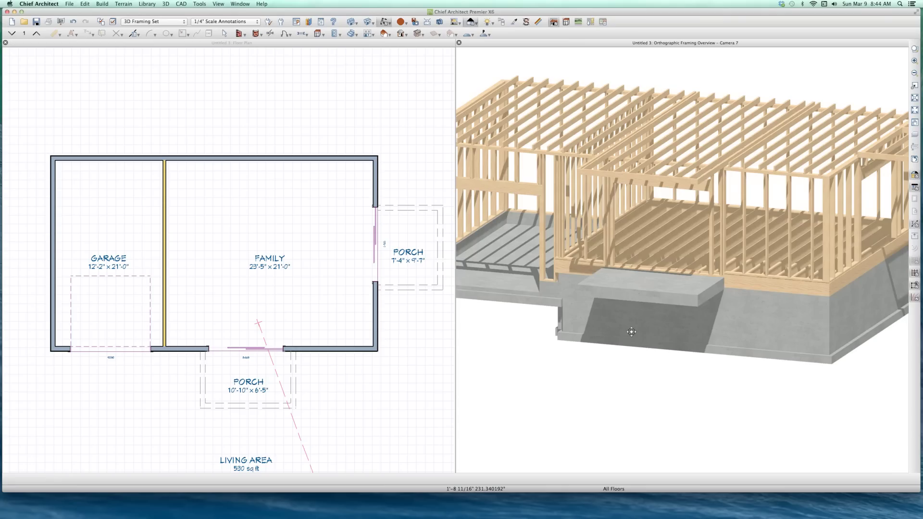
scroll(631, 331, "down", 3)
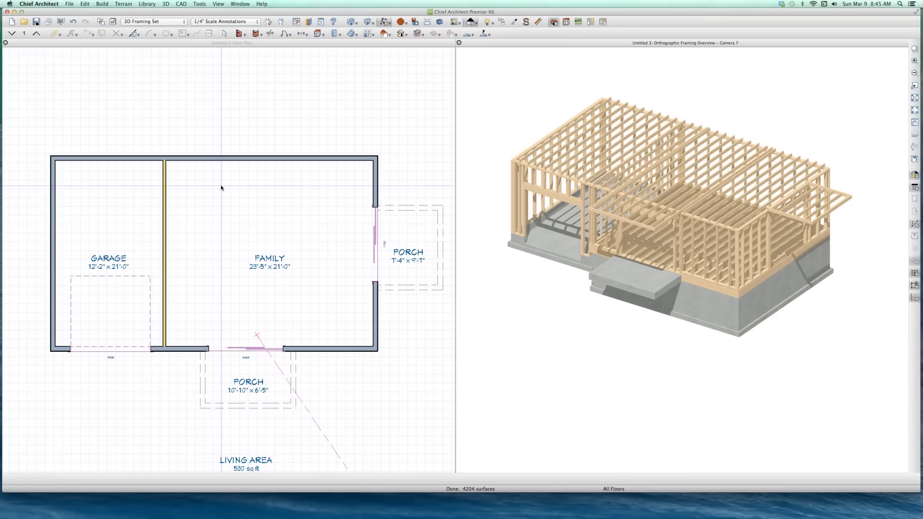
Step: Show the foundation level in plan and inspect the room under Family and the front porch's slab footing
left_click(239, 216)
key("Page_Down")
left_click(240, 235)
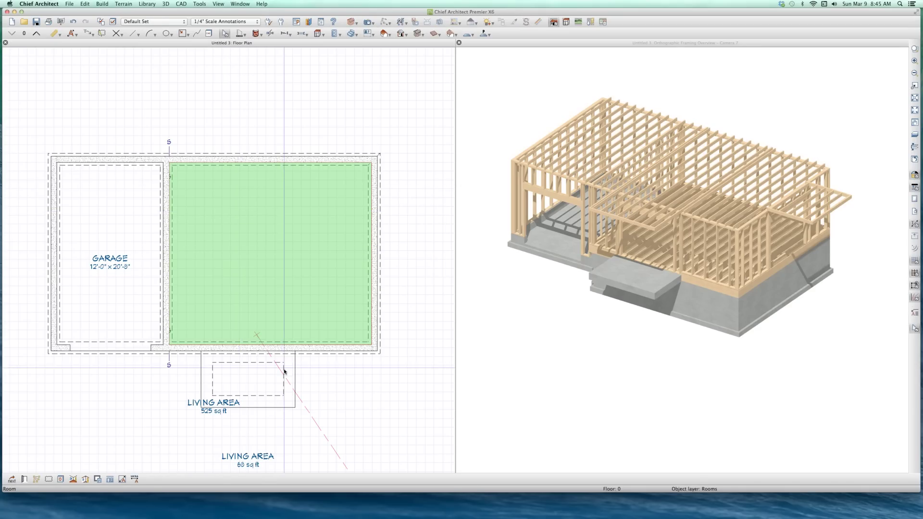
left_click(288, 384)
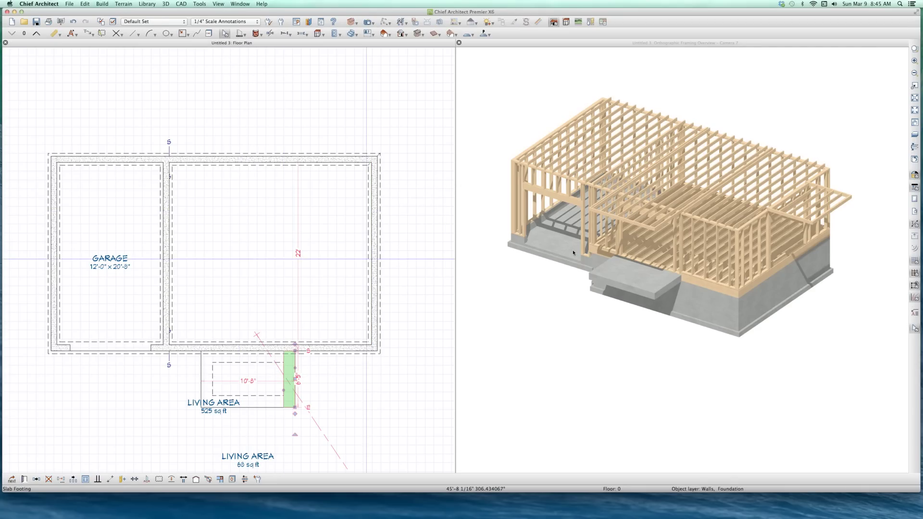
Step: Turn on display of the Floor Surfaces and Rooms layers in the framing overview's 3D Framing Set
left_click(788, 275)
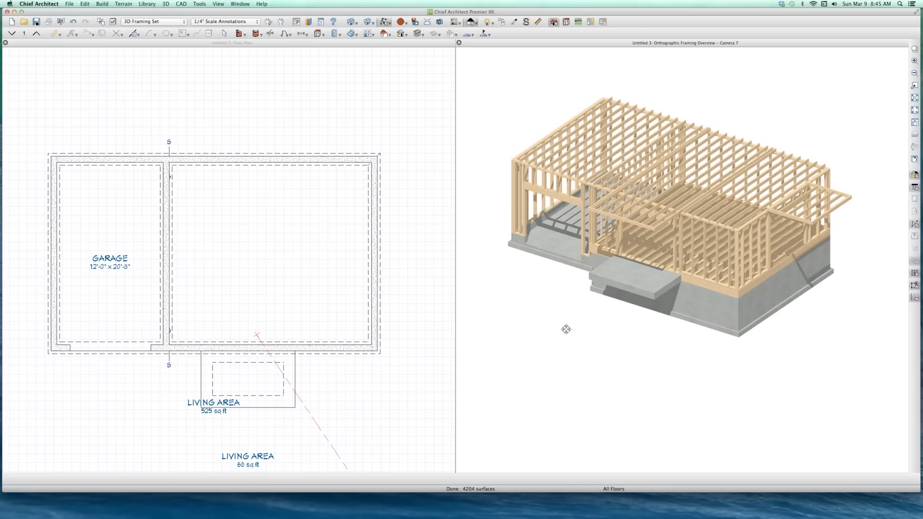
key("super+l")
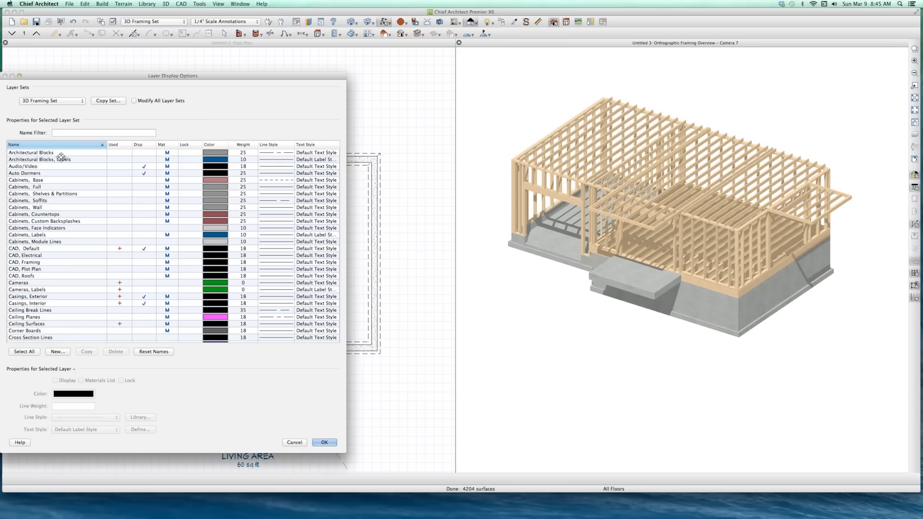
type("fl")
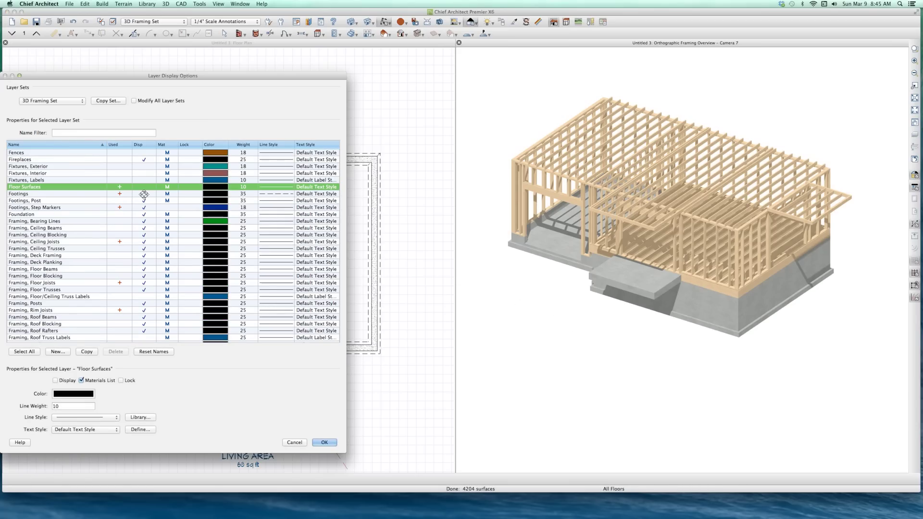
left_click(145, 186)
key("Return")
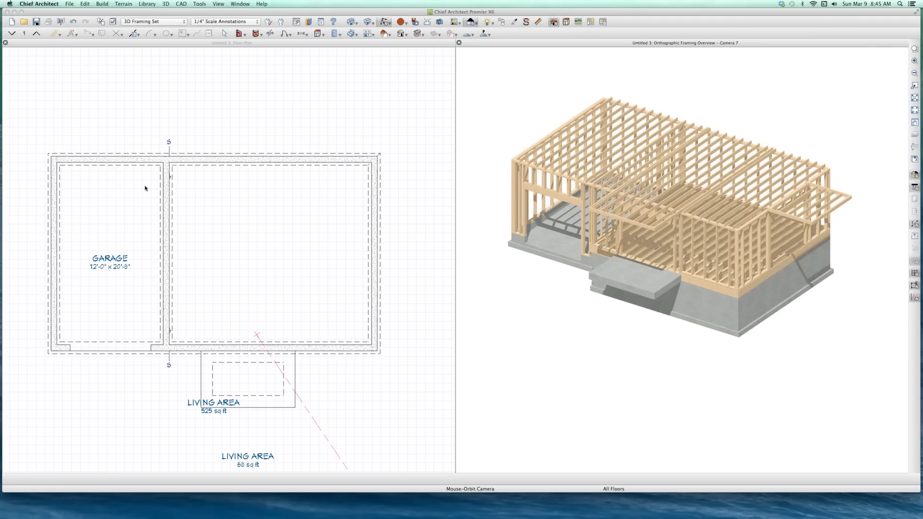
key("super+l")
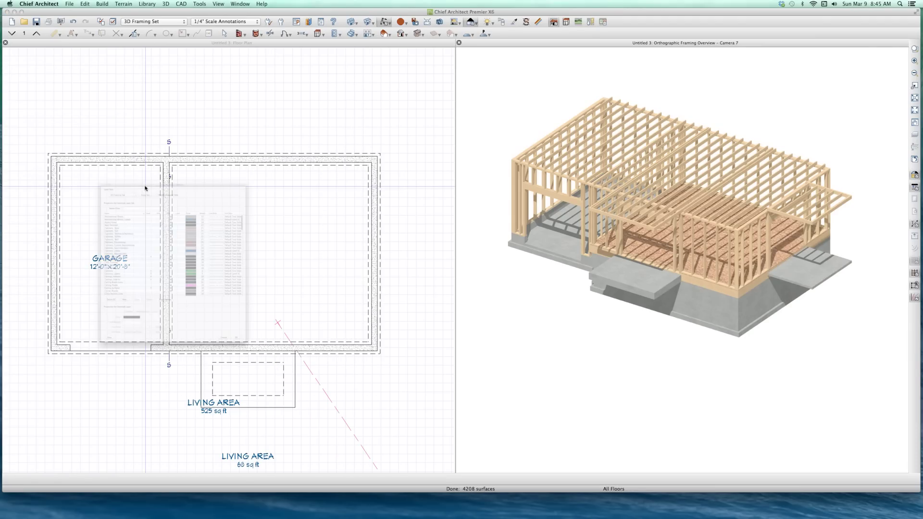
type("roo")
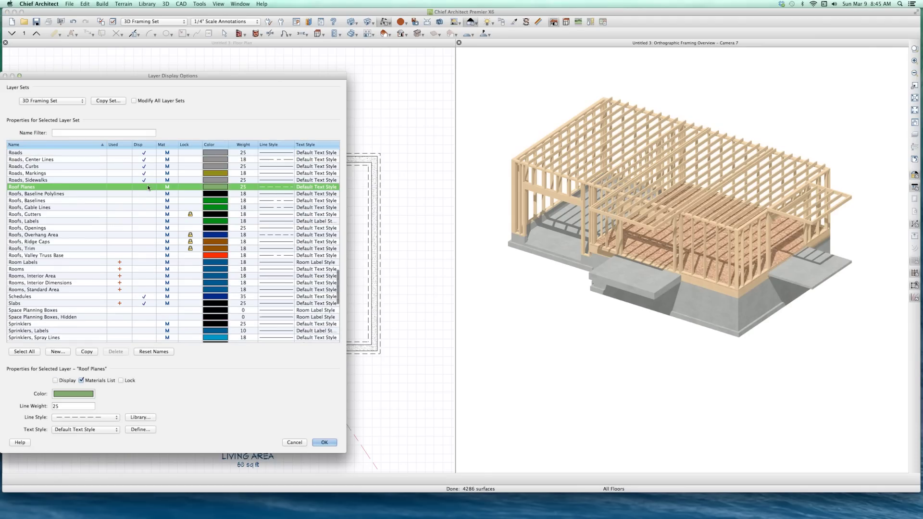
left_click(148, 269)
key("Return")
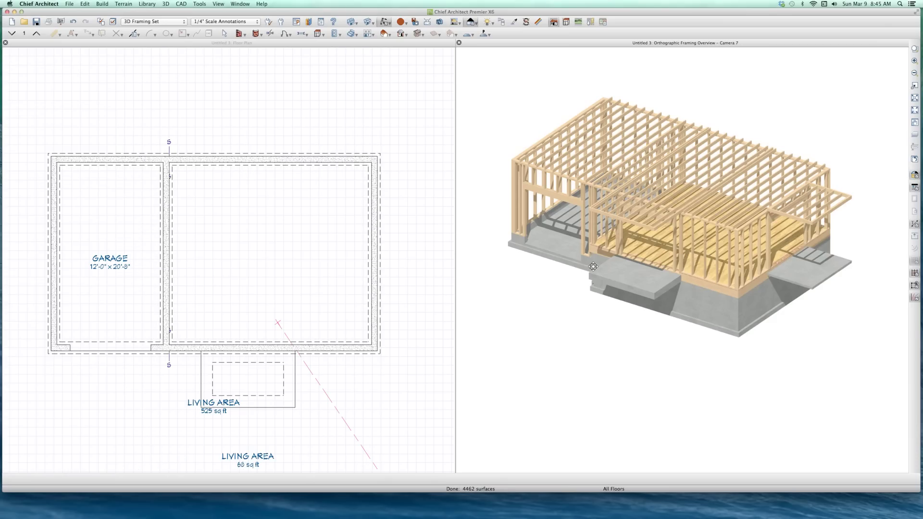
Step: Examine where the garage stem wall meets the Family floor platform and foundation wall in the framing overview
key("space")
key("space")
left_click_drag(595, 326, 565, 260)
scroll(582, 274, "up", 5)
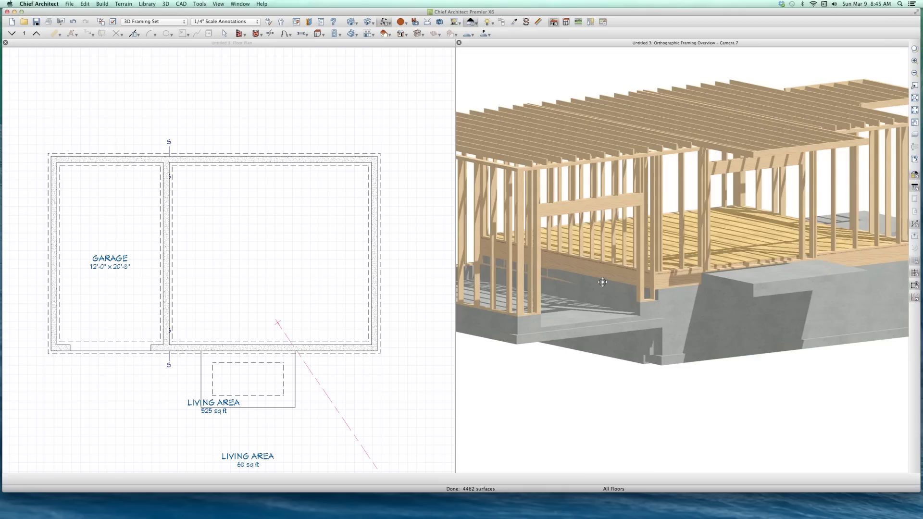
scroll(607, 287, "up", 2)
scroll(597, 284, "up", 2)
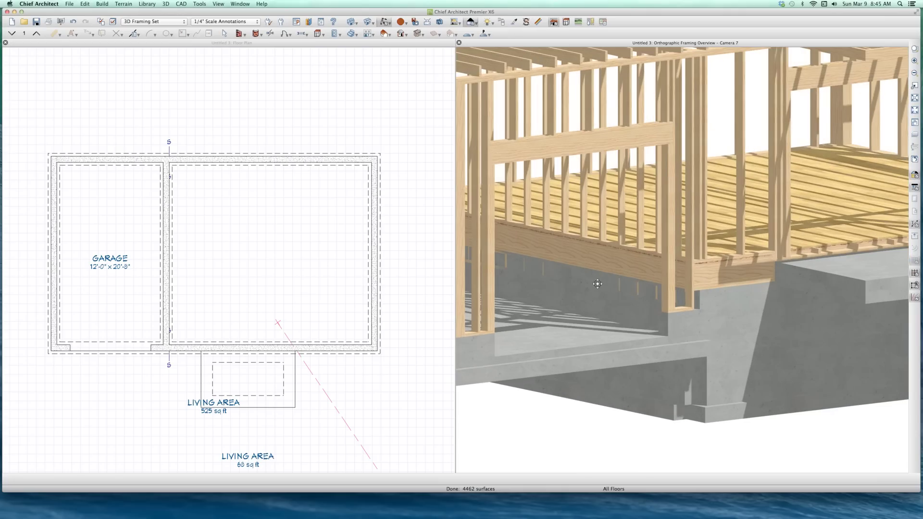
Step: Create a cross section from the Family area toward the rear wall, examine the garage wall junction, and tile all open views
left_click(289, 267)
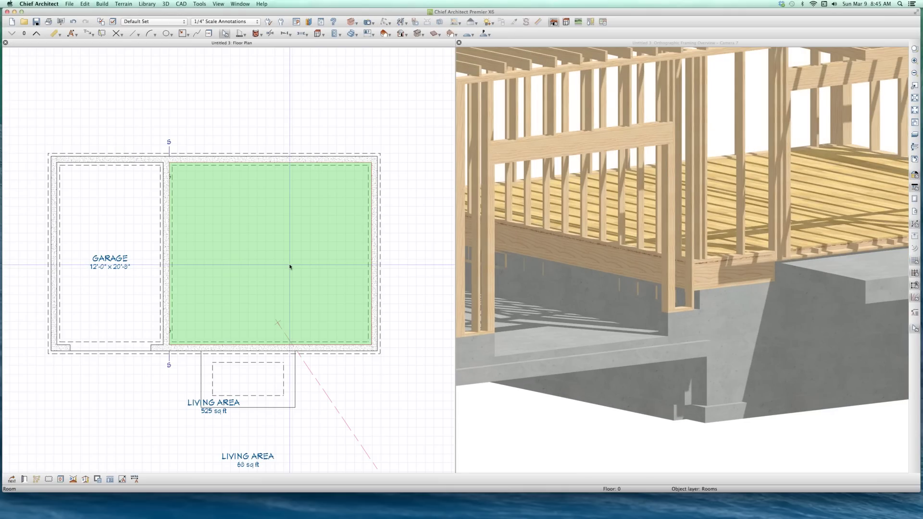
left_click_drag(279, 262, 270, 130)
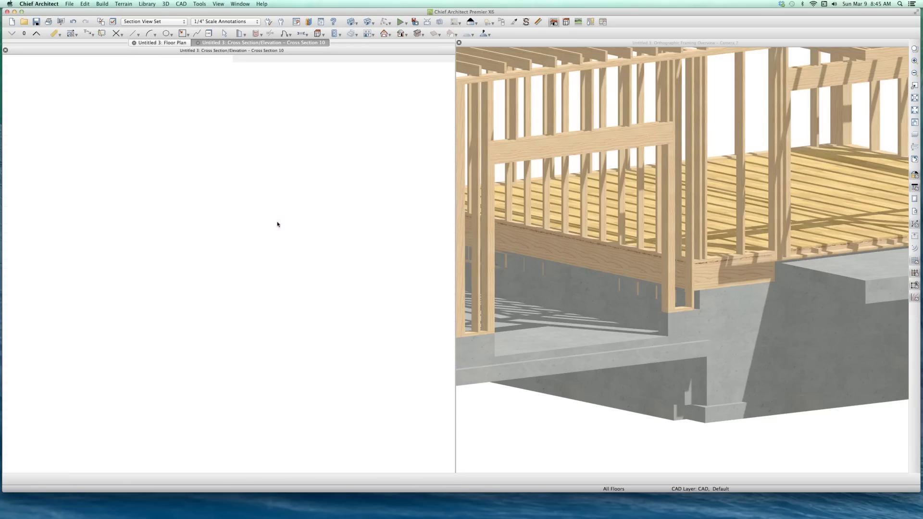
scroll(114, 294, "up", 3)
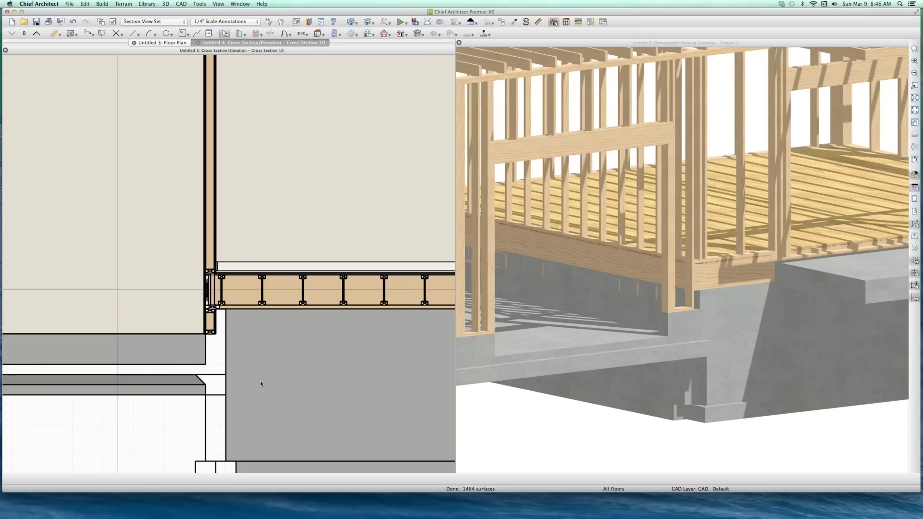
scroll(258, 378, "up", 5)
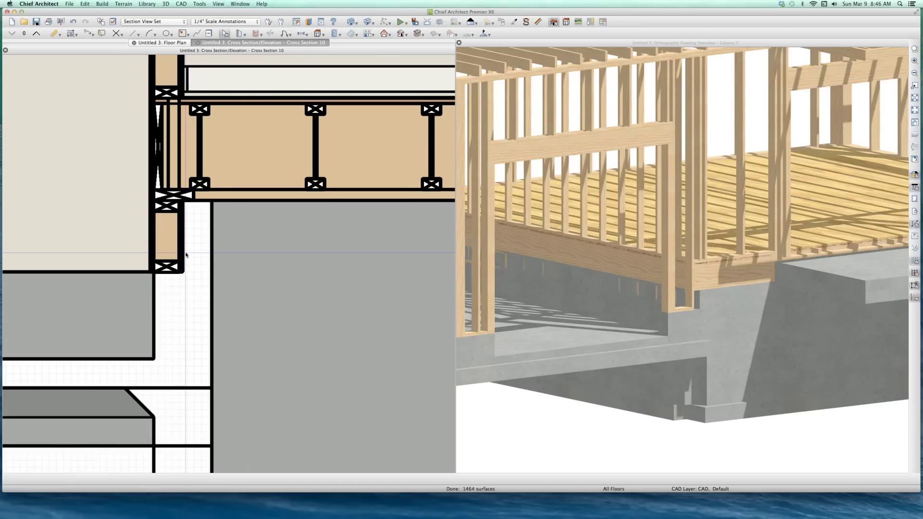
key("F7")
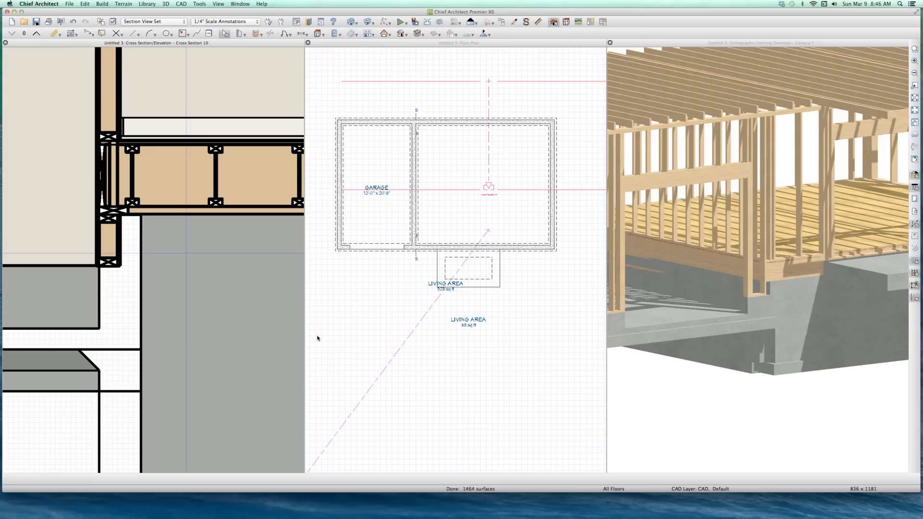
Step: On floor 1, set the wall between Garage and Family to Stop at Floor Below in its structure settings
left_click(366, 289)
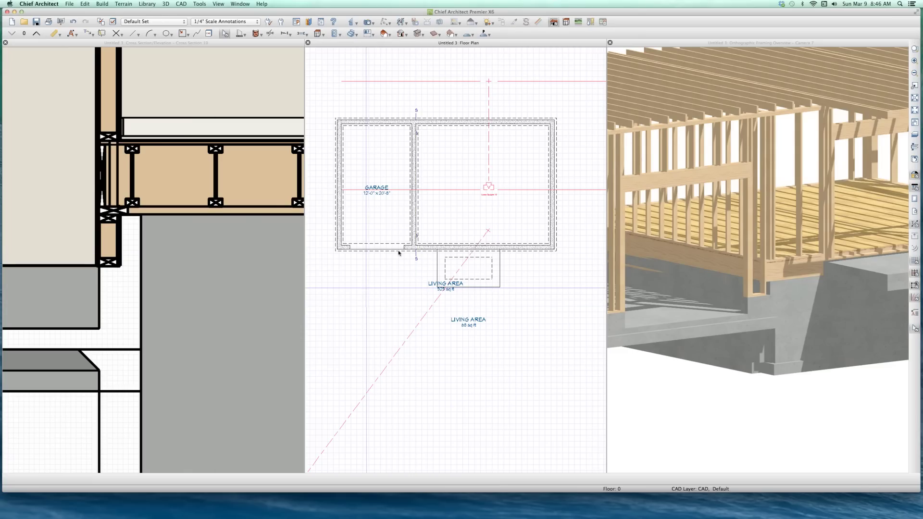
key("Page_Up")
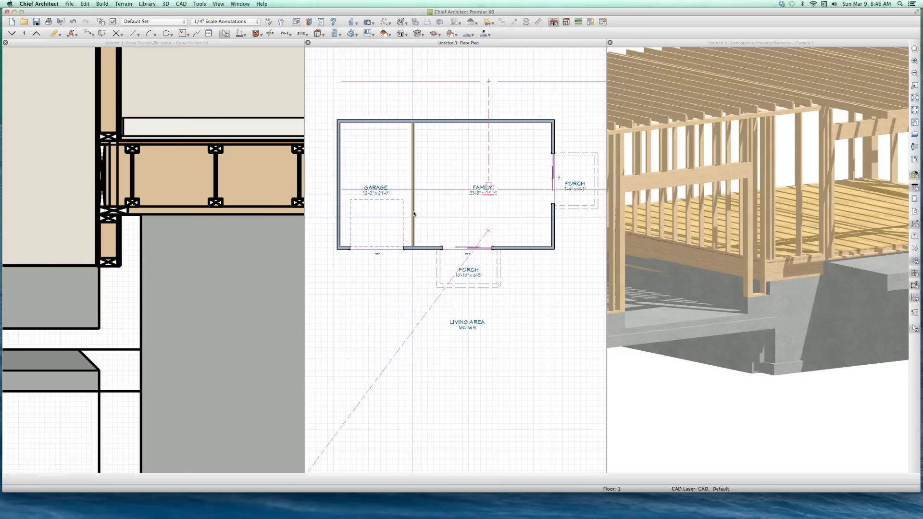
left_click(414, 211)
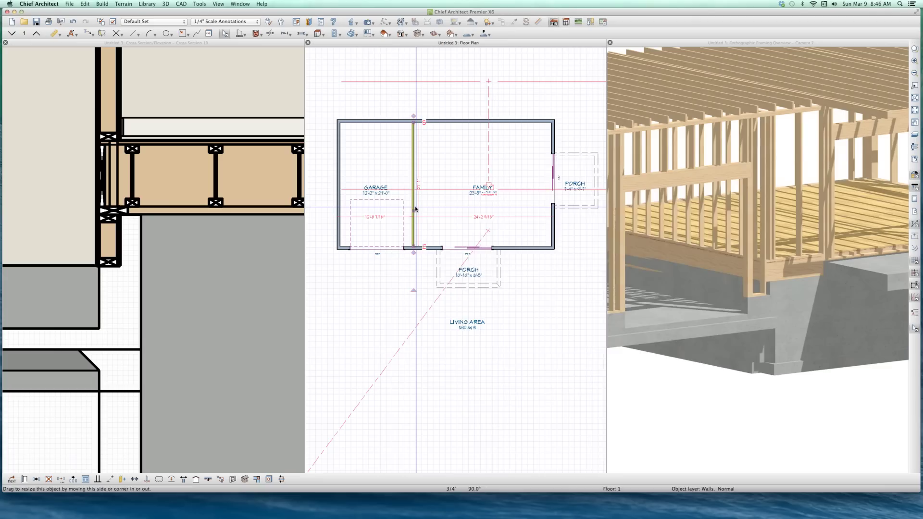
double_click(415, 207)
left_click(415, 182)
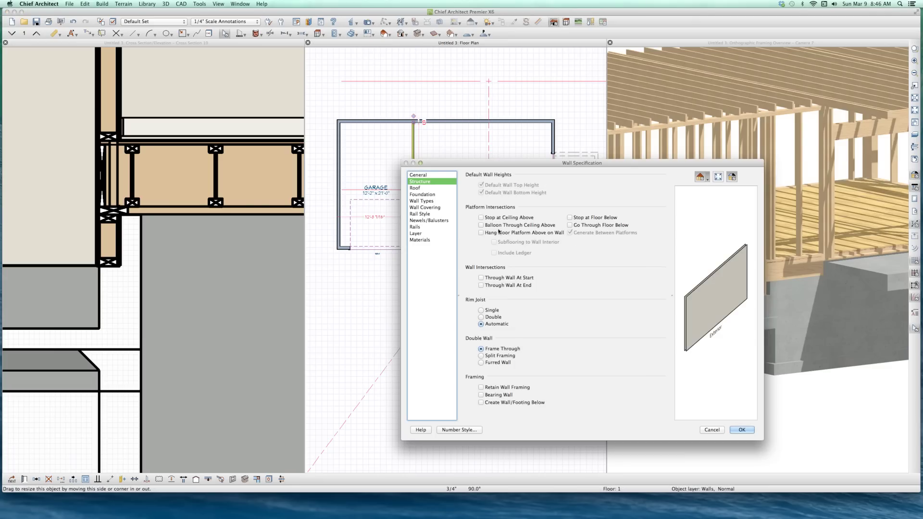
left_click(570, 218)
key("Return")
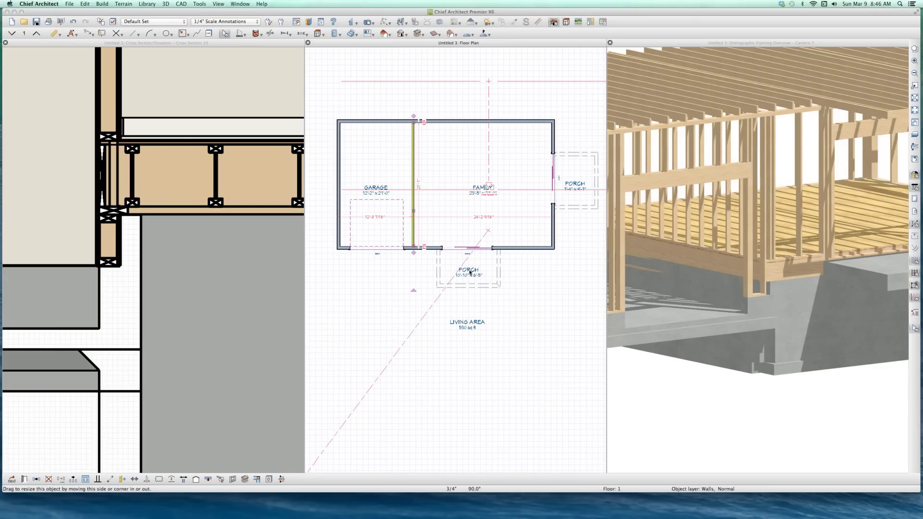
Step: Examine in the cross section where the shared garage wall meets the floor platform and foundation
left_click(206, 320)
scroll(205, 320, "down", 2)
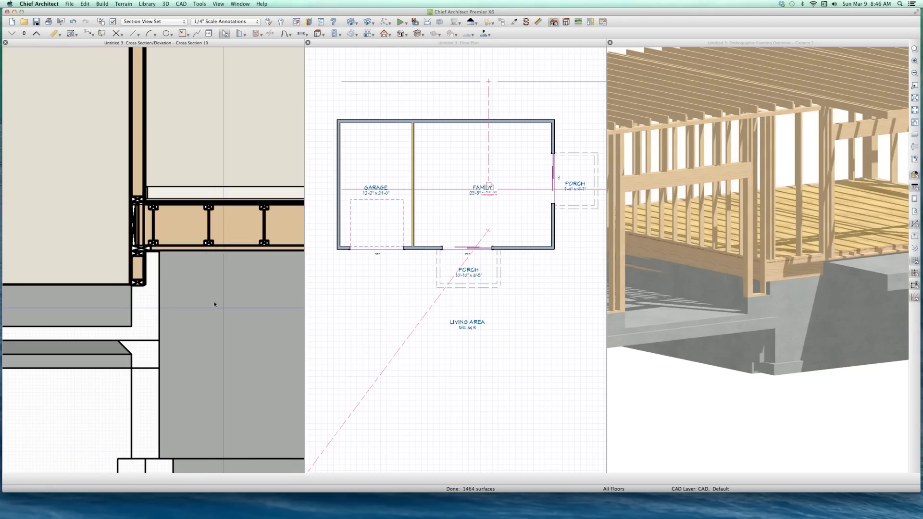
left_click(131, 256)
scroll(130, 255, "up", 4)
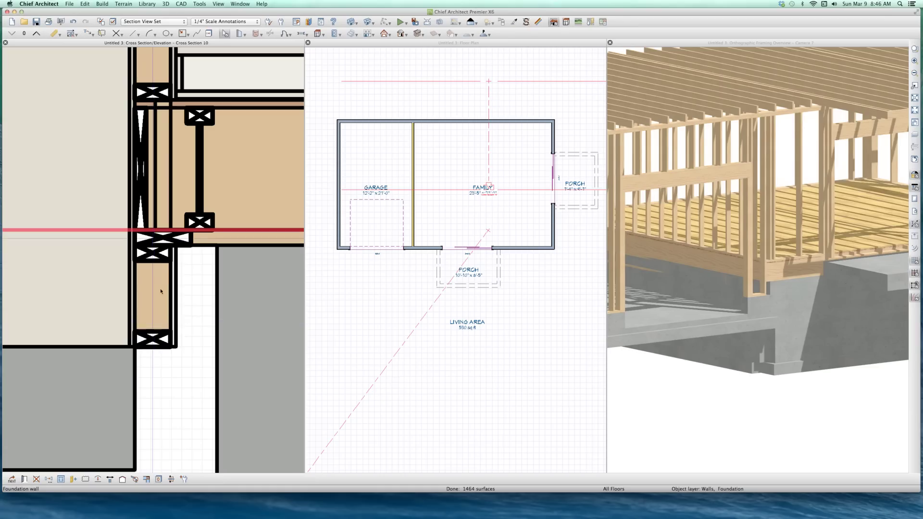
scroll(177, 263, "down", 3)
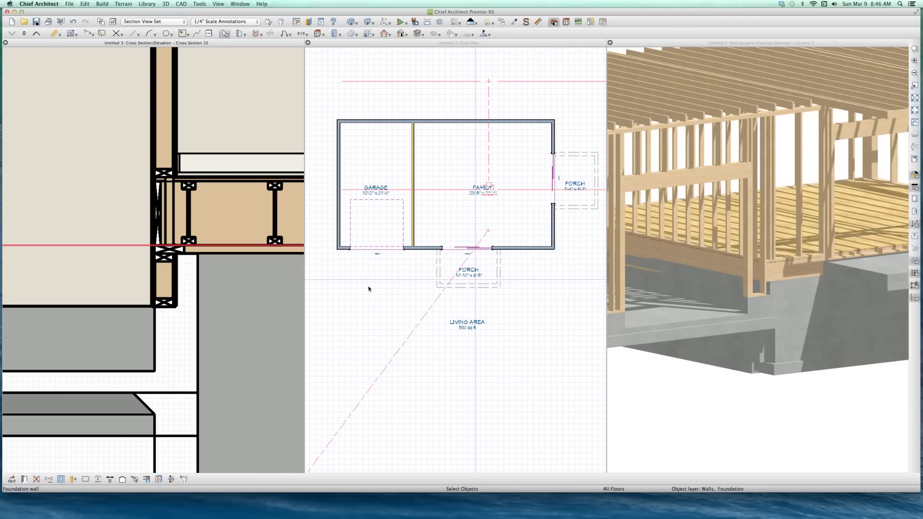
left_click(359, 293)
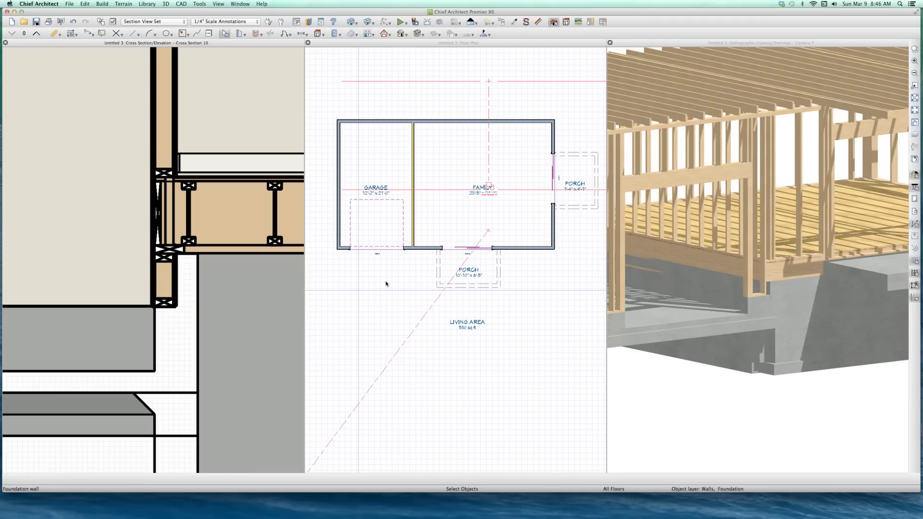
left_click(386, 283)
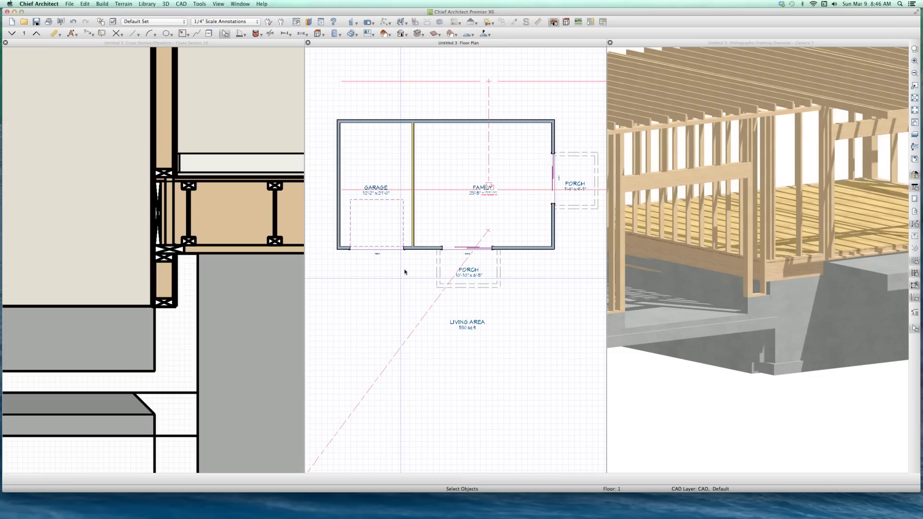
key("shift+o")
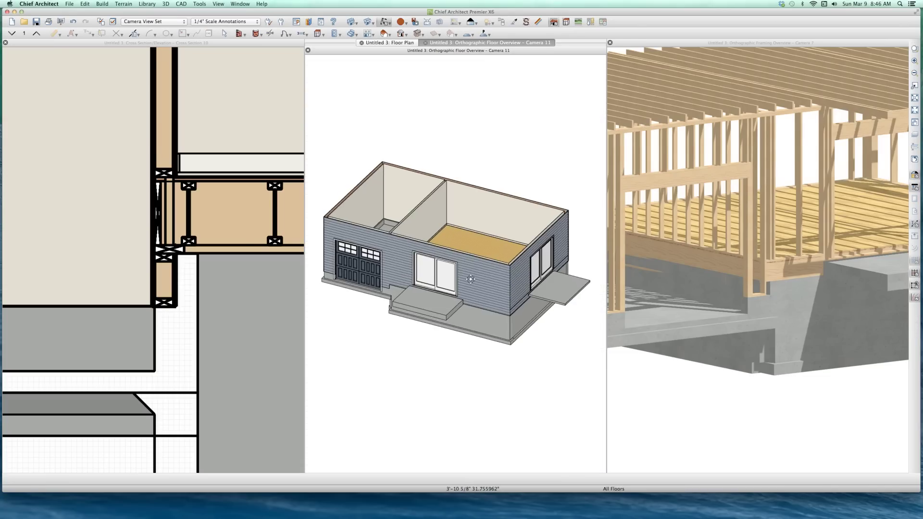
left_click_drag(469, 277, 514, 298)
scroll(386, 275, "up", 1)
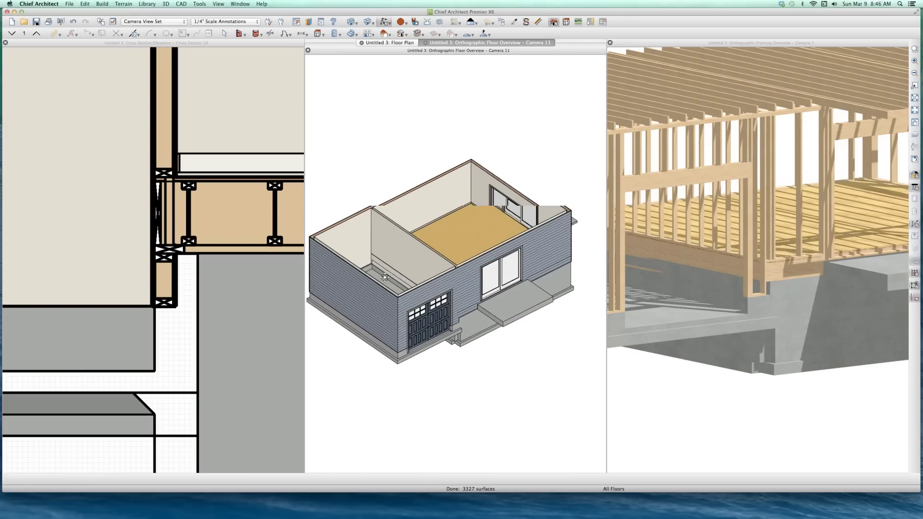
key("super+w")
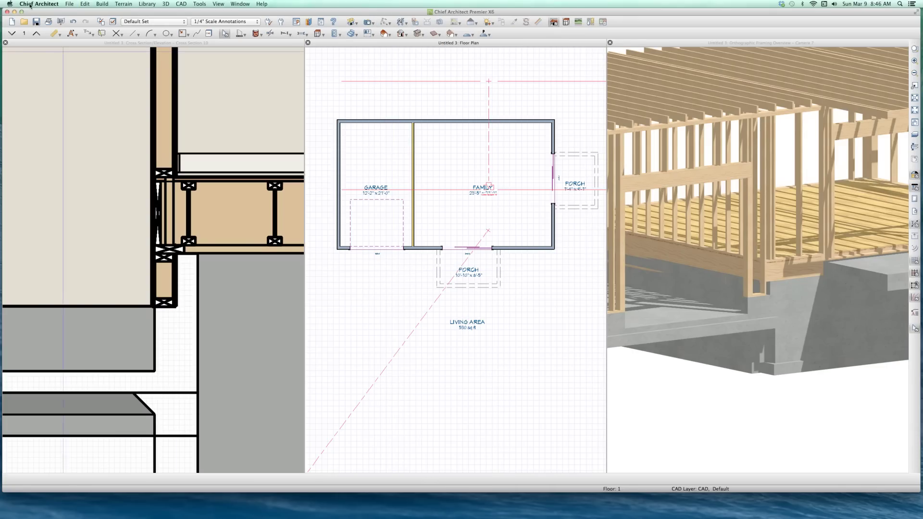
Step: Turn off Show Lower Floors in Floor Overviews in the General Camera defaults
left_click(268, 21)
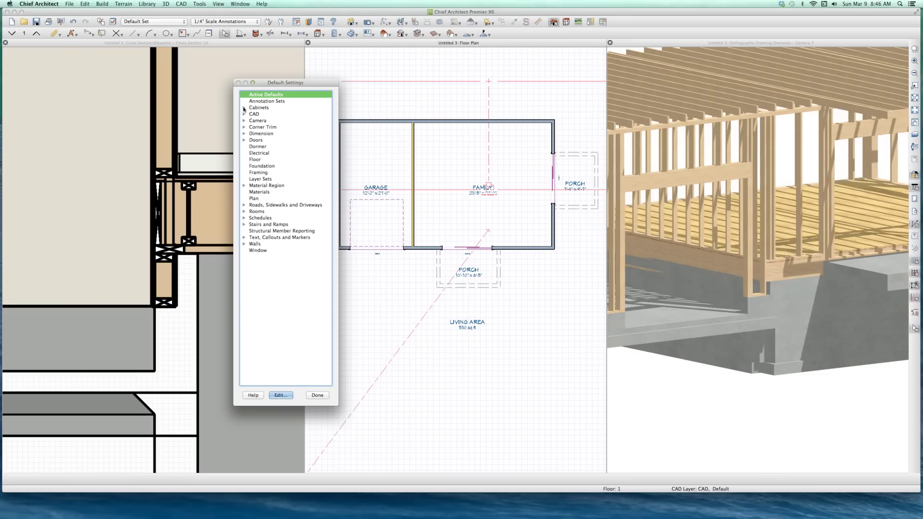
left_click(245, 121)
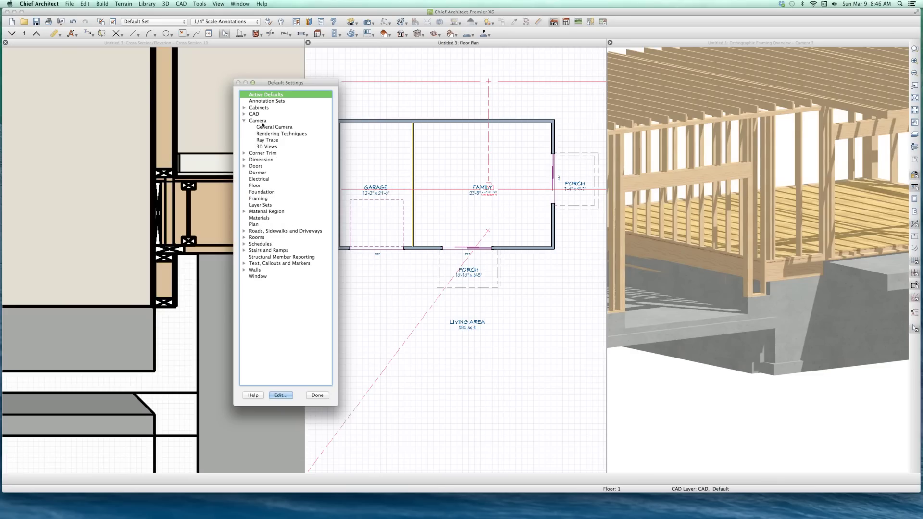
double_click(266, 127)
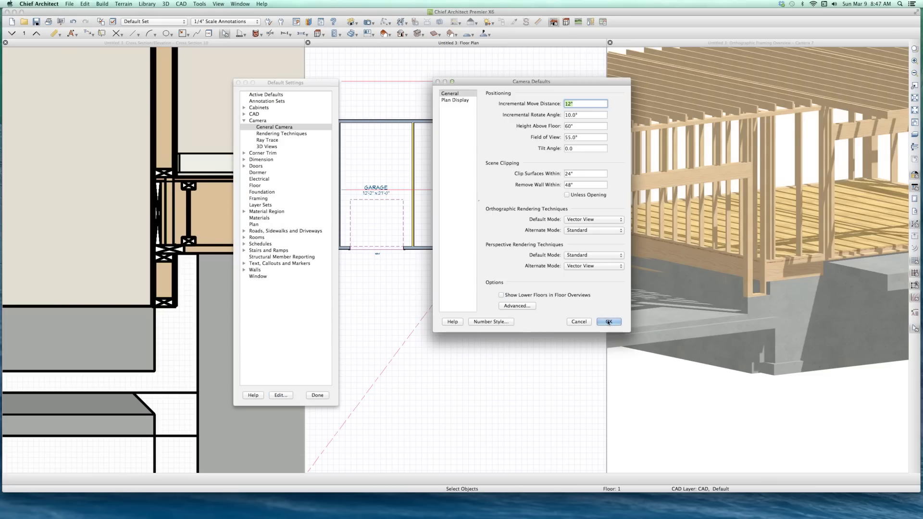
left_click(609, 322)
left_click(320, 399)
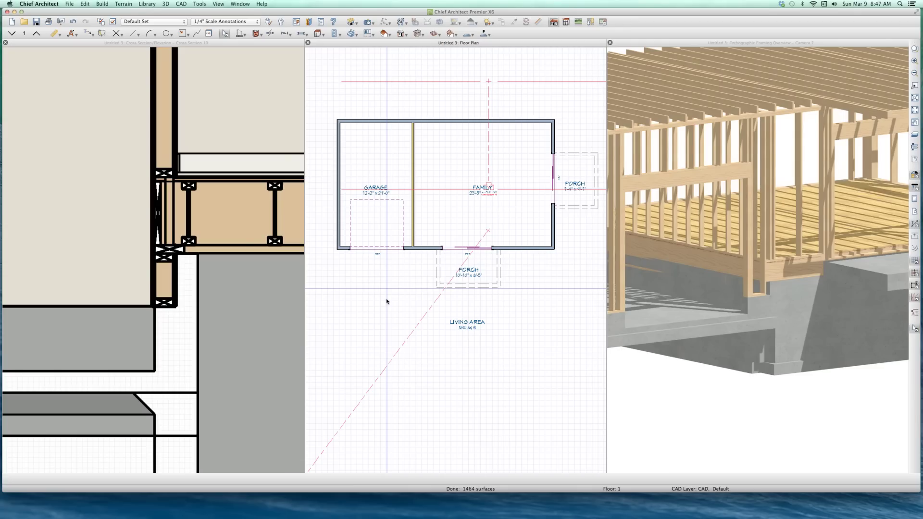
Step: Create a floor overview of floor 1 and view the garage side of the shared wall up close
key("o")
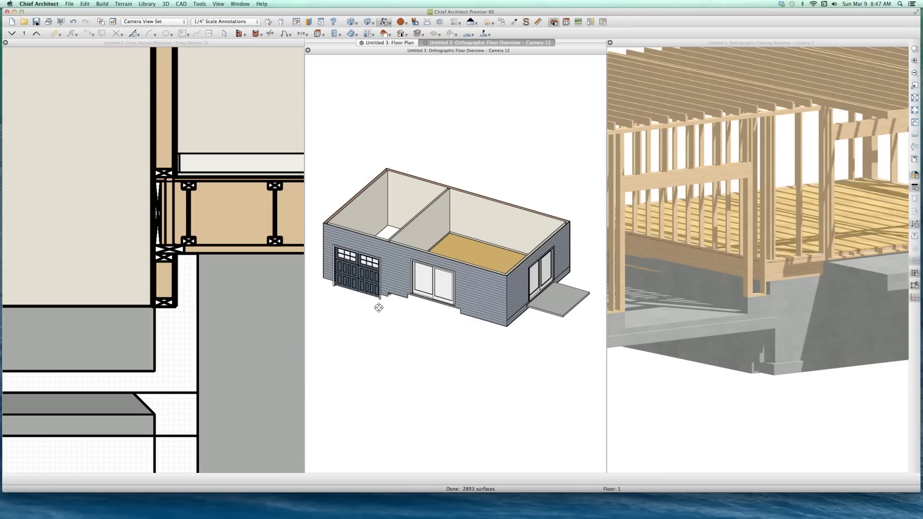
mouse_move(415, 304)
left_mouse_down()
mouse_move(444, 316)
mouse_move(418, 301)
left_mouse_up()
scroll(412, 262, "up", 3)
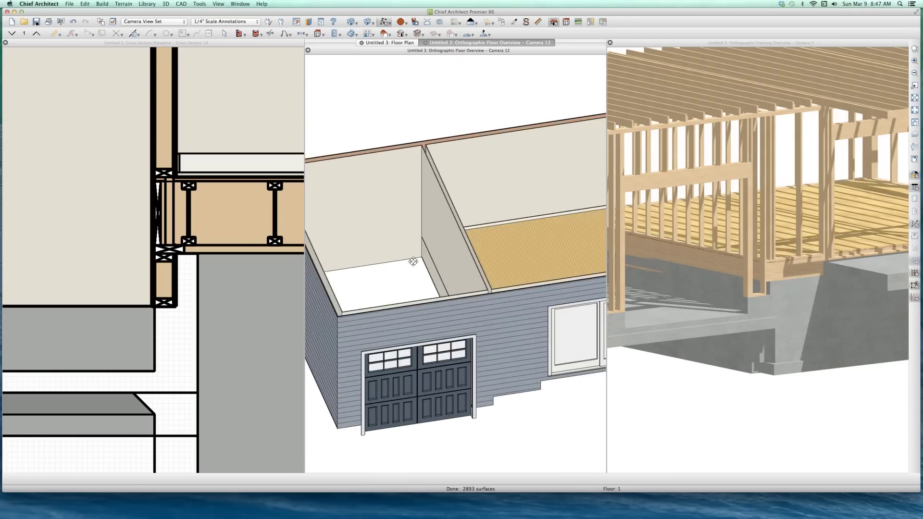
left_click_drag(412, 262, 410, 267)
scroll(413, 264, "up", 4)
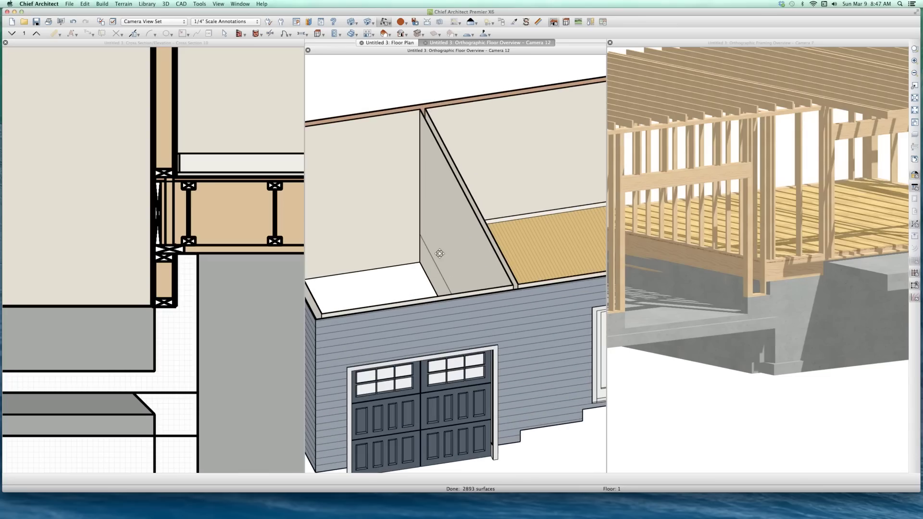
scroll(430, 238, "down", 3)
Step: Select the wall between Garage and Family in the overview, tile all open views, and clear the selection
key("space")
left_click(439, 235)
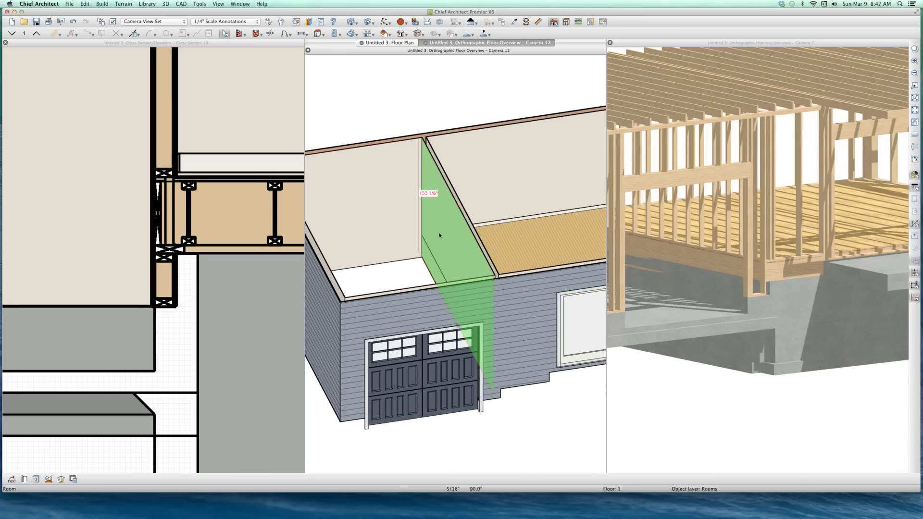
key("Tab")
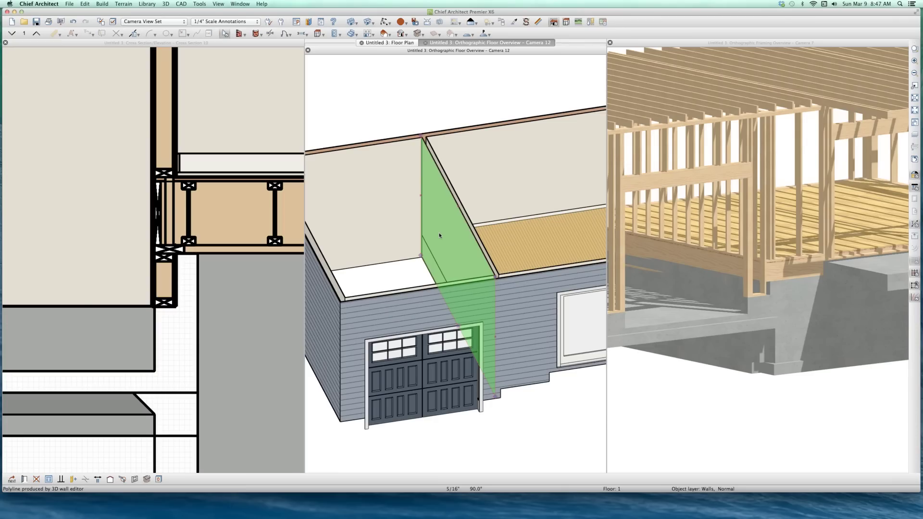
key("super+t")
key("Escape")
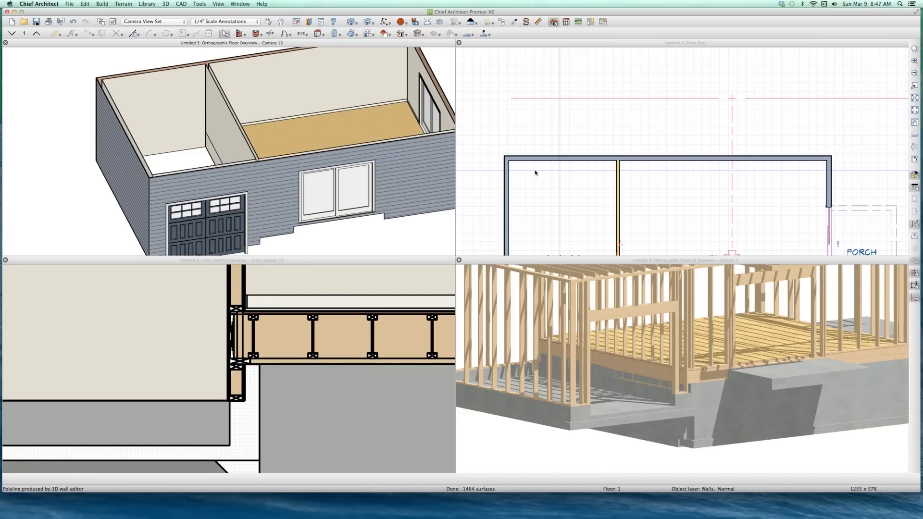
key("super+z")
key("Escape")
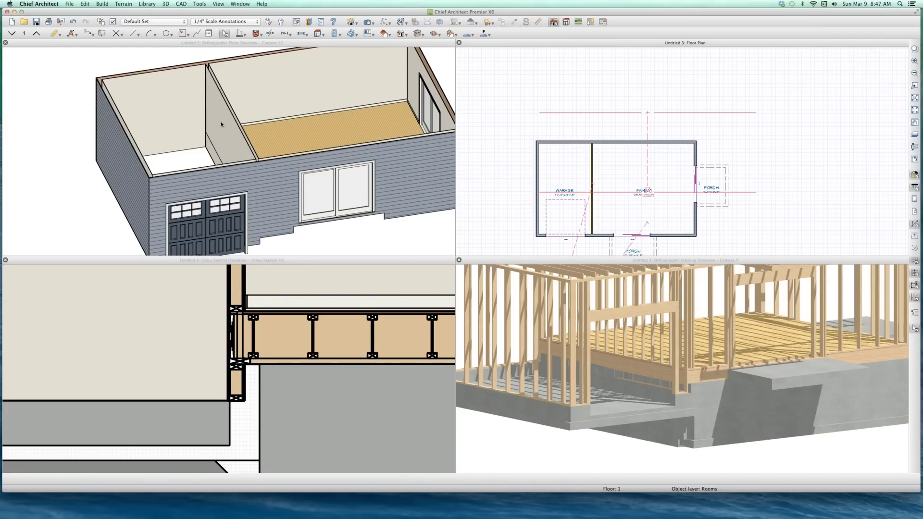
Step: Raise the bottom edge of the shared garage wall by 24 inches in the overview and check the cross section
left_click(221, 125)
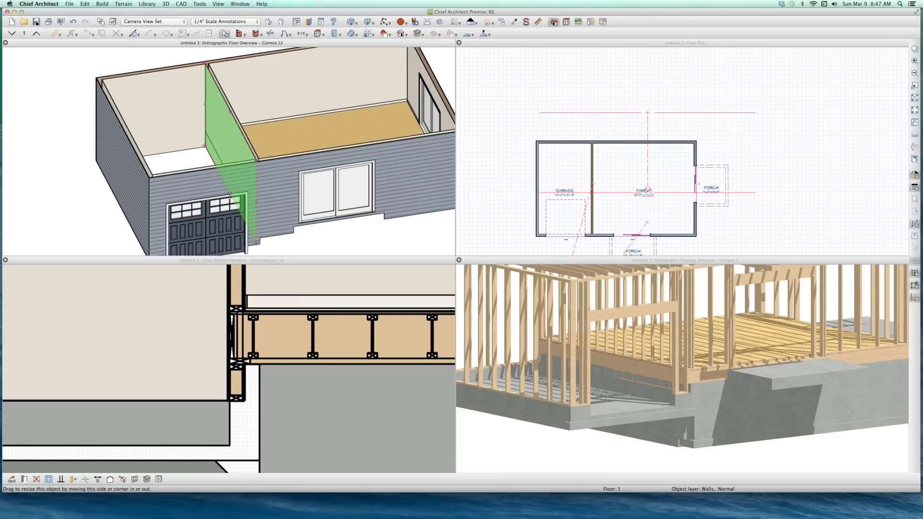
left_click_drag(230, 196, 232, 183)
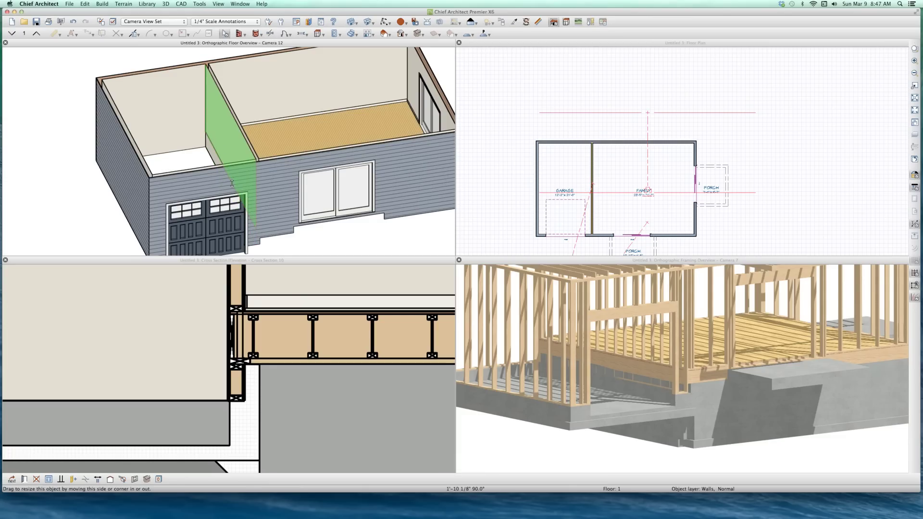
key("Tab")
type("24")
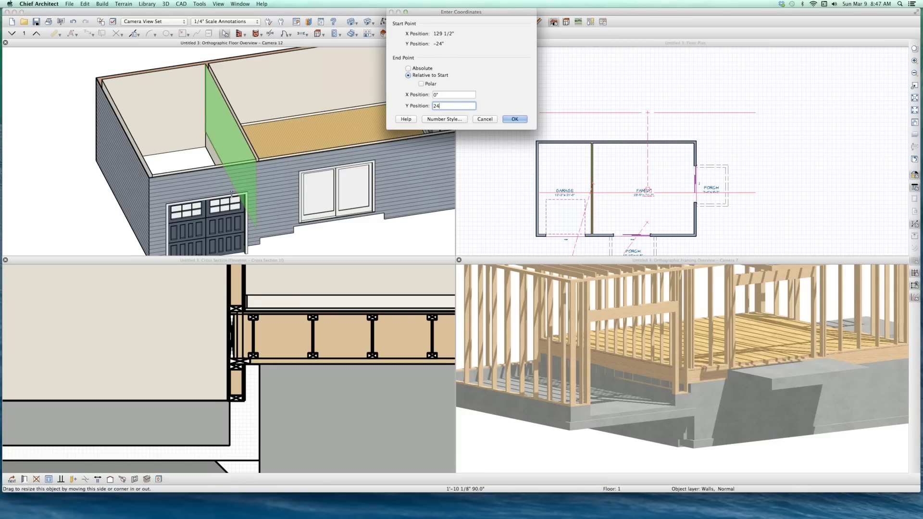
key("Return")
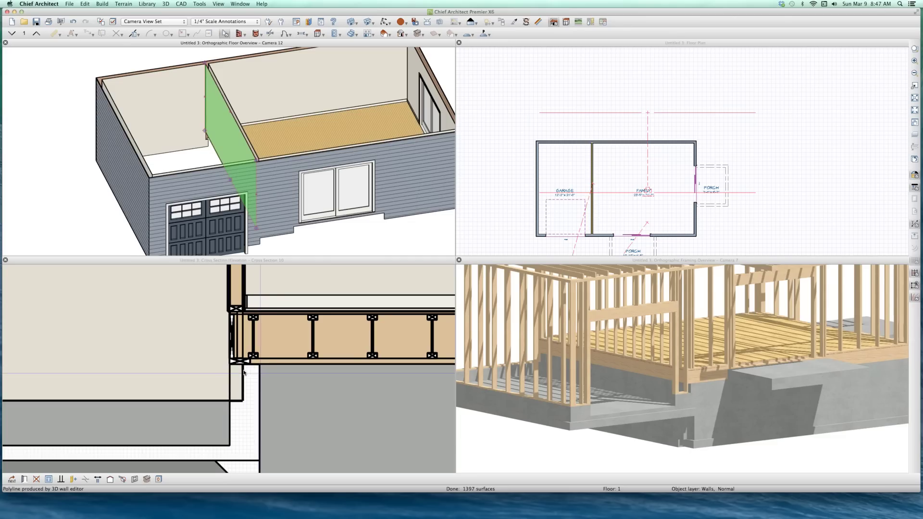
scroll(243, 392, "up", 1)
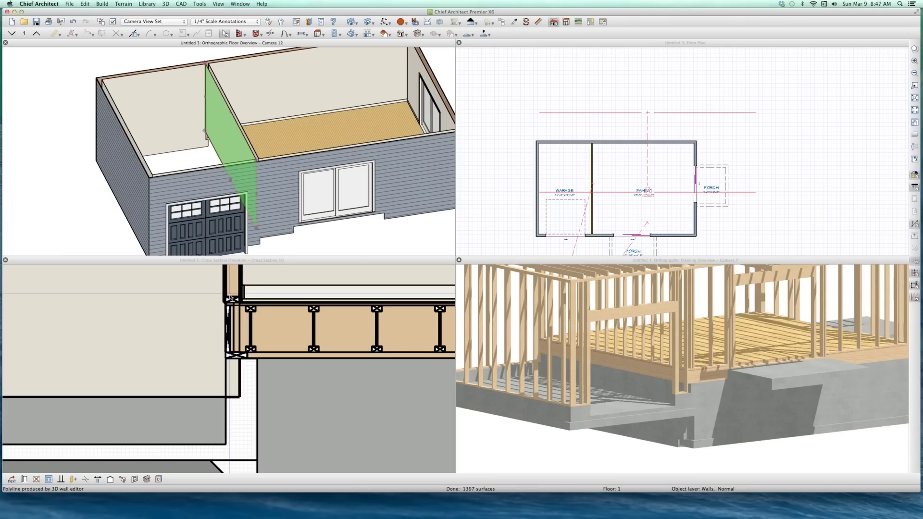
Step: Undo the raising of the shared garage wall's bottom edge
key("super+z")
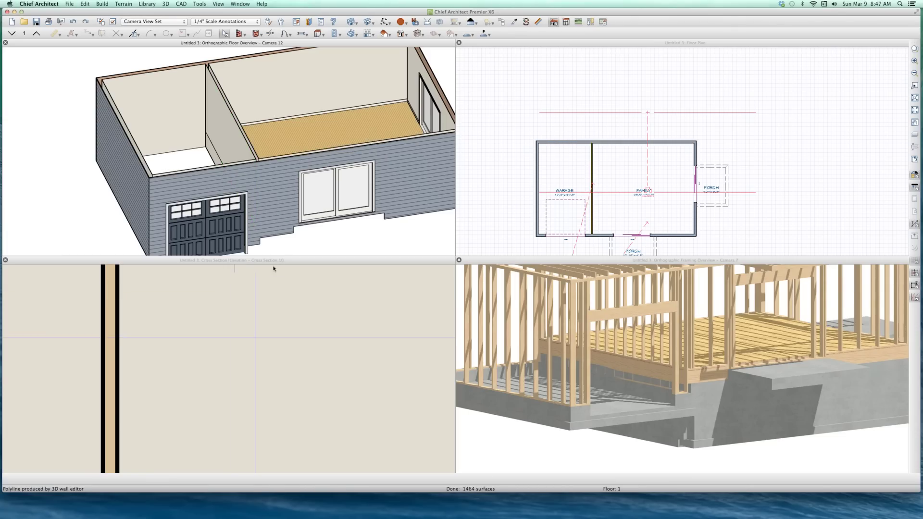
key("super+z")
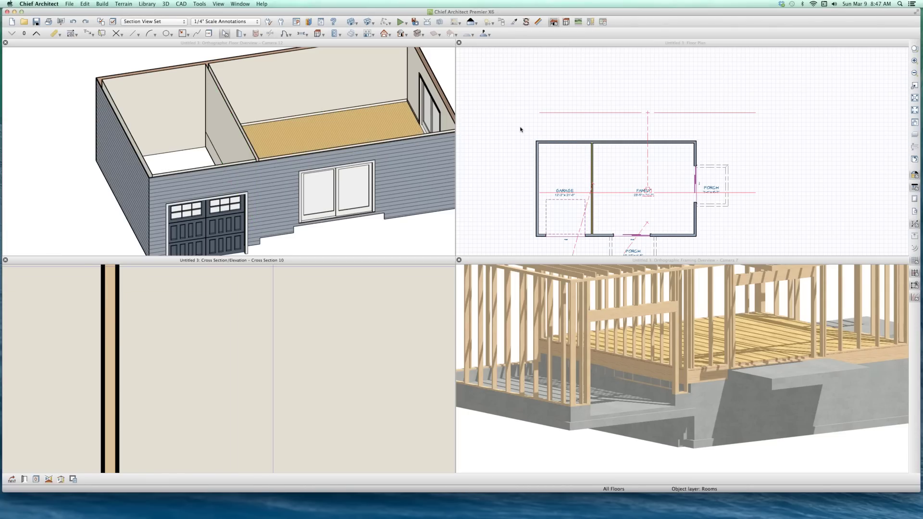
key("super+z")
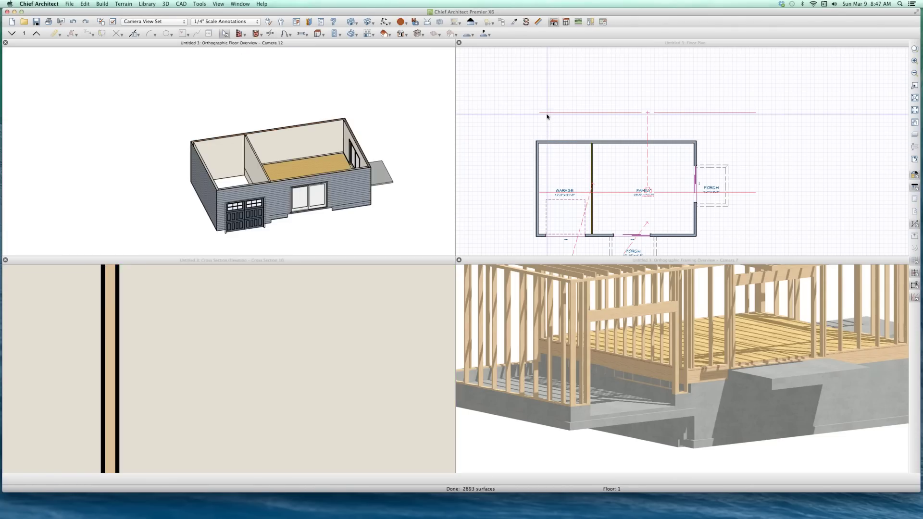
Step: Set the ceiling elevation of the Garage room on the foundation level to -12" and check the cross section
scroll(522, 120, "down", 5)
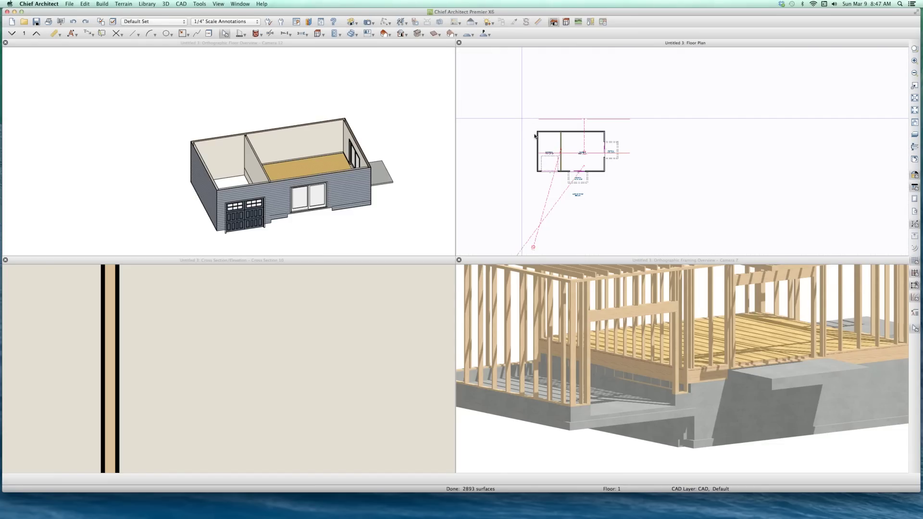
scroll(546, 144, "up", 5)
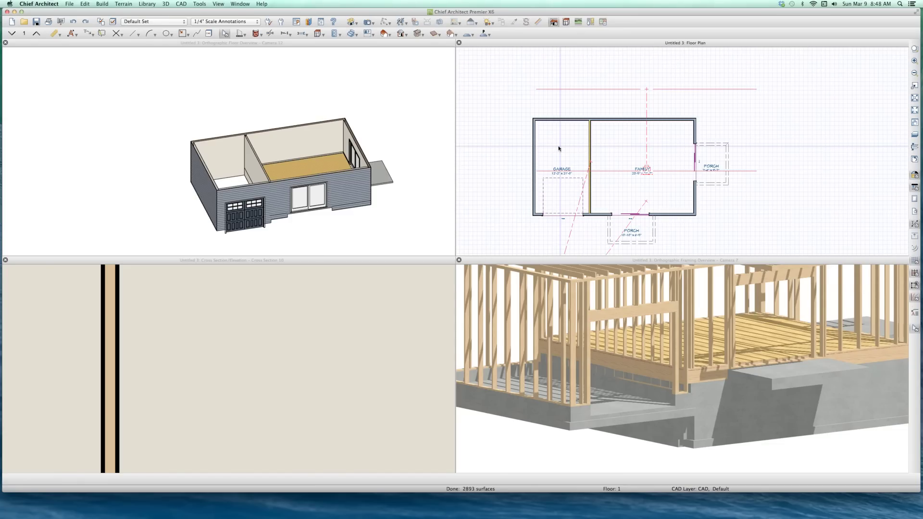
key("Page_Down")
double_click(558, 148)
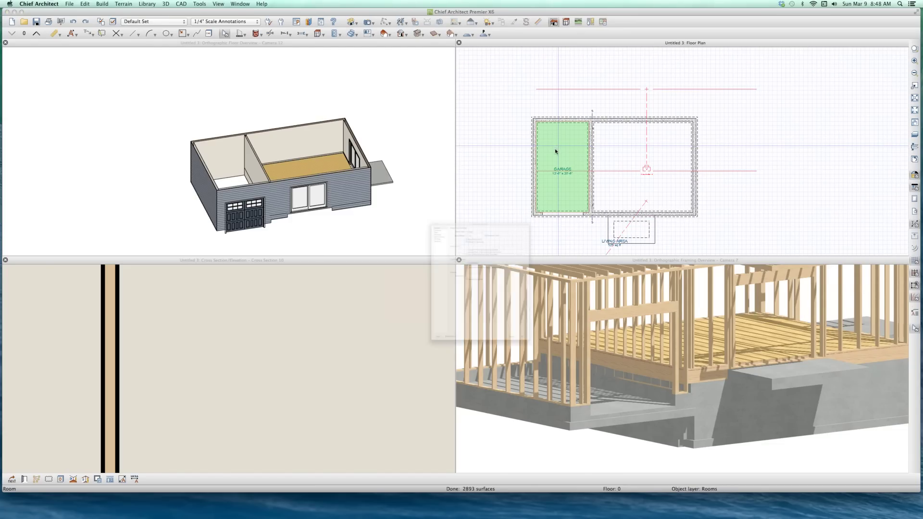
left_click_drag(393, 112, 245, 100)
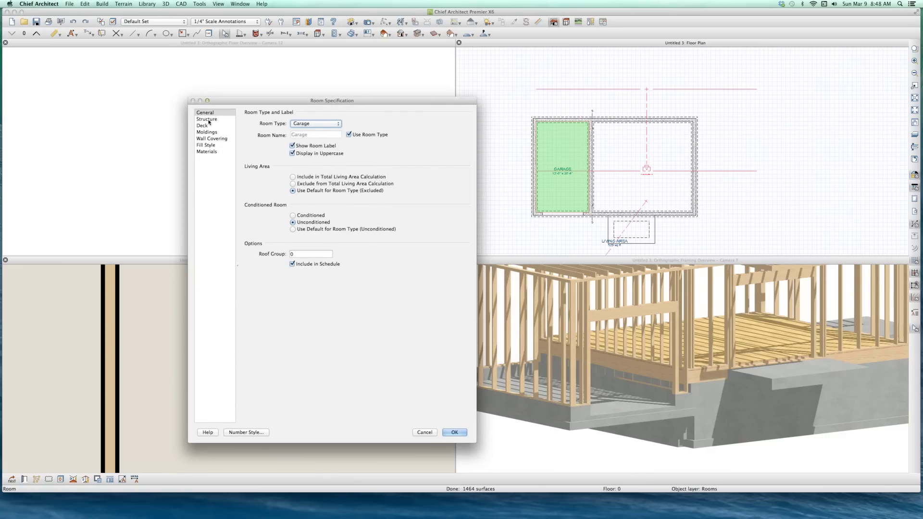
left_click(208, 119)
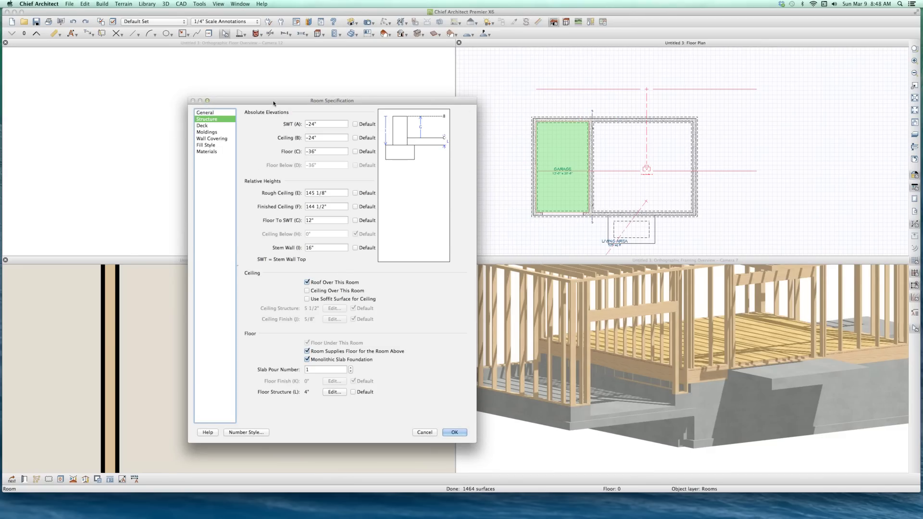
left_click_drag(212, 99, 153, 129)
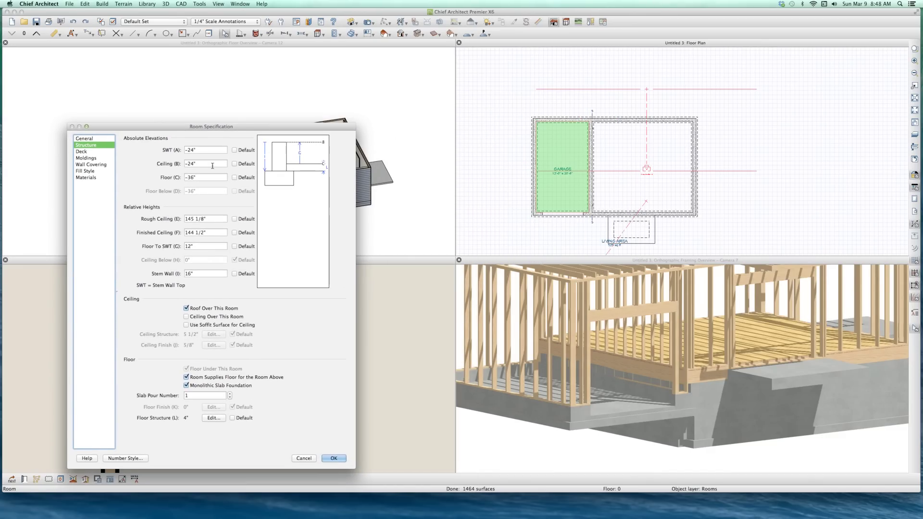
left_click(191, 164)
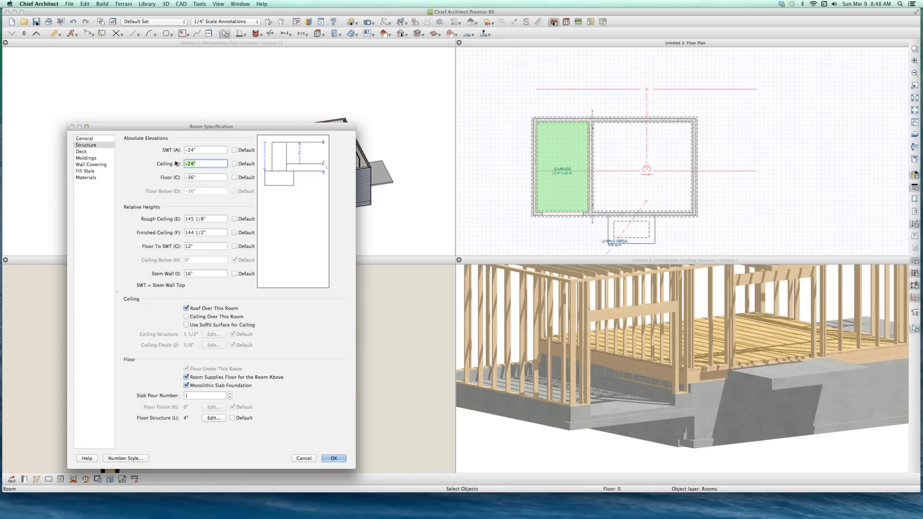
type("-12")
key("Tab")
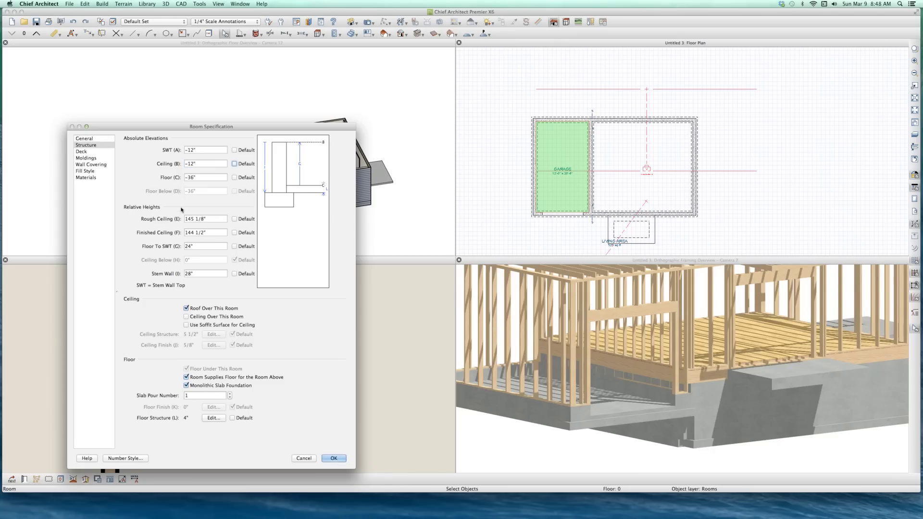
key("Return")
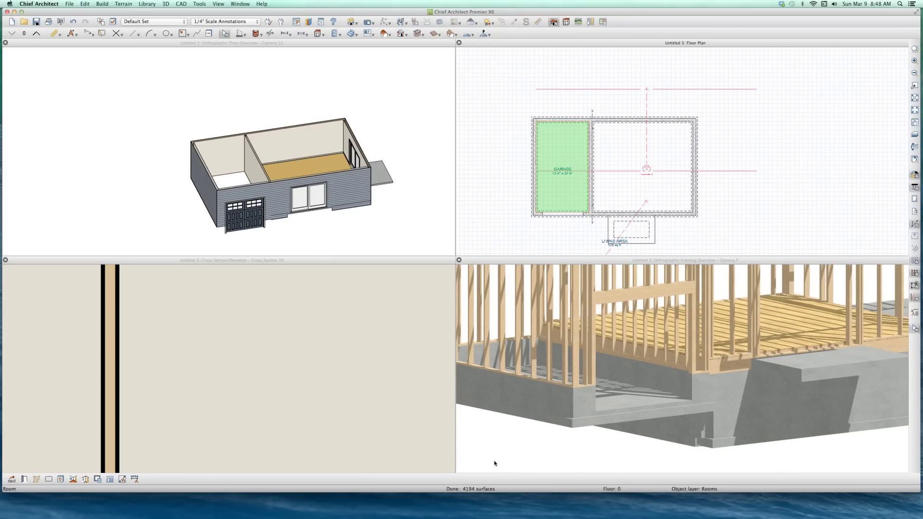
left_click(304, 377)
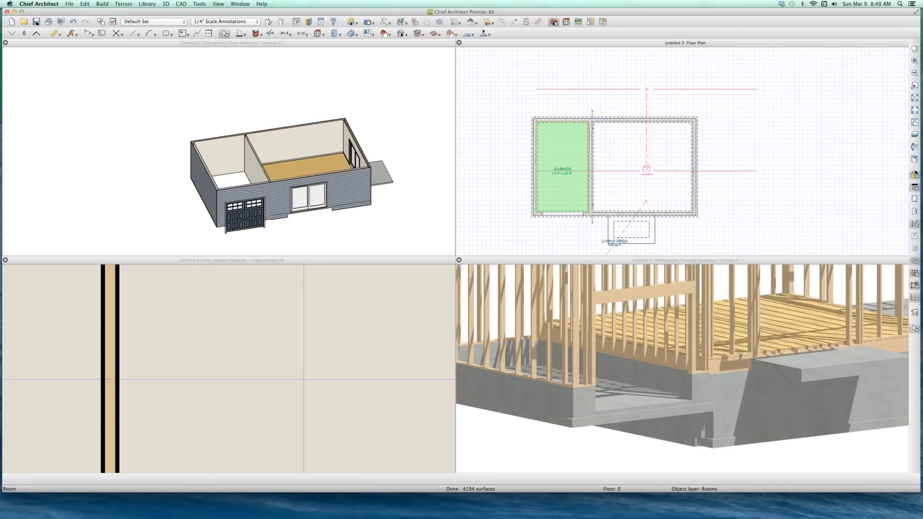
left_click(299, 329)
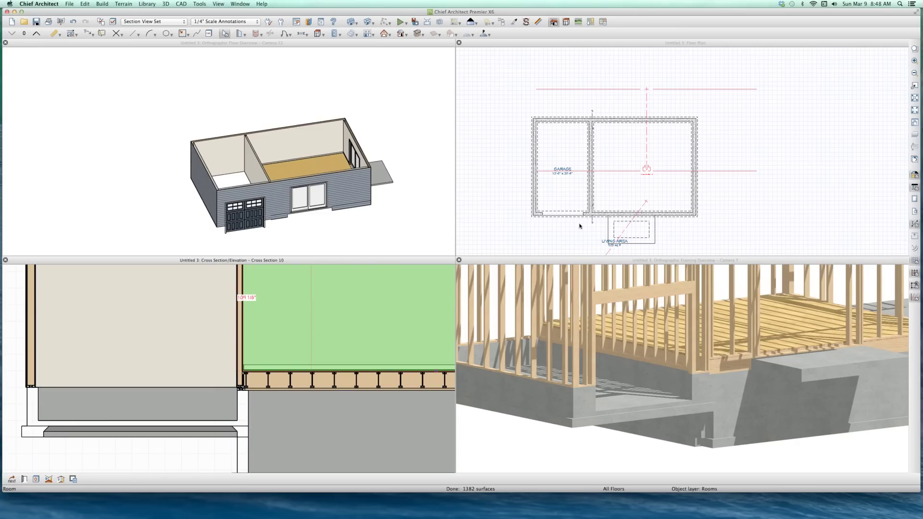
Step: Set the ceiling elevation of the Garage room on the foundation level to -14 1/8"
left_click(569, 146)
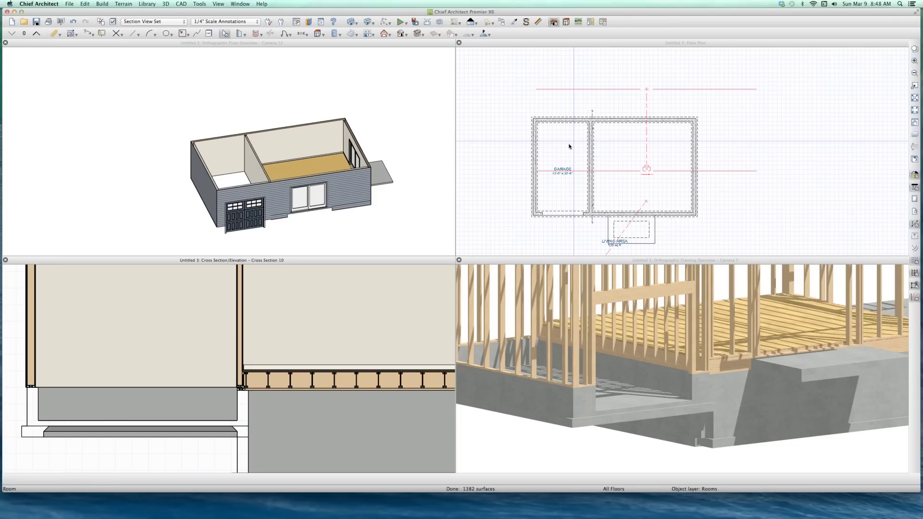
left_click(568, 147)
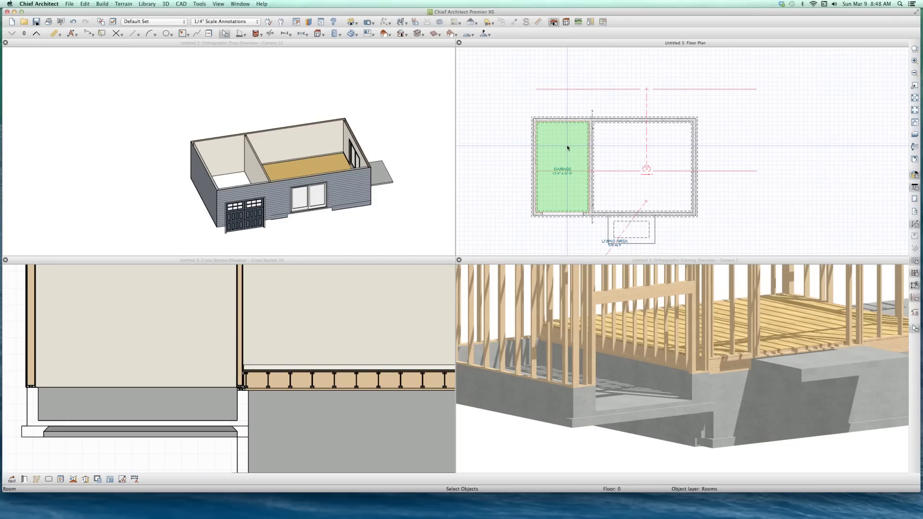
double_click(567, 148)
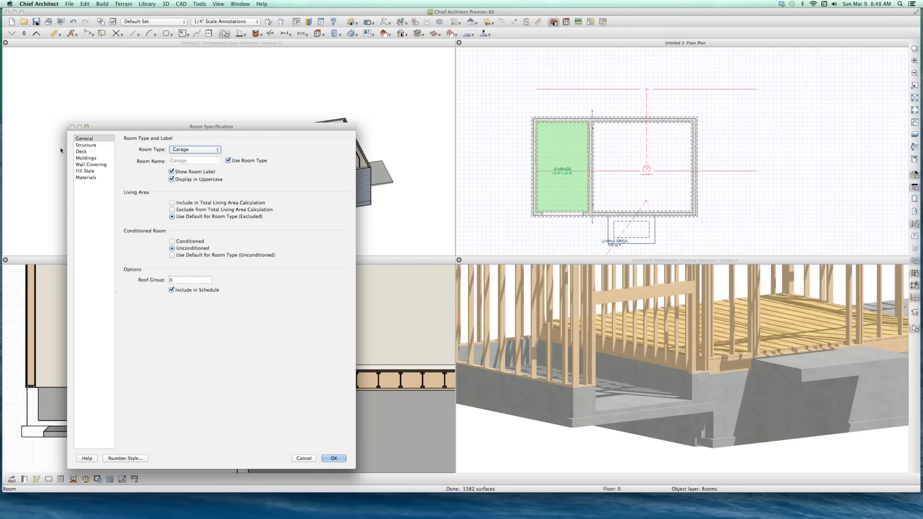
left_click(86, 146)
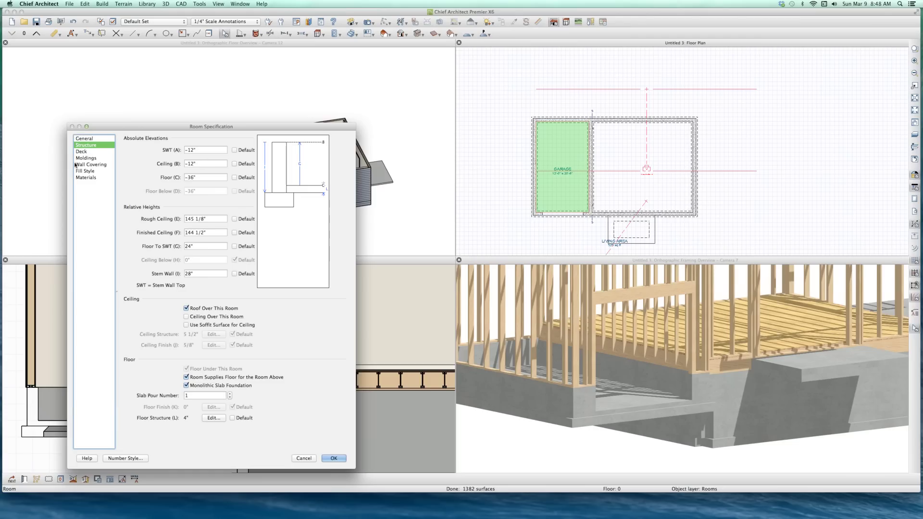
key("Tab")
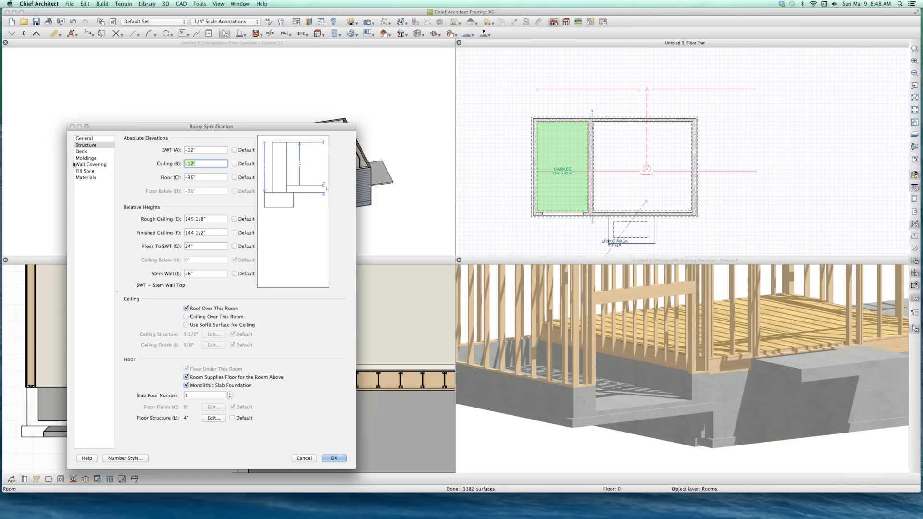
type("-141=8")
key("super+a")
type("-14 1/8")
key("Return")
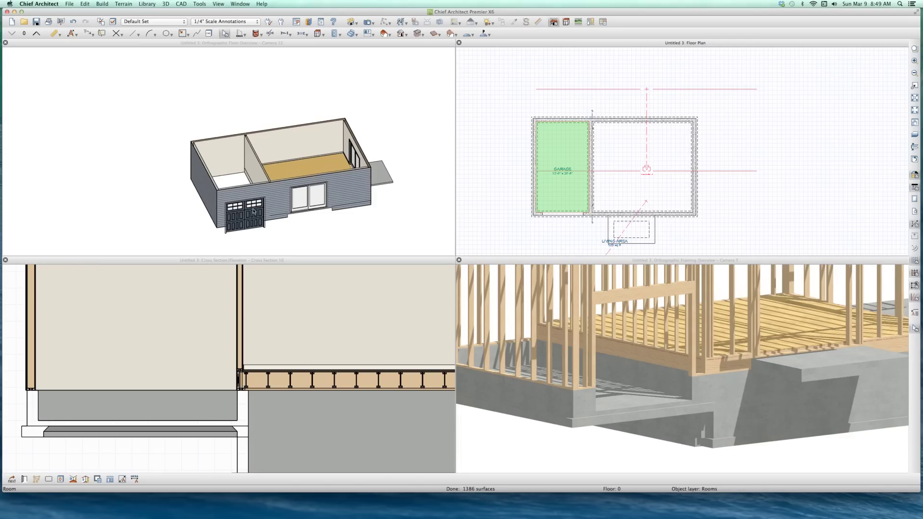
Step: Set the Stem Wall Top elevation of the Garage room on floor 1 to -12"
left_click(504, 162)
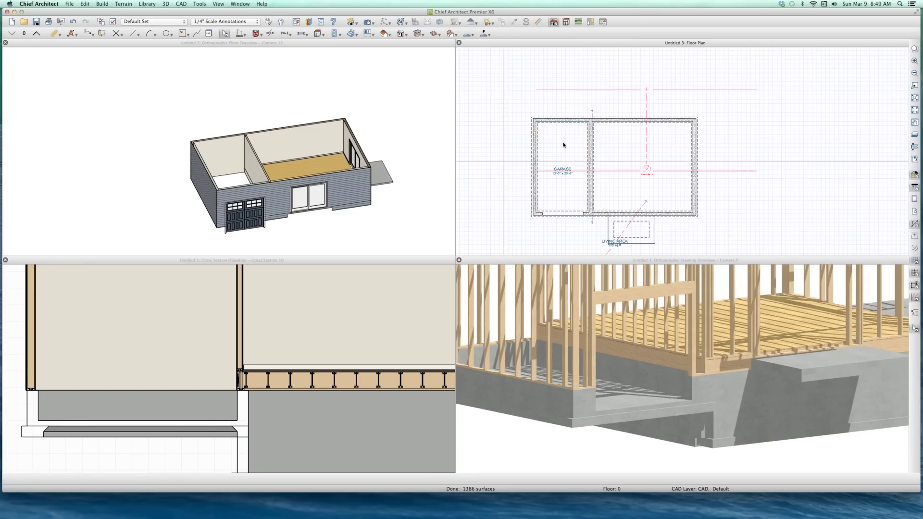
left_click(563, 145)
key("Page_Up")
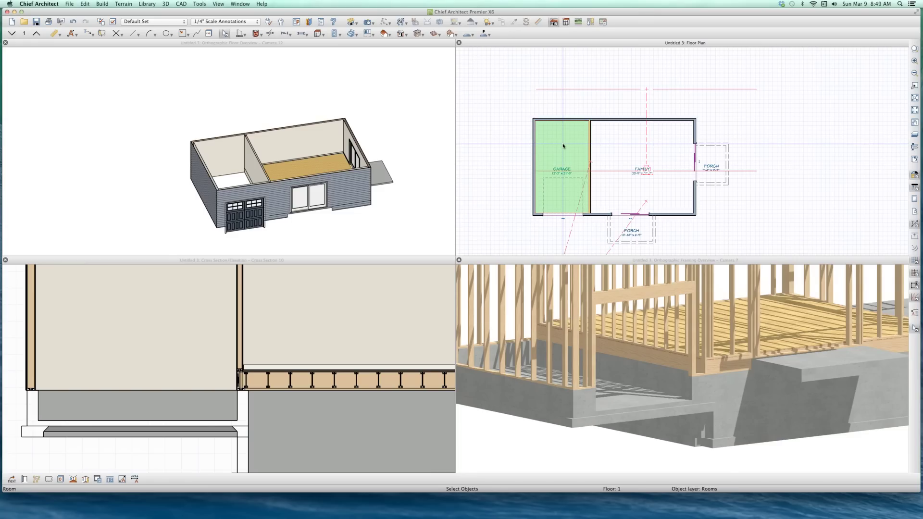
double_click(565, 138)
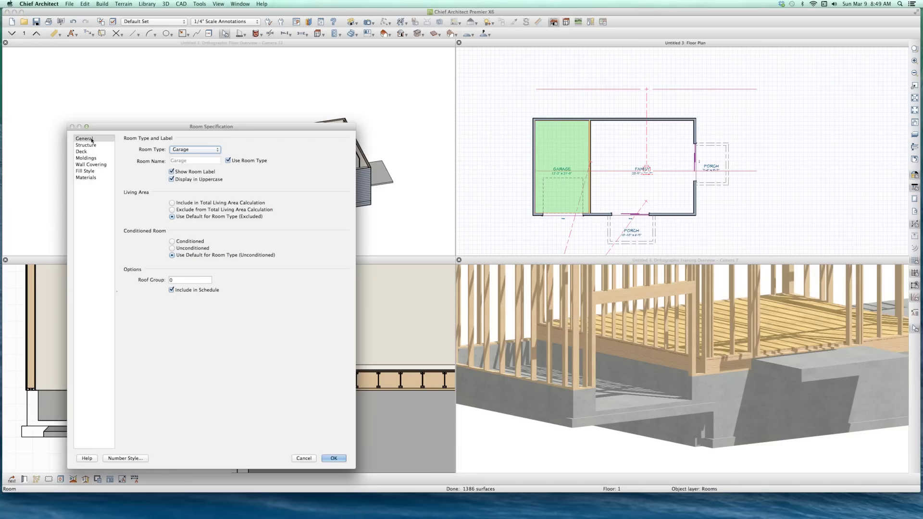
left_click(86, 145)
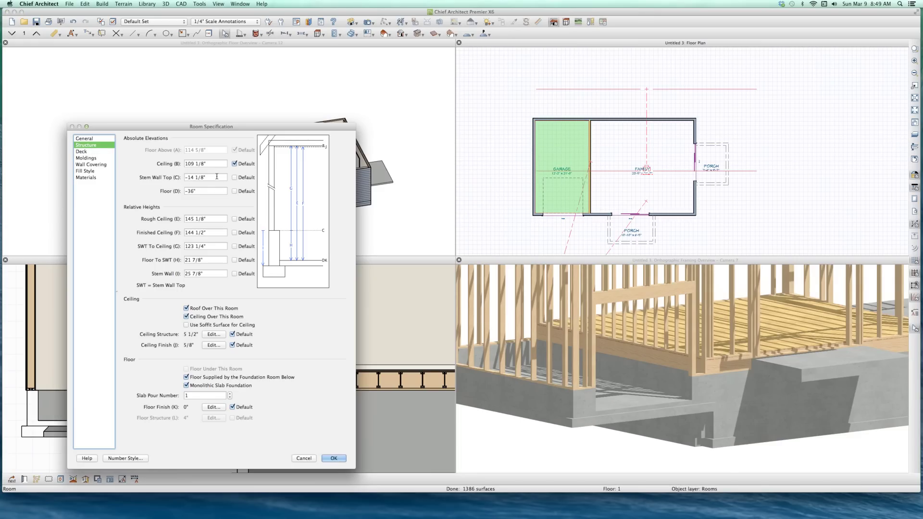
key("Tab")
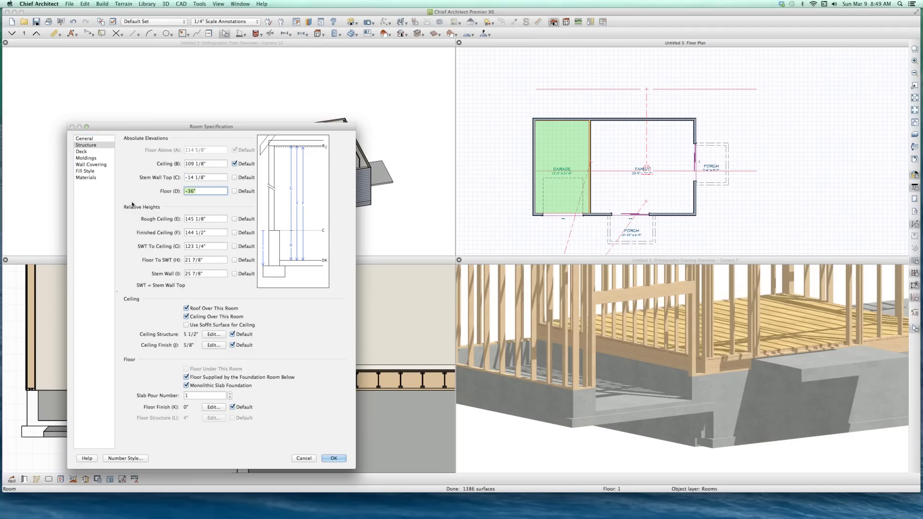
key("shift+Tab")
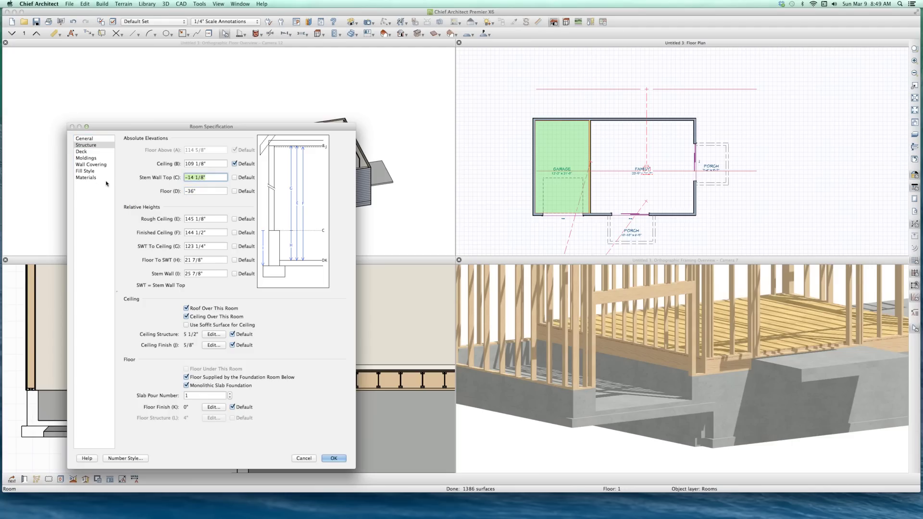
type("-12")
key("Return")
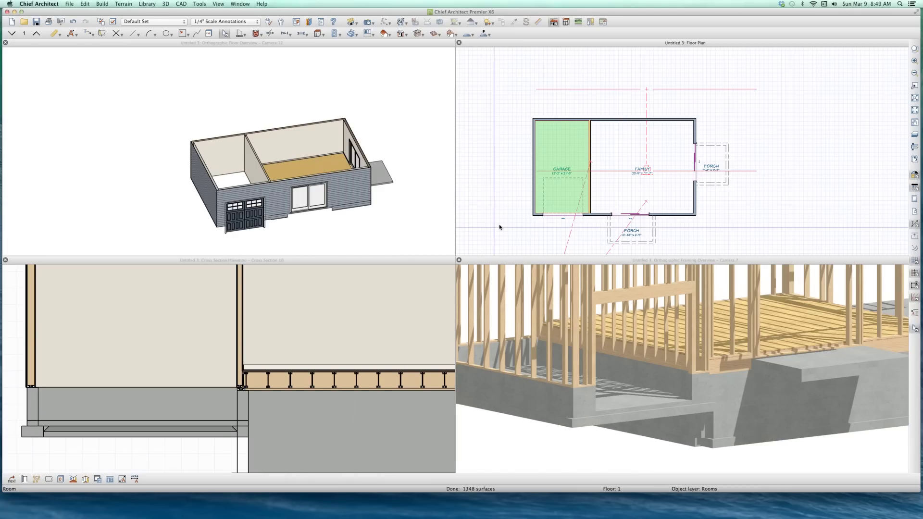
Step: Set the Stem Wall Top elevation of the floor 1 Garage room to -30"
key("super+e")
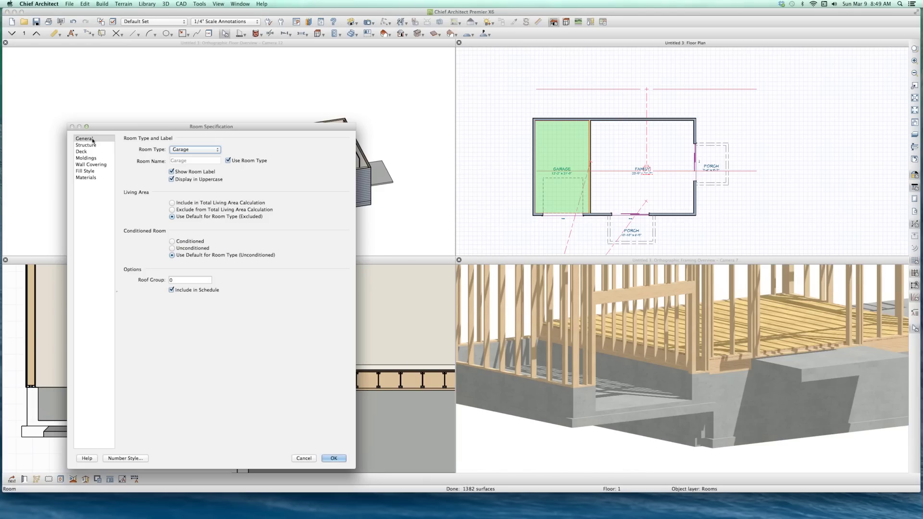
left_click(94, 147)
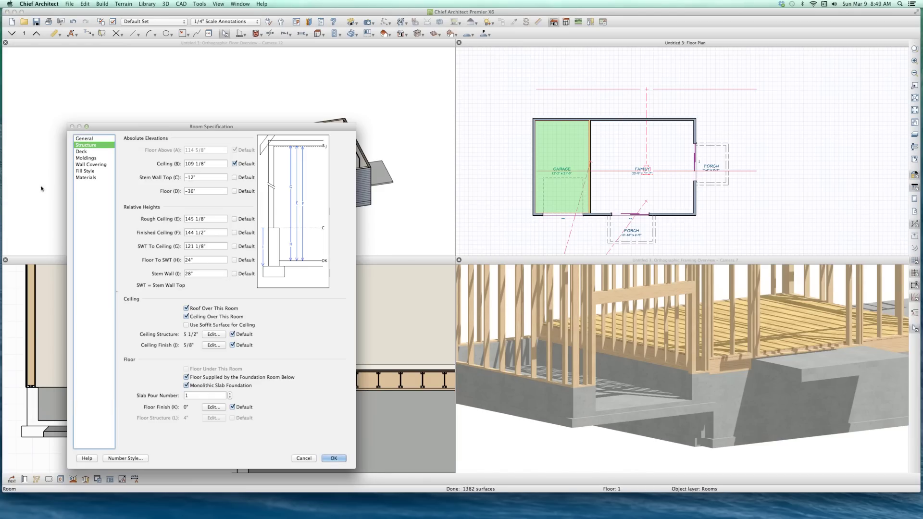
key("Tab")
type("-30")
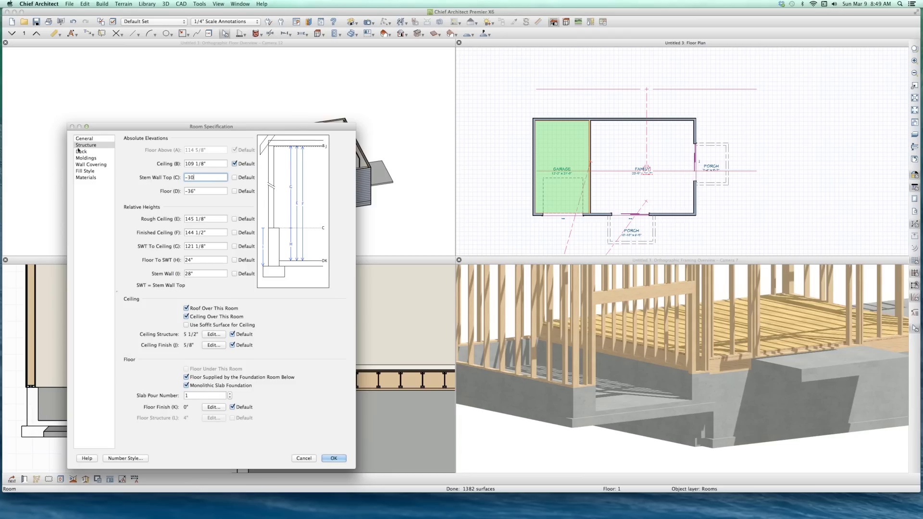
key("Return")
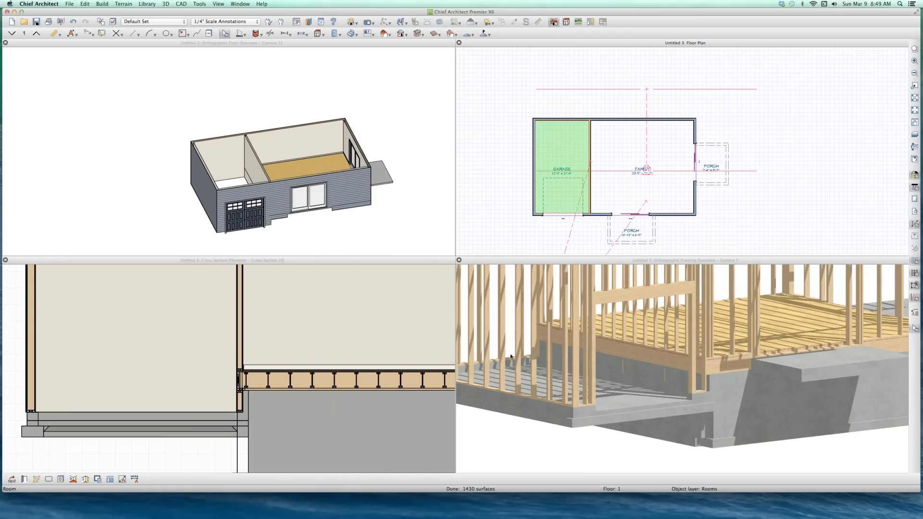
Step: Check the garage framing and create a cross section through the garage facing the wall shared with Family
left_click(521, 359)
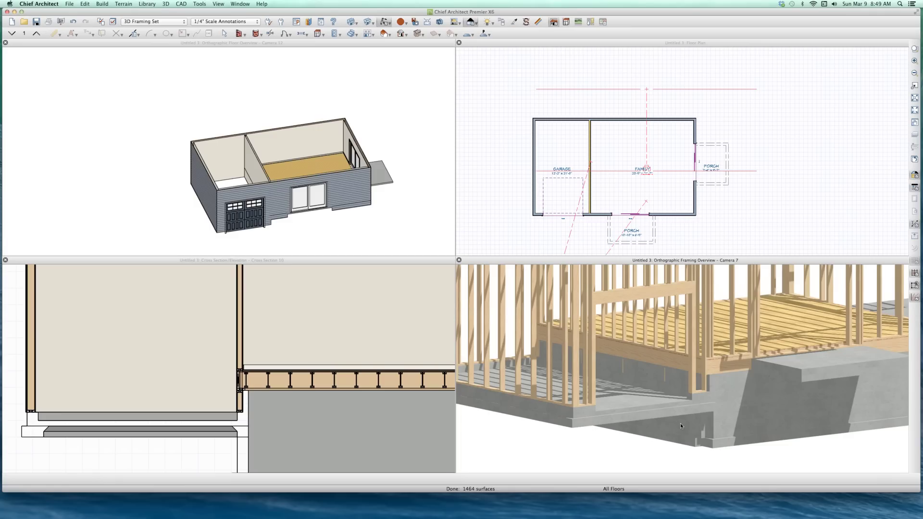
key("space")
left_click(575, 193)
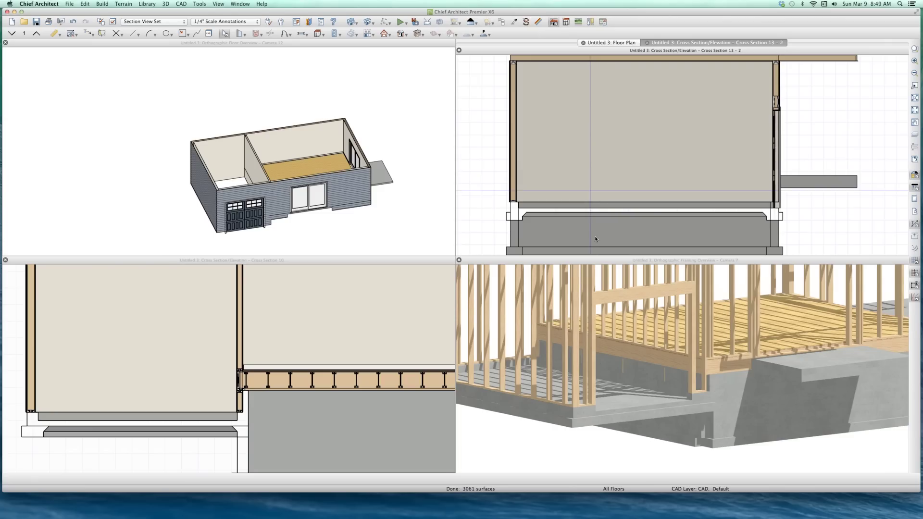
Step: Raise the bottom edge of the wall shared by the garage and Family to the top of the Family floor platform
left_click(591, 229)
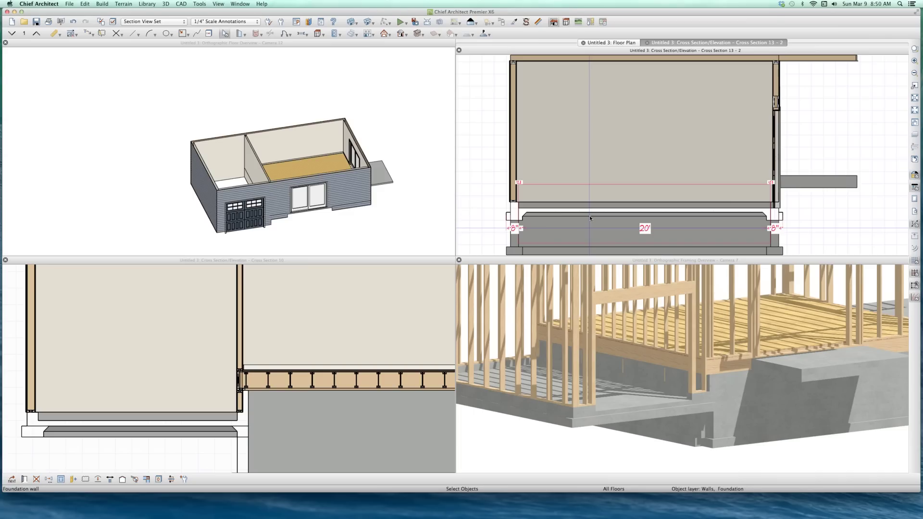
left_click(602, 140)
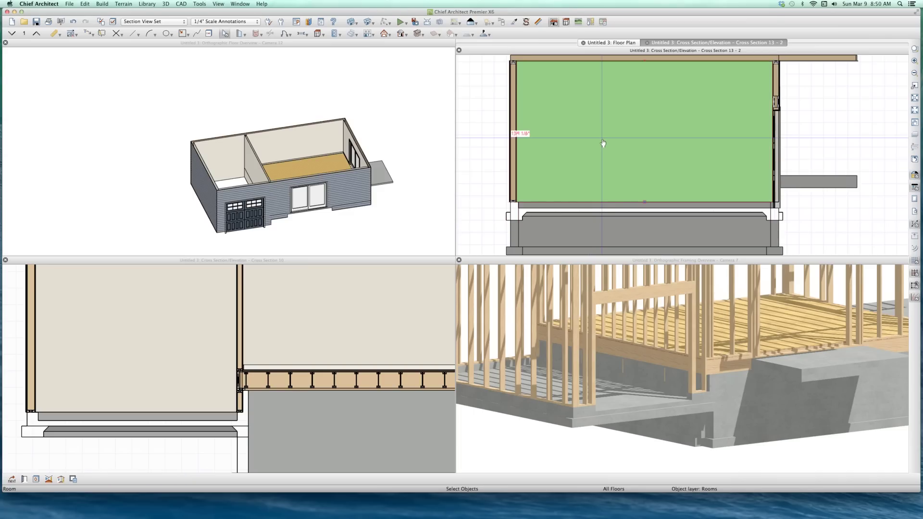
left_click(602, 139)
left_click_drag(644, 202, 638, 164)
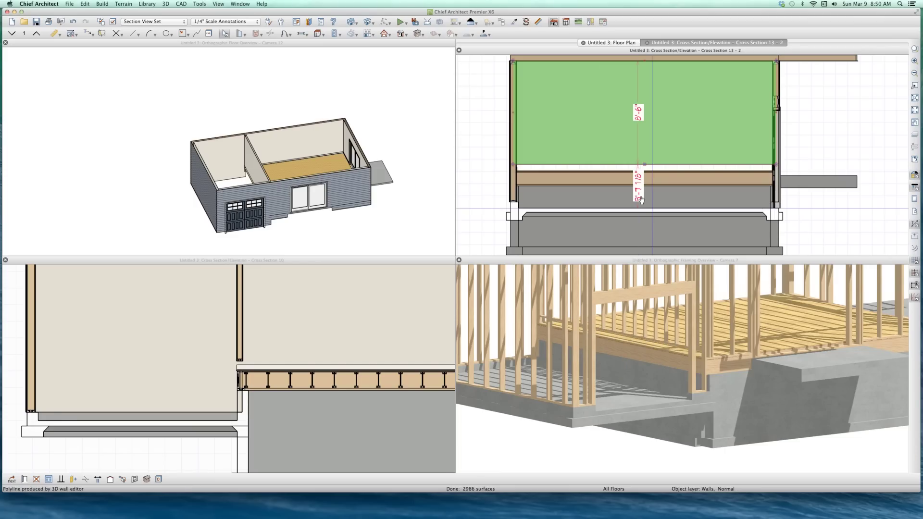
scroll(633, 168, "up", 3)
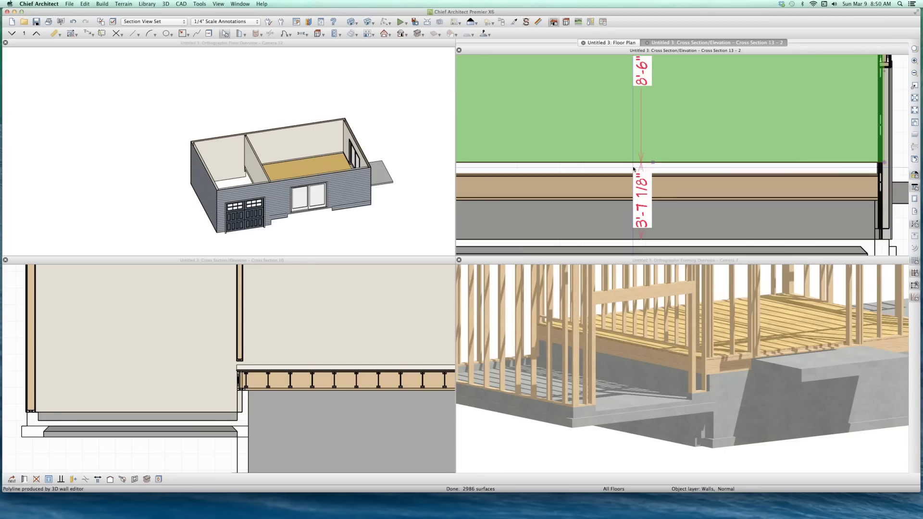
scroll(633, 169, "up", 3)
scroll(625, 180, "up", 3)
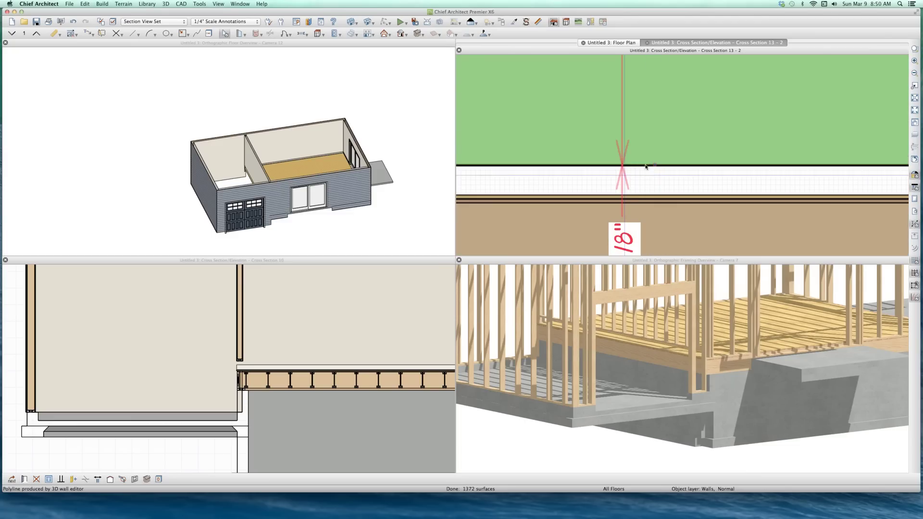
left_click_drag(653, 200, 654, 201)
Step: In the other garage cross section, lower the top edge of the concrete stem wall polyline to about the garage slab level
left_click(341, 324)
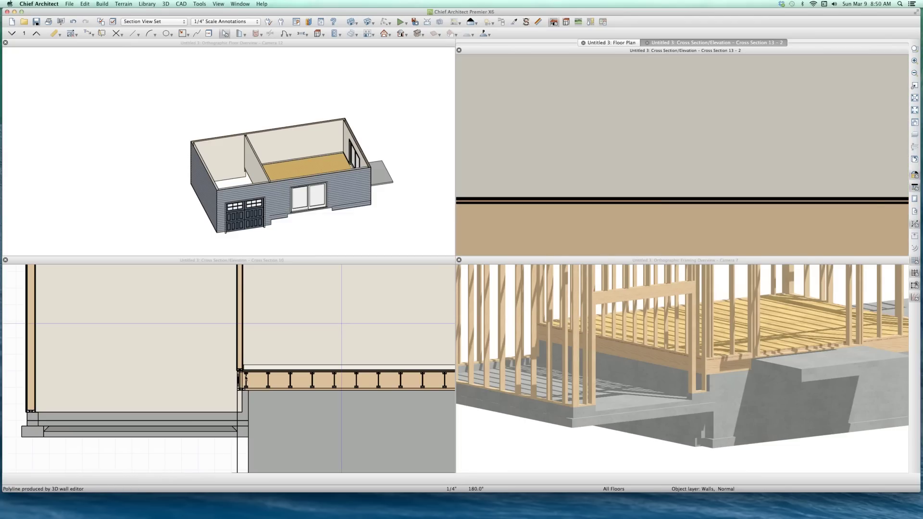
scroll(236, 337, "down", 5)
scroll(237, 351, "up", 4)
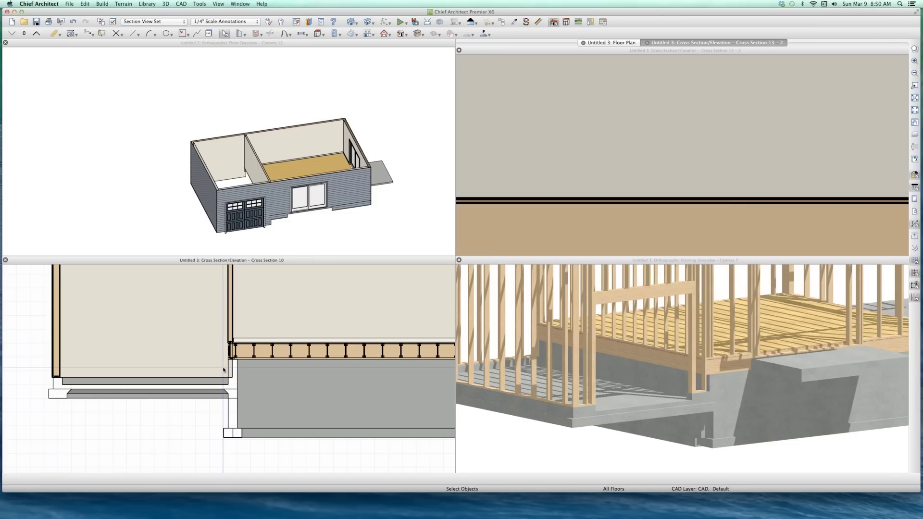
left_click(182, 356)
scroll(259, 379, "up", 2)
scroll(236, 370, "up", 2)
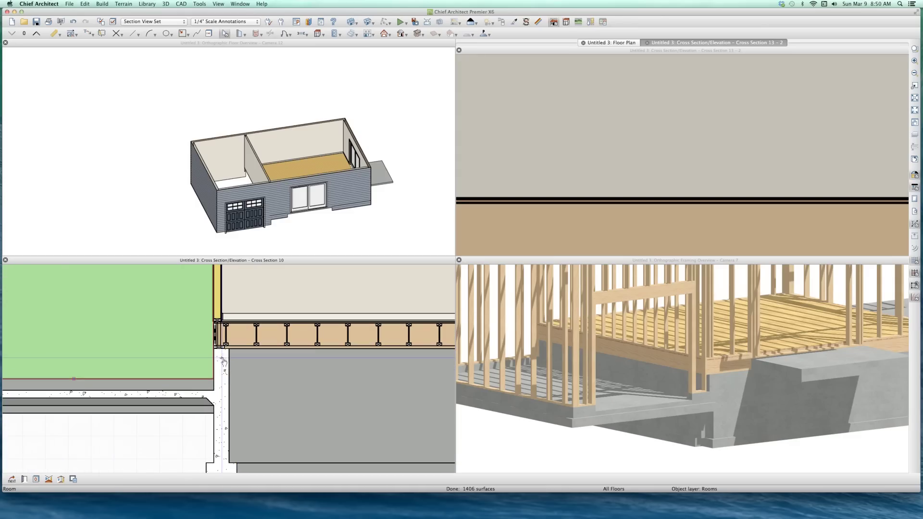
left_click(221, 366)
scroll(219, 362, "up", 1)
left_click(219, 360)
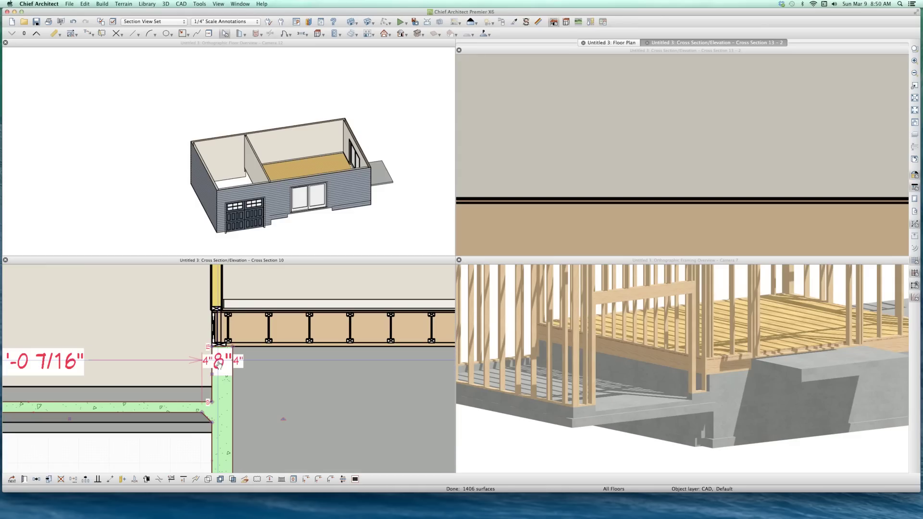
left_click_drag(221, 345, 217, 408)
left_click(221, 356)
key("Escape")
scroll(225, 365, "up", 3)
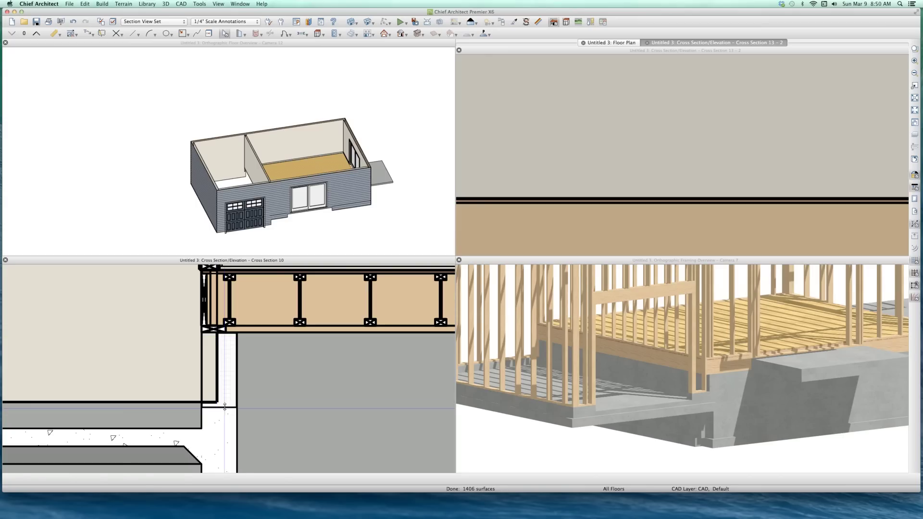
Step: Raise the top edge of the concrete stem wall polyline back to the underside of the Family floor framing
left_click_drag(224, 408, 221, 332)
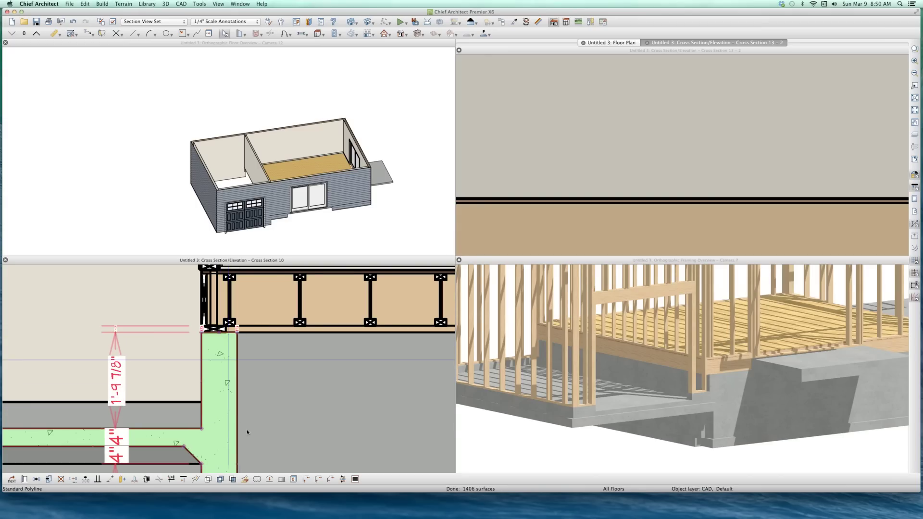
key("Escape")
scroll(314, 427, "down", 1)
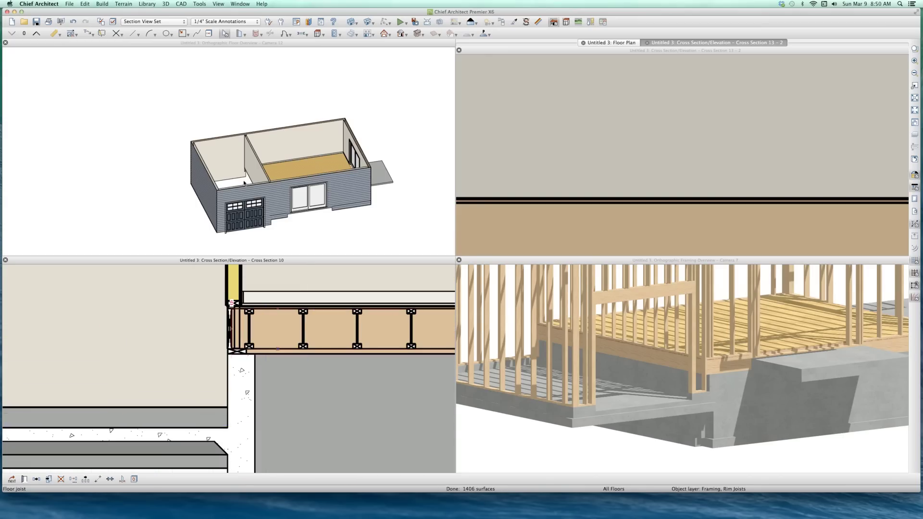
left_click(258, 185)
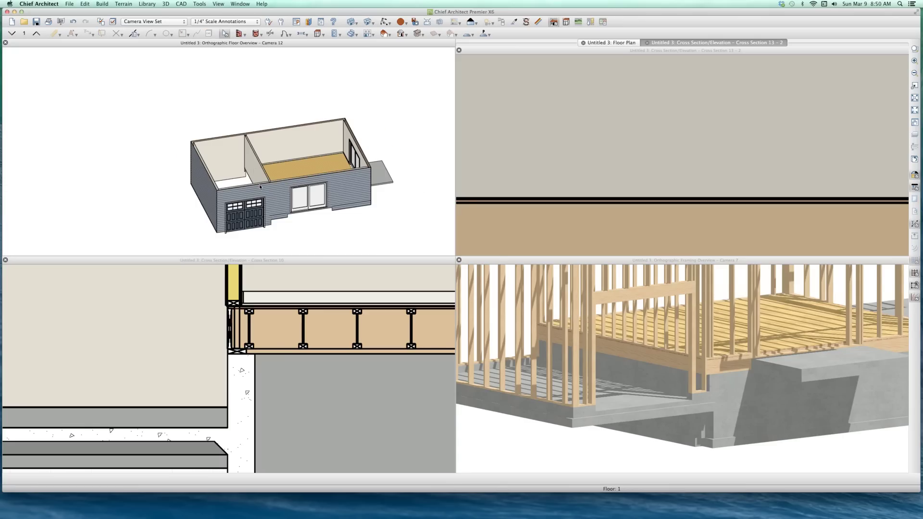
key("super+s")
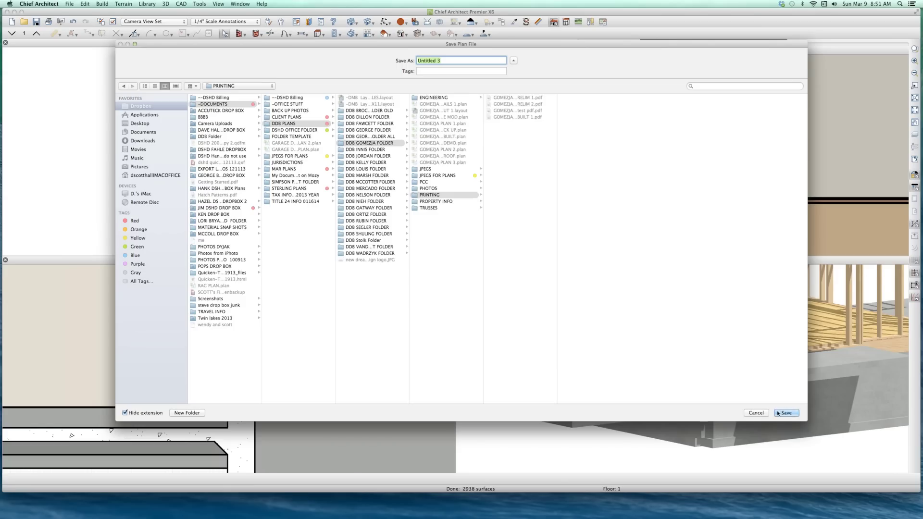
left_click(756, 412)
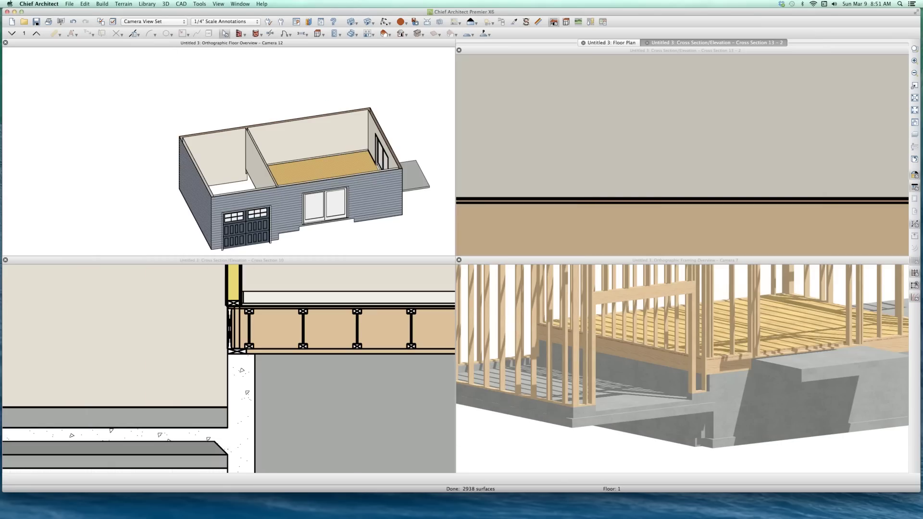
left_click(756, 413)
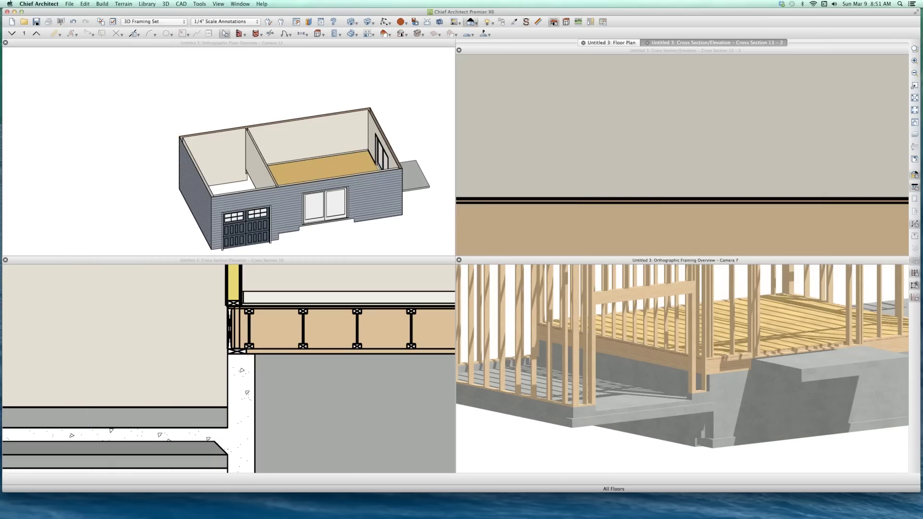